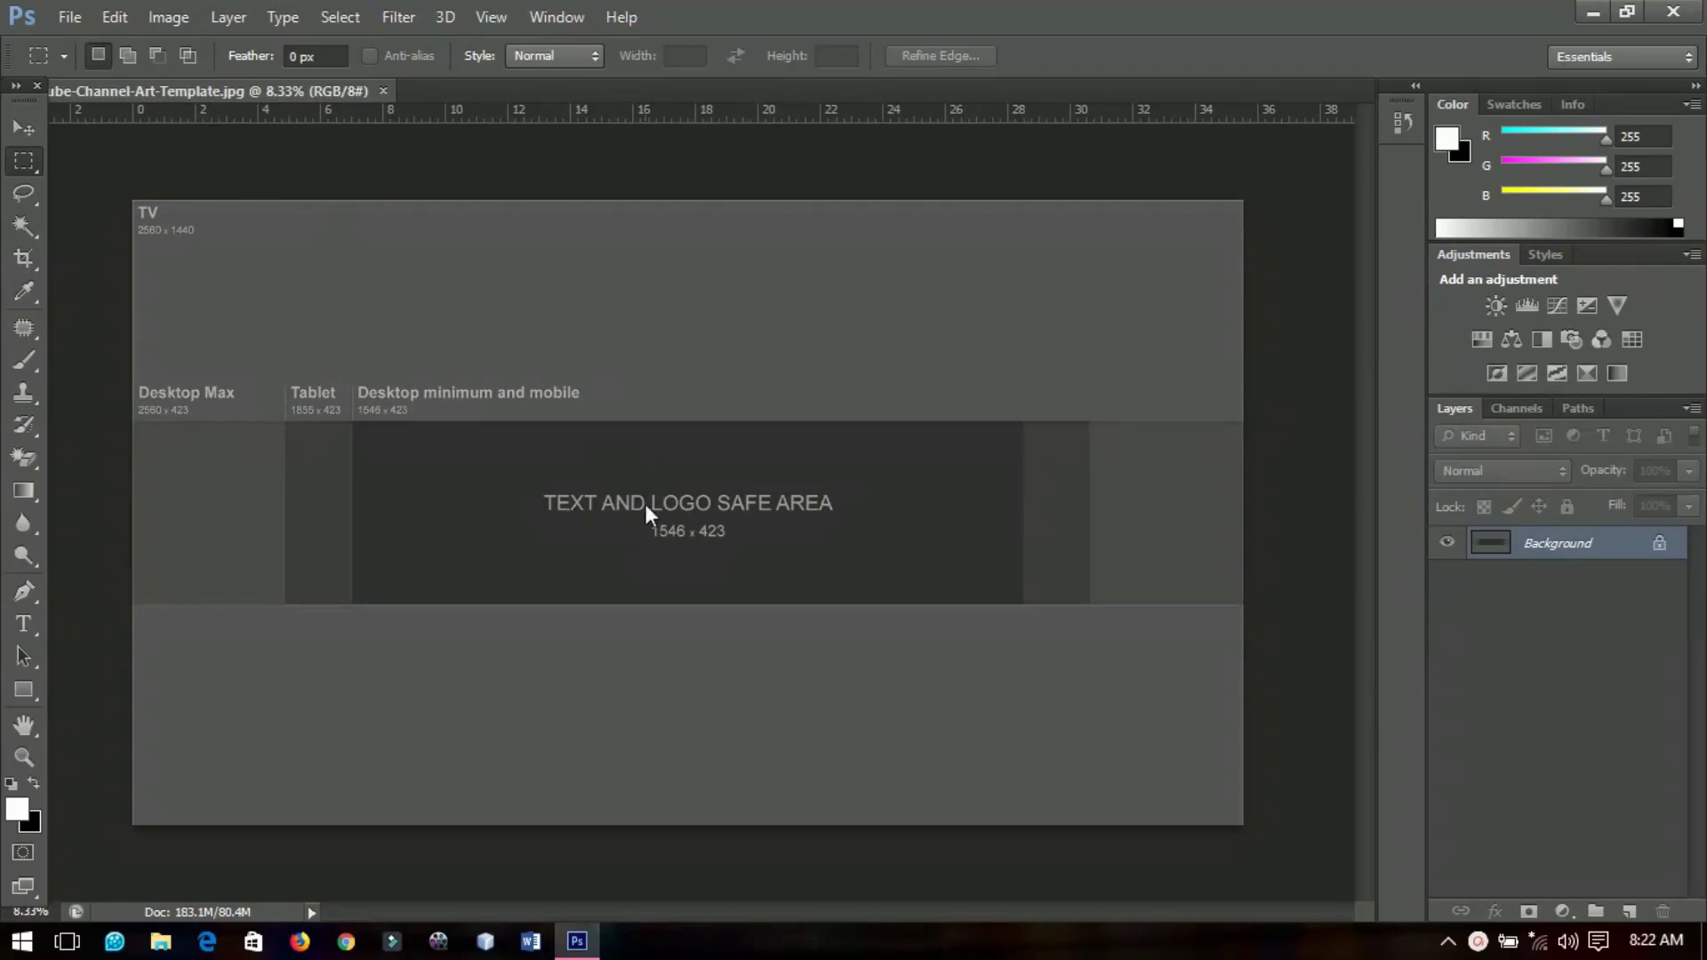
# Draw a white rectangle about 10835 by 1740 px covering the full-width desktop band of the channel art template.
pyautogui.click(23, 691)
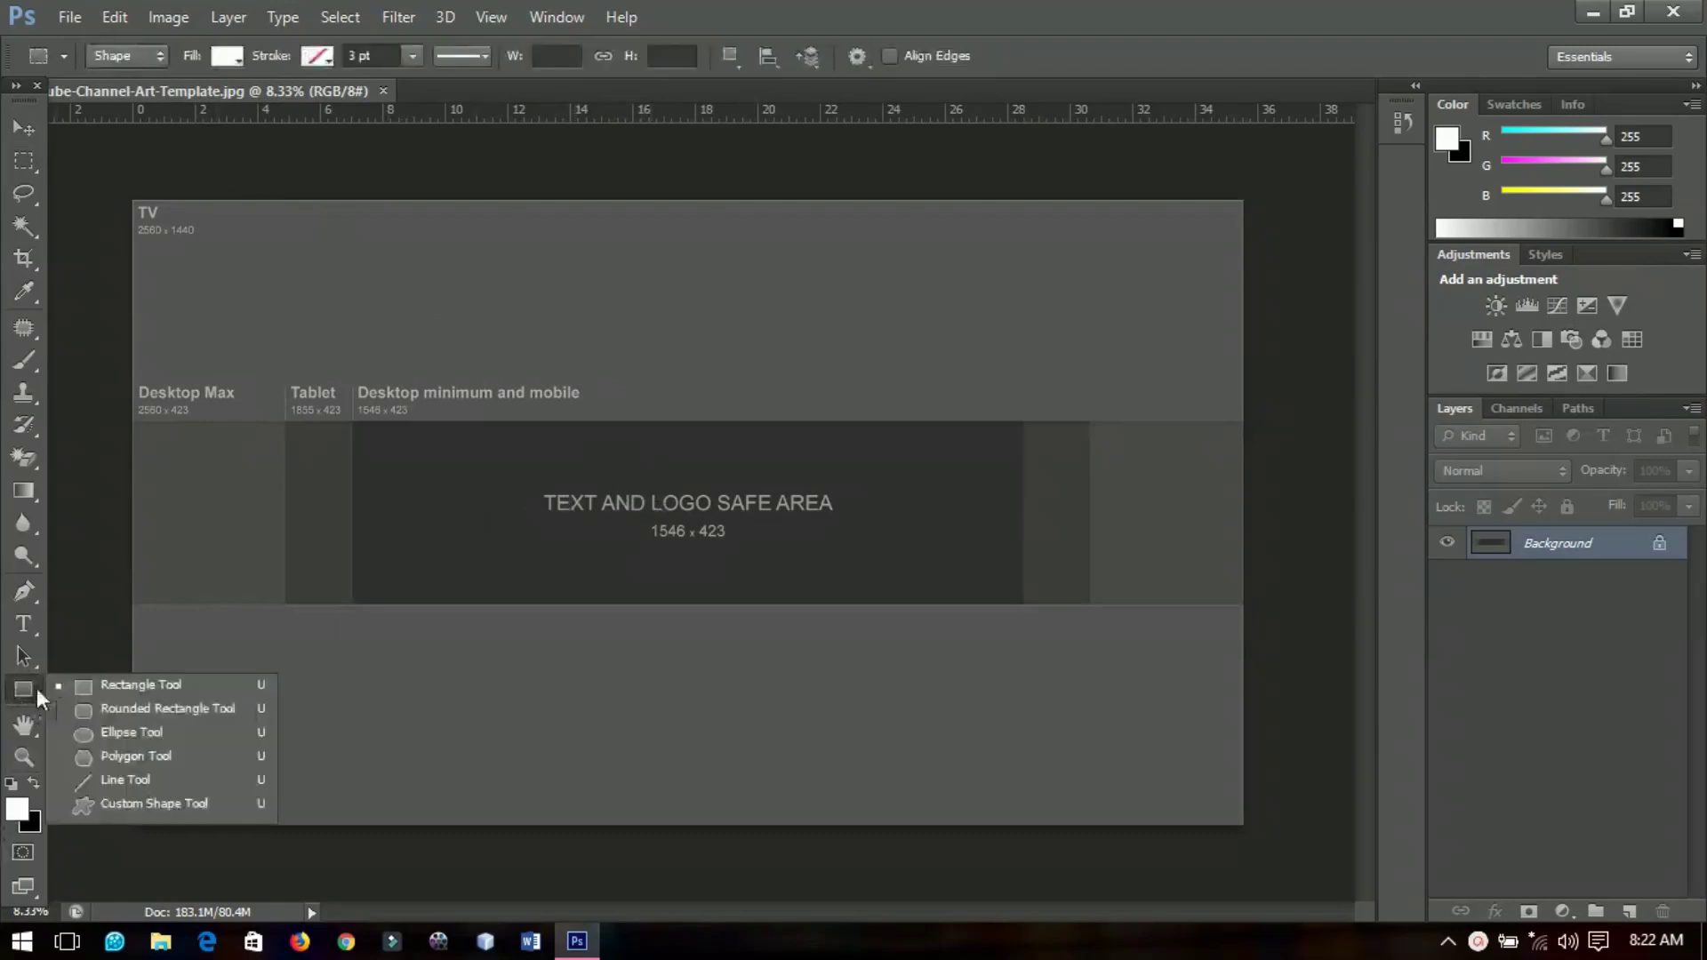
pyautogui.click(112, 690)
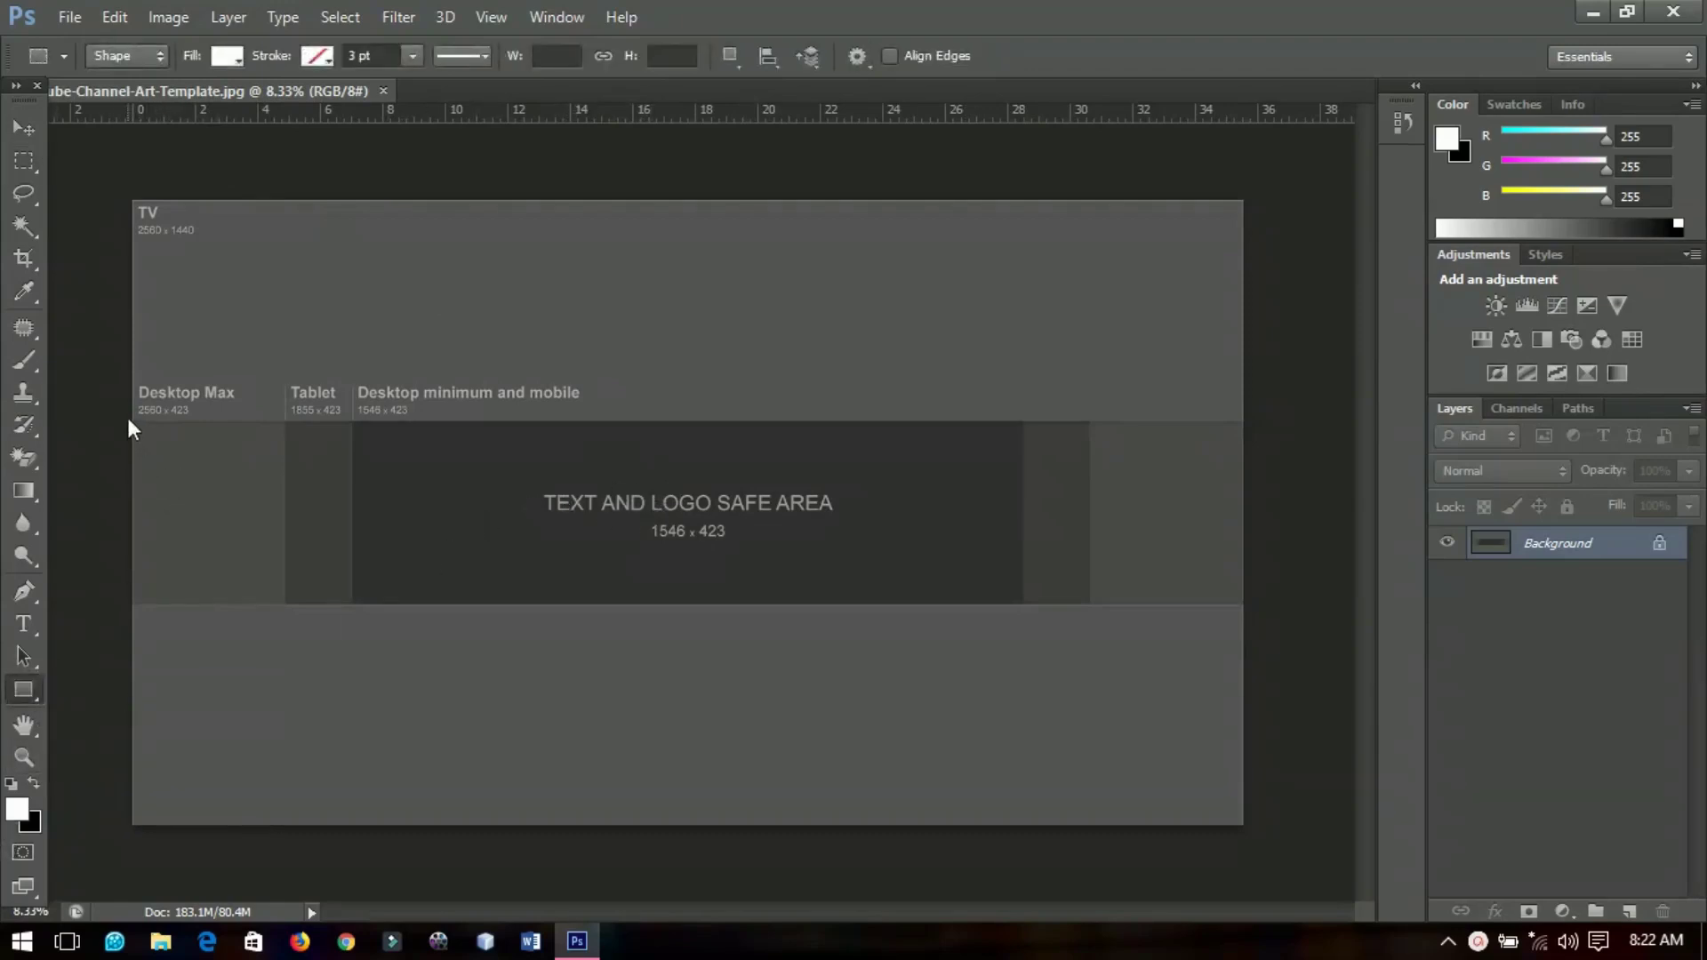
pyautogui.moveTo(132, 423); pyautogui.dragTo(1259, 603)
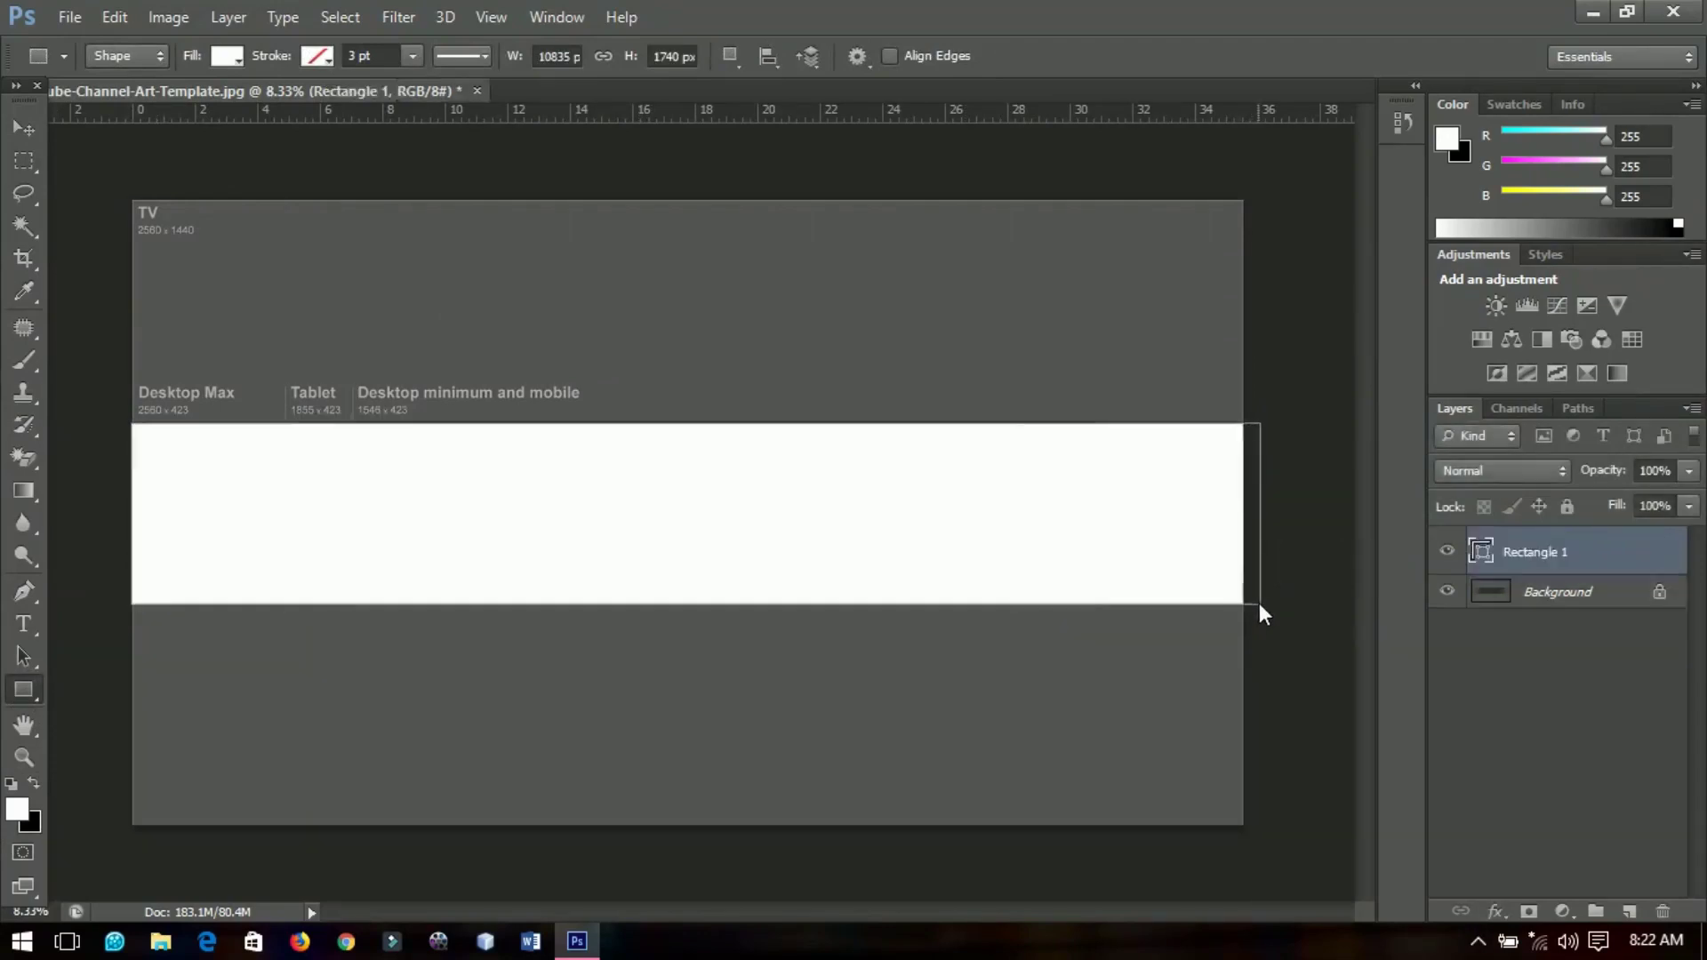
# Convert the rectangle layer to a smart object and open its contents for editing.
pyautogui.rightClick(1528, 551)
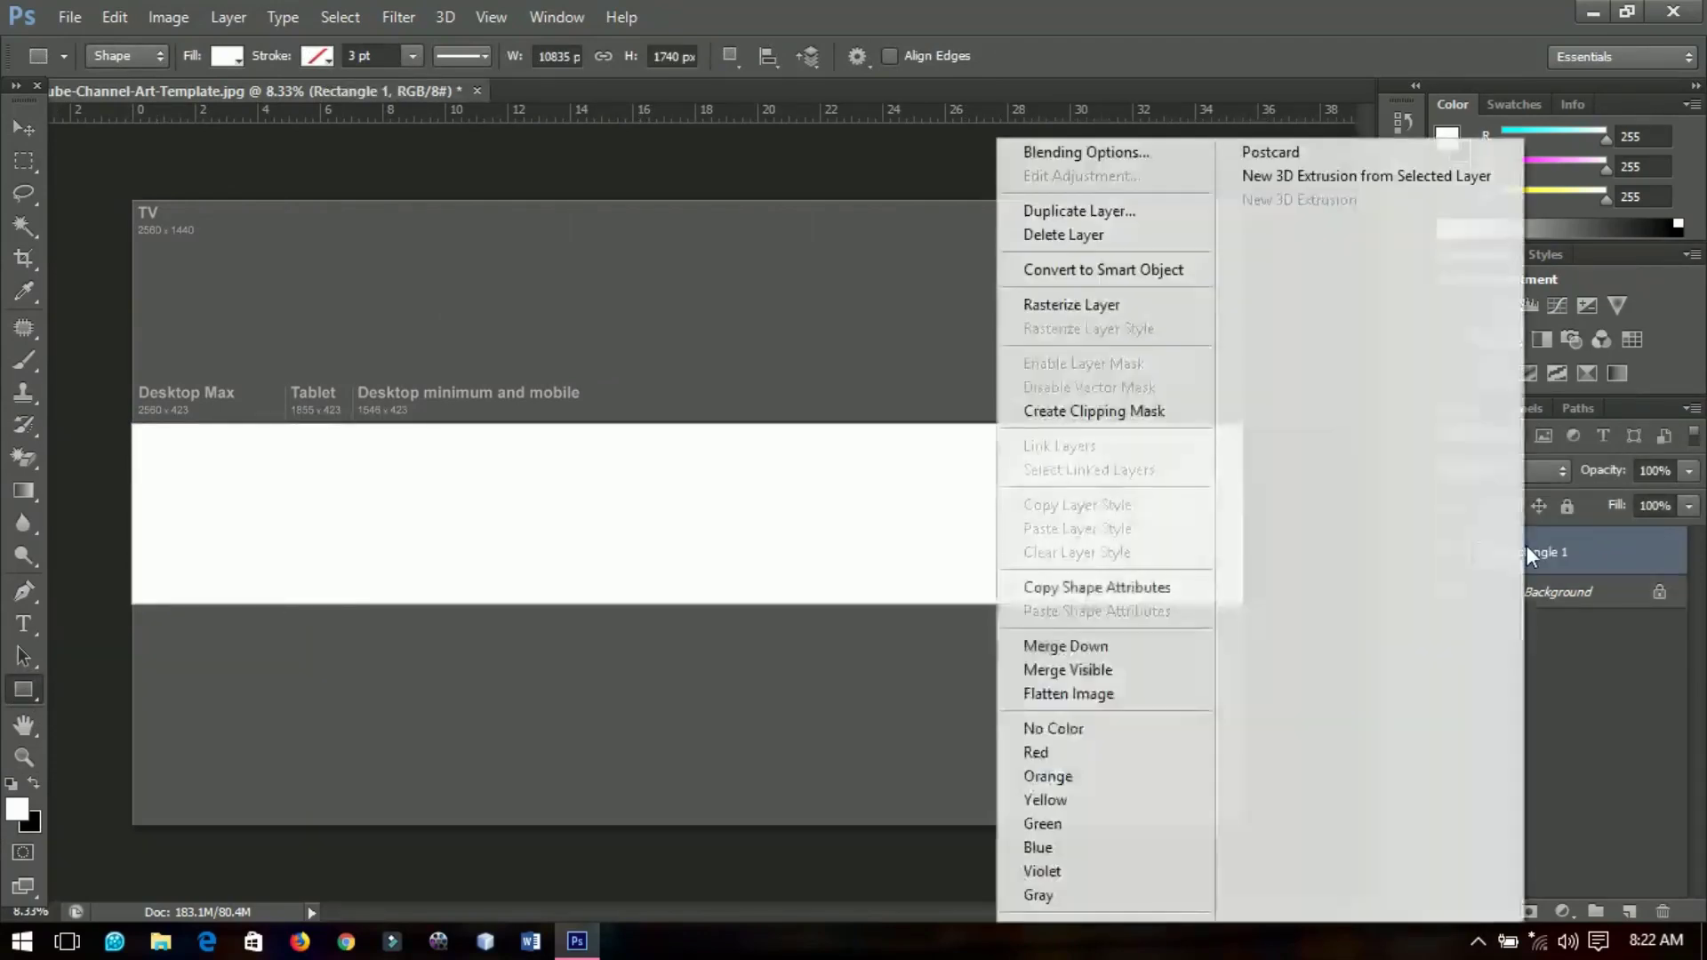
pyautogui.click(1165, 273)
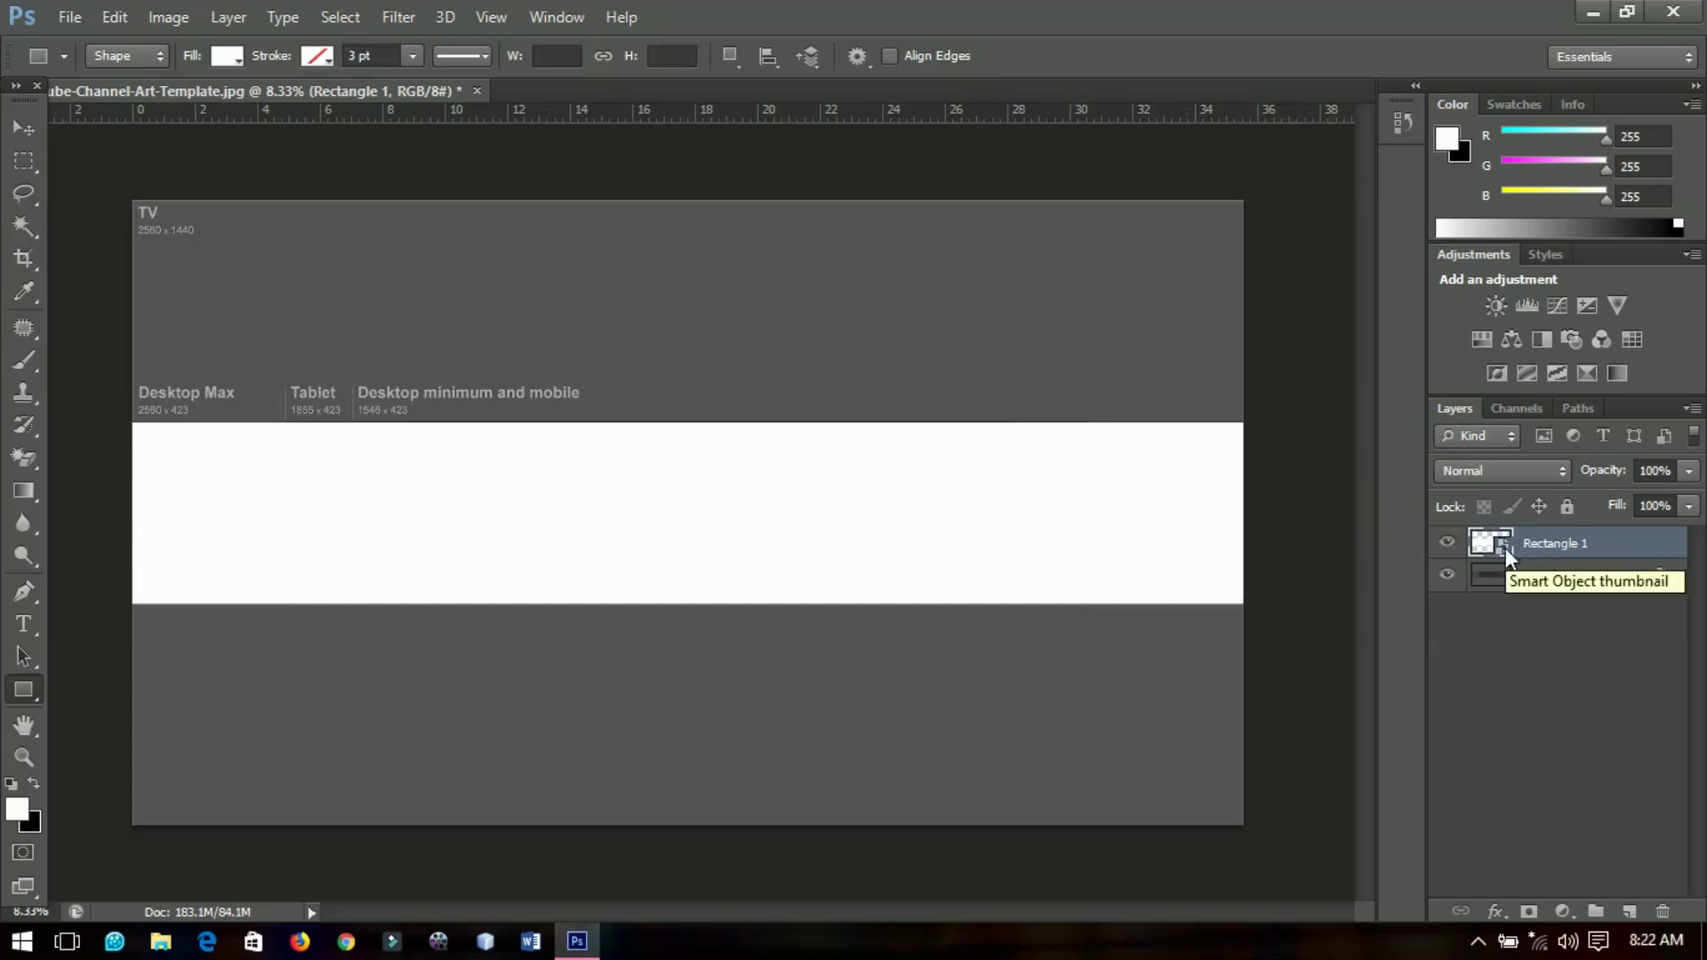
pyautogui.doubleClick(1506, 548)
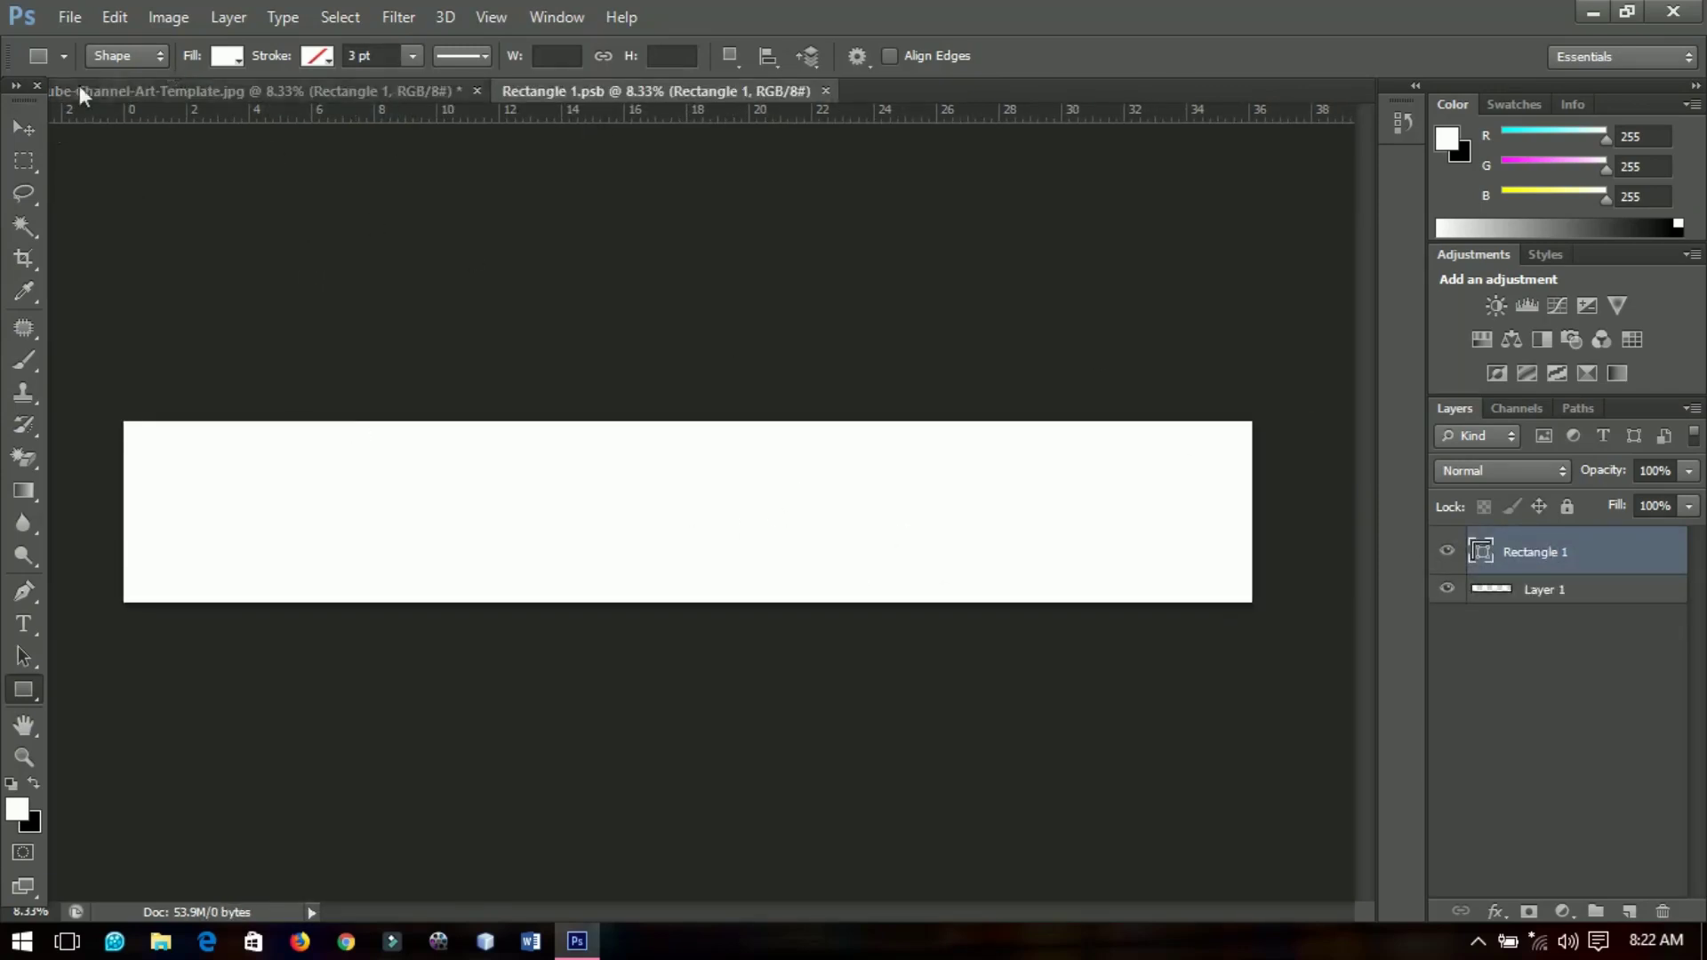
# Place the Silver-Christmas wallpaper image in the smart object and enlarge it to cover the whole canvas.
pyautogui.click(38, 131)
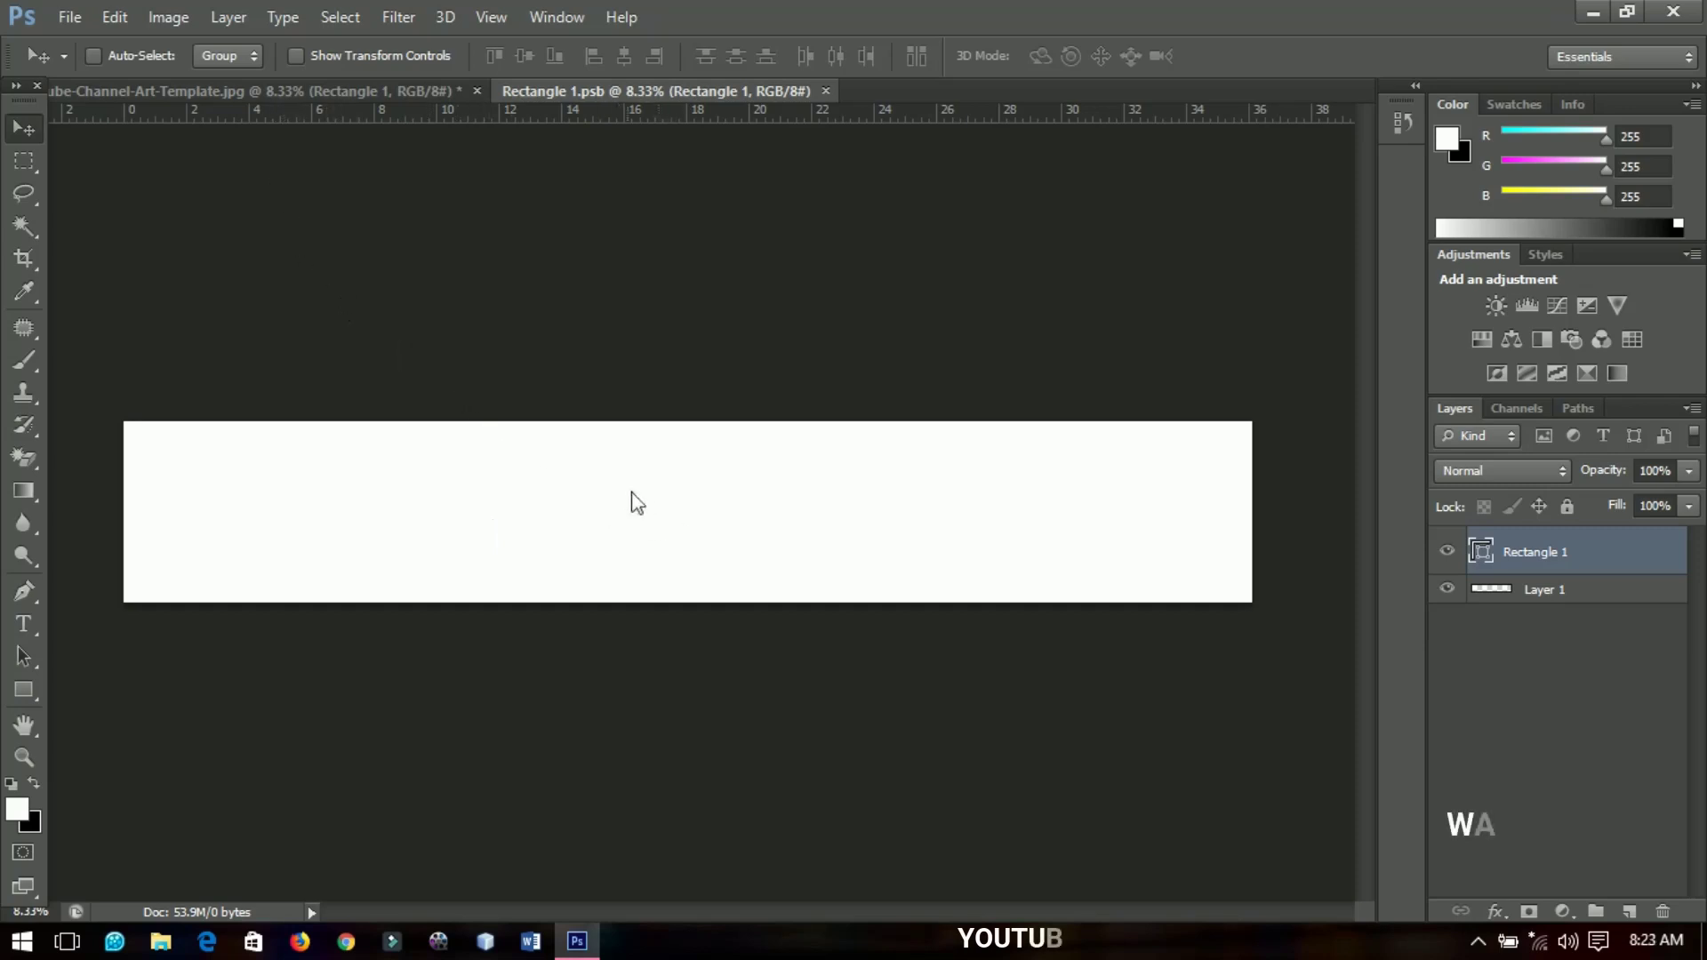
pyautogui.click(69, 17)
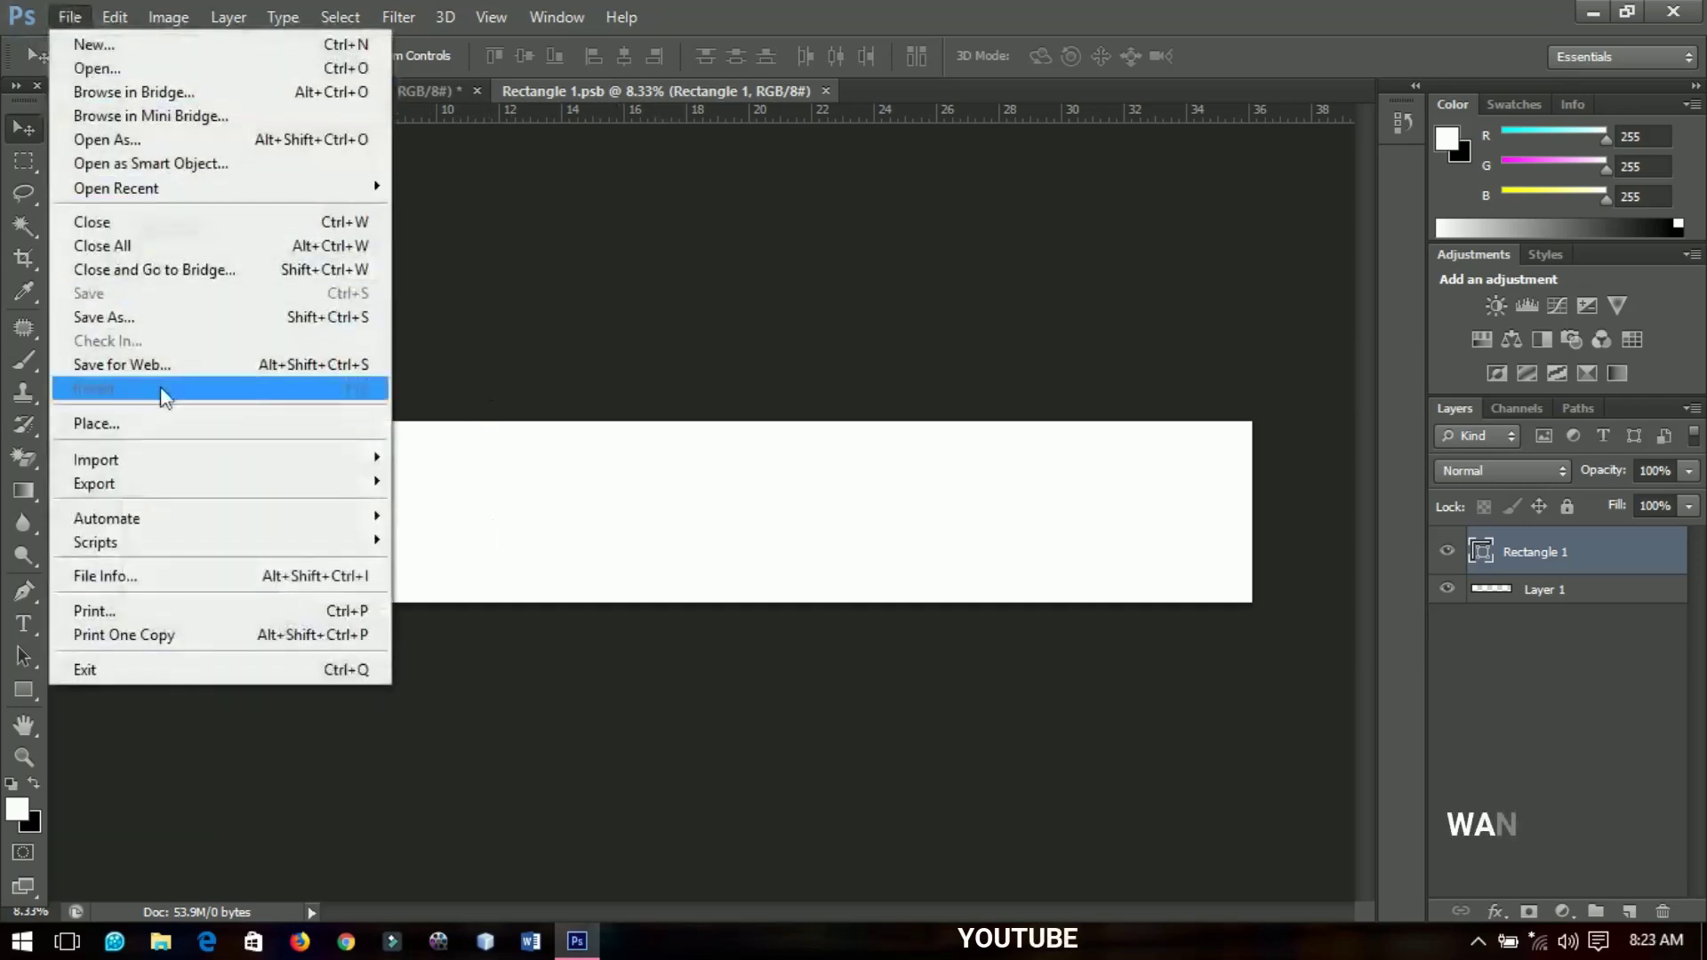
pyautogui.click(173, 422)
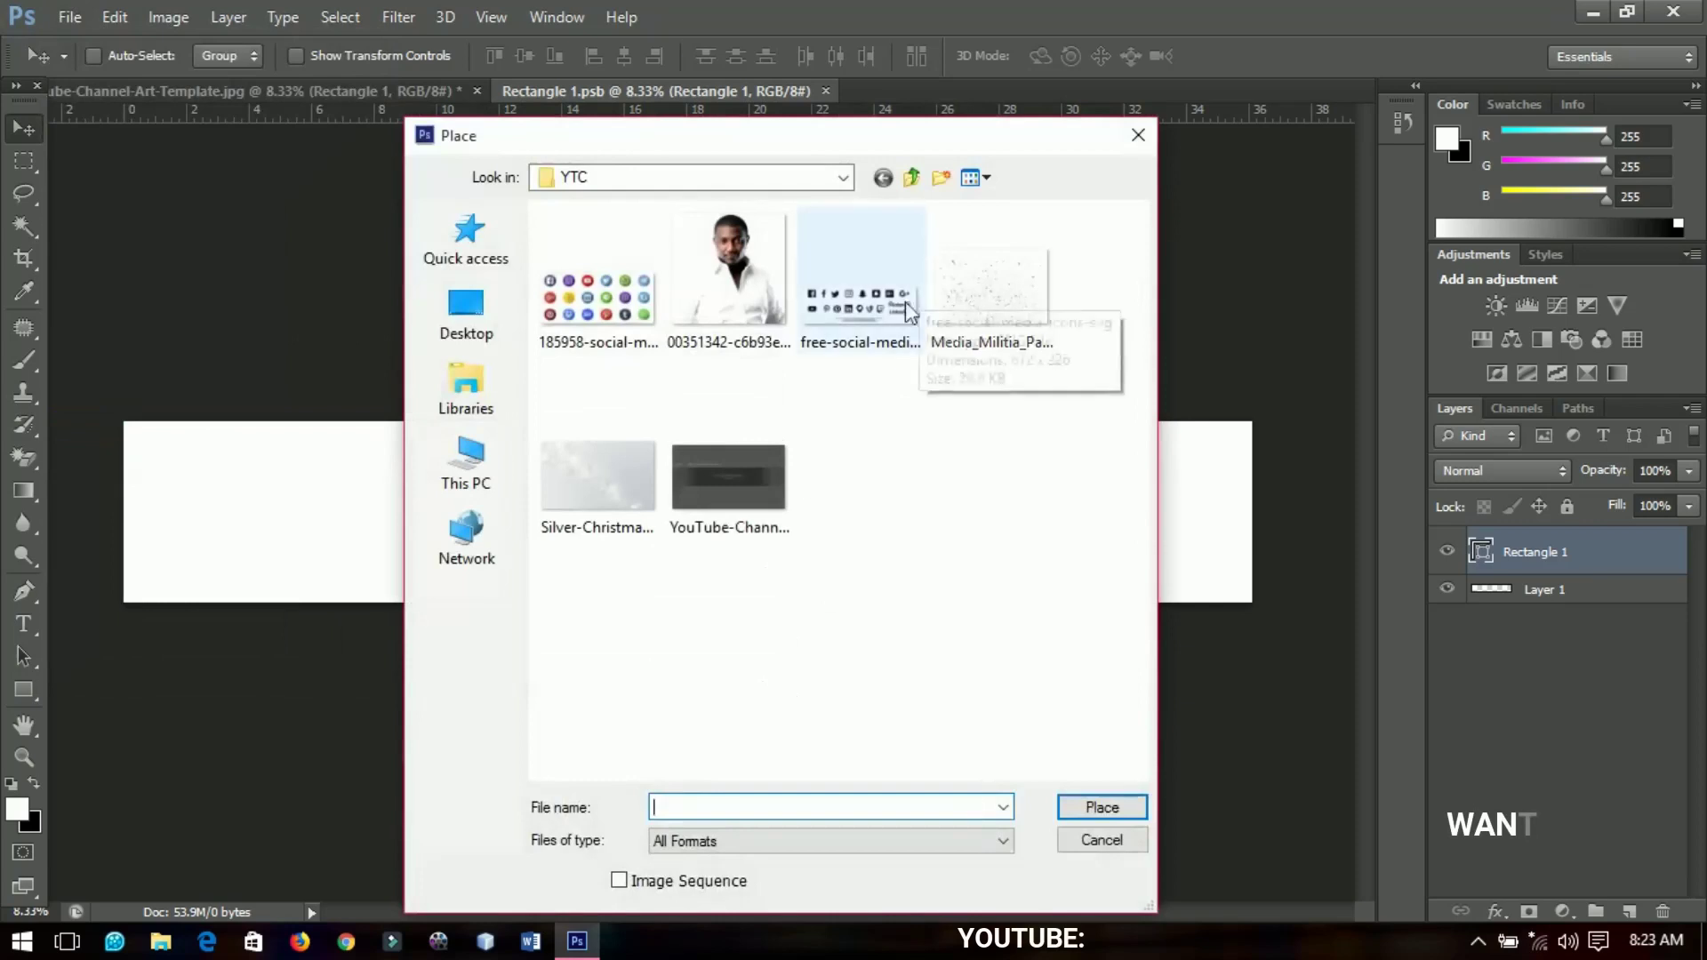
pyautogui.click(589, 489)
pyautogui.click(1134, 804)
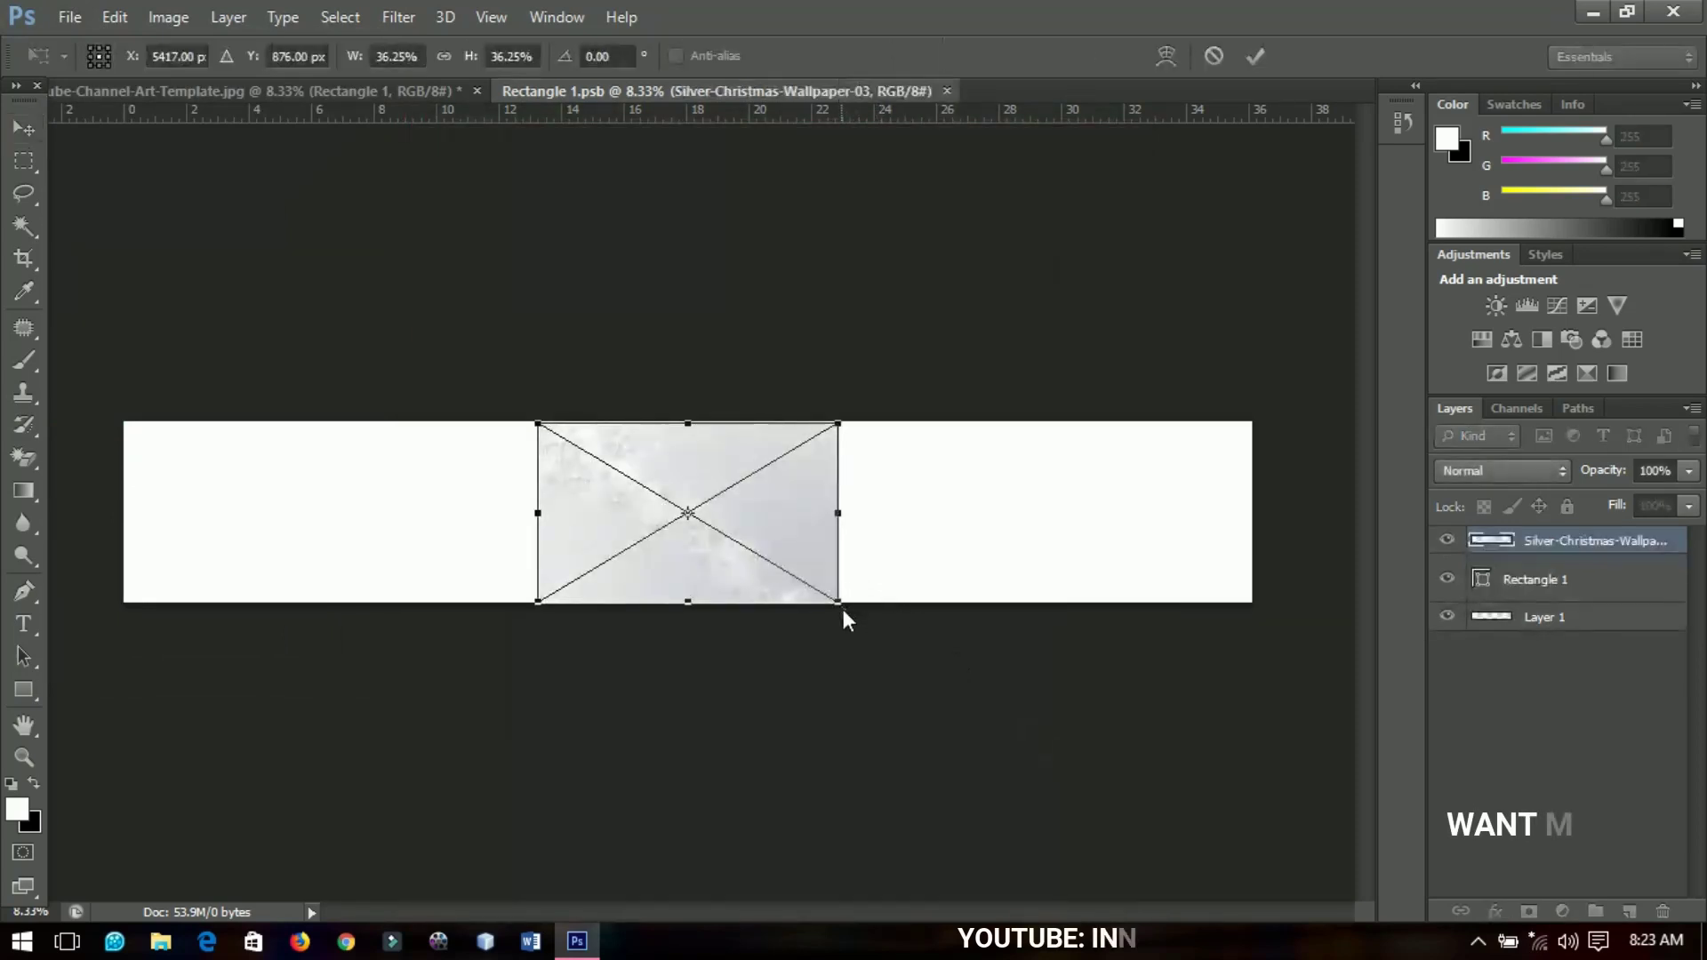
pyautogui.moveTo(837, 602); pyautogui.dragTo(1298, 784)
pyautogui.press('Return')
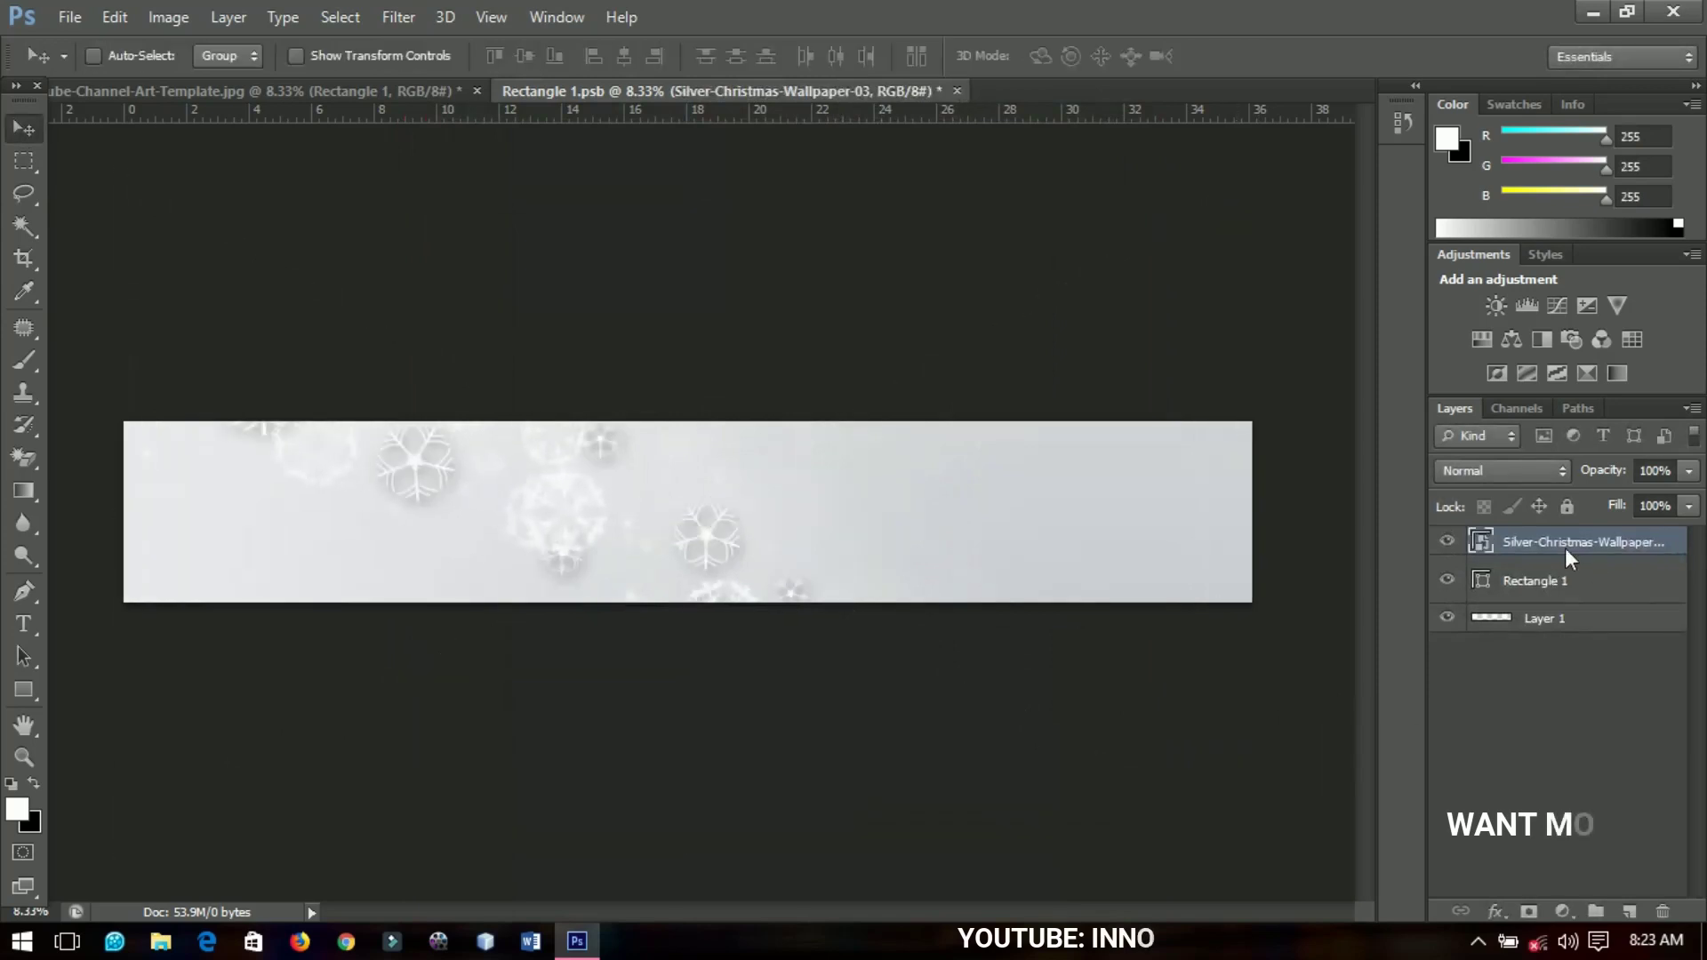
# Rasterize the wallpaper layer and apply a Gaussian Blur with a radius of 44.2 pixels.
pyautogui.rightClick(1540, 535)
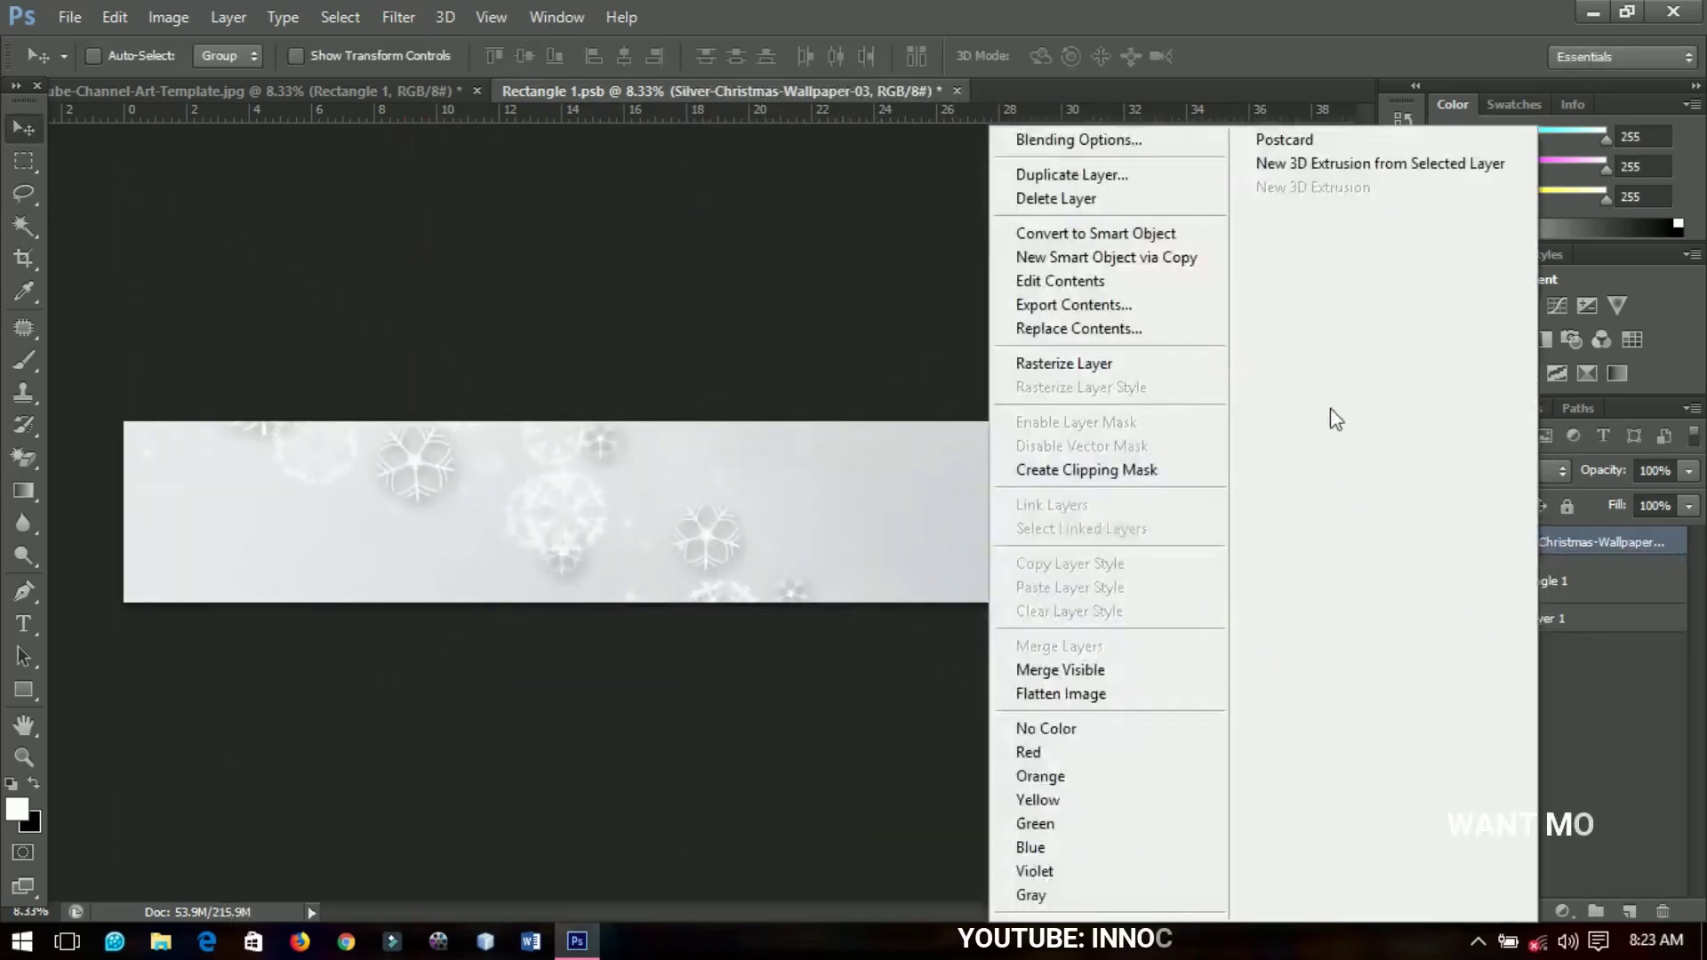
pyautogui.click(1062, 365)
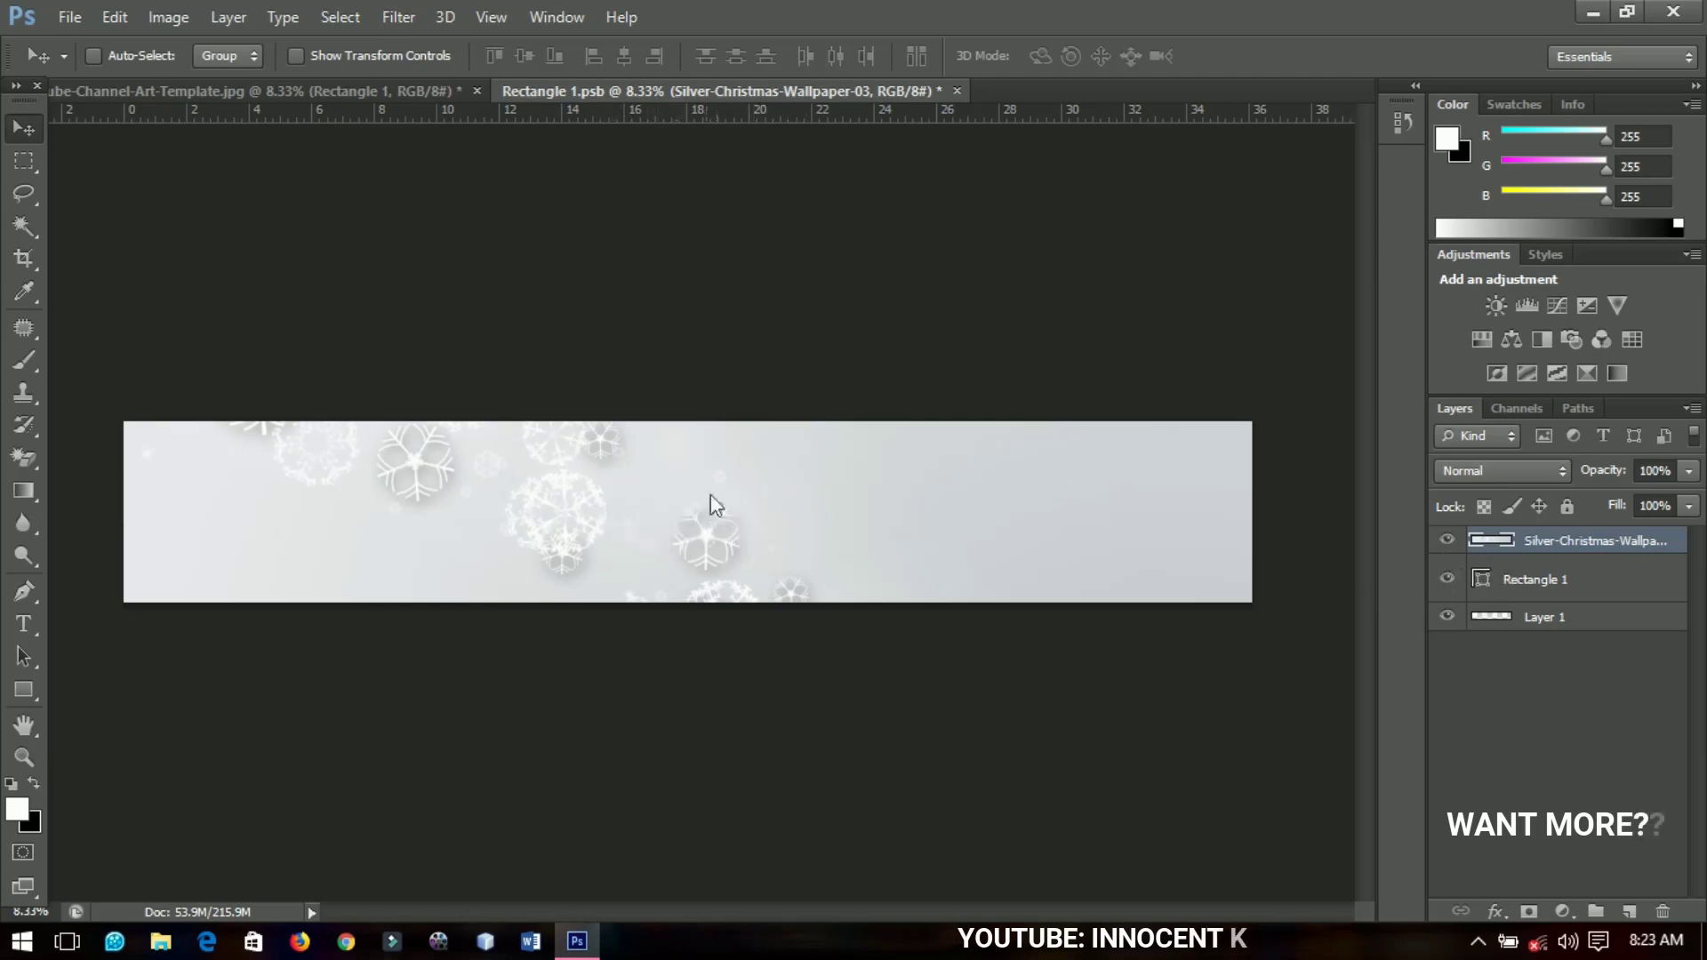
pyautogui.click(416, 7)
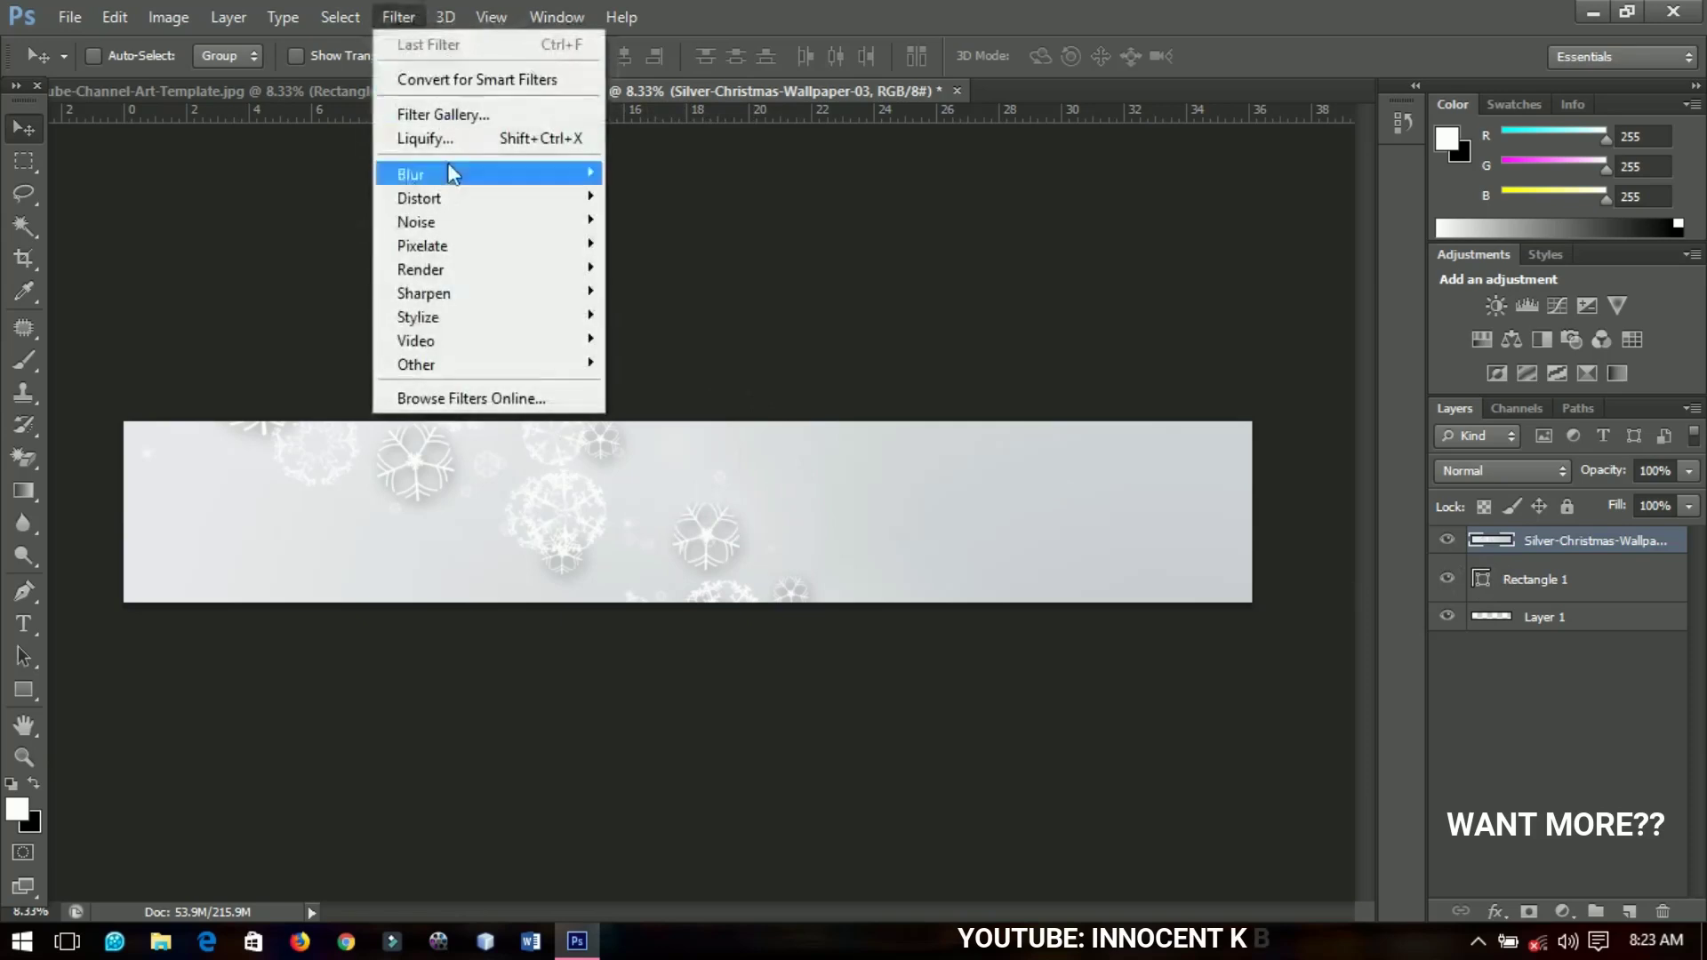
pyautogui.moveTo(516, 175)
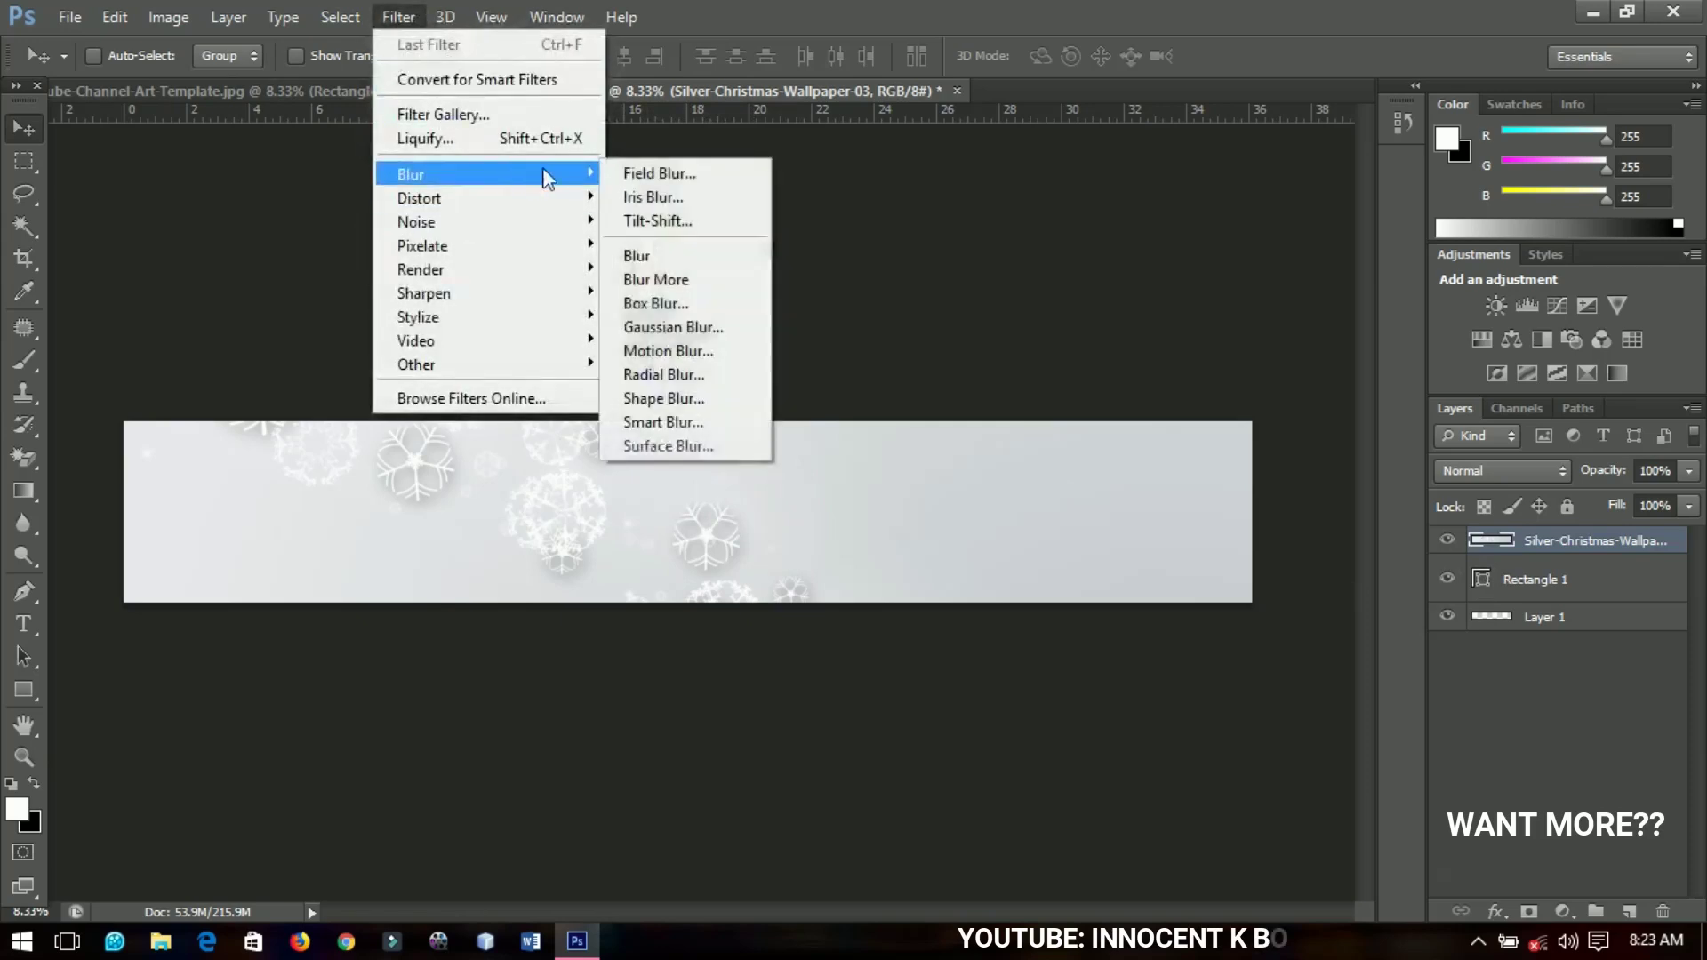
pyautogui.click(659, 327)
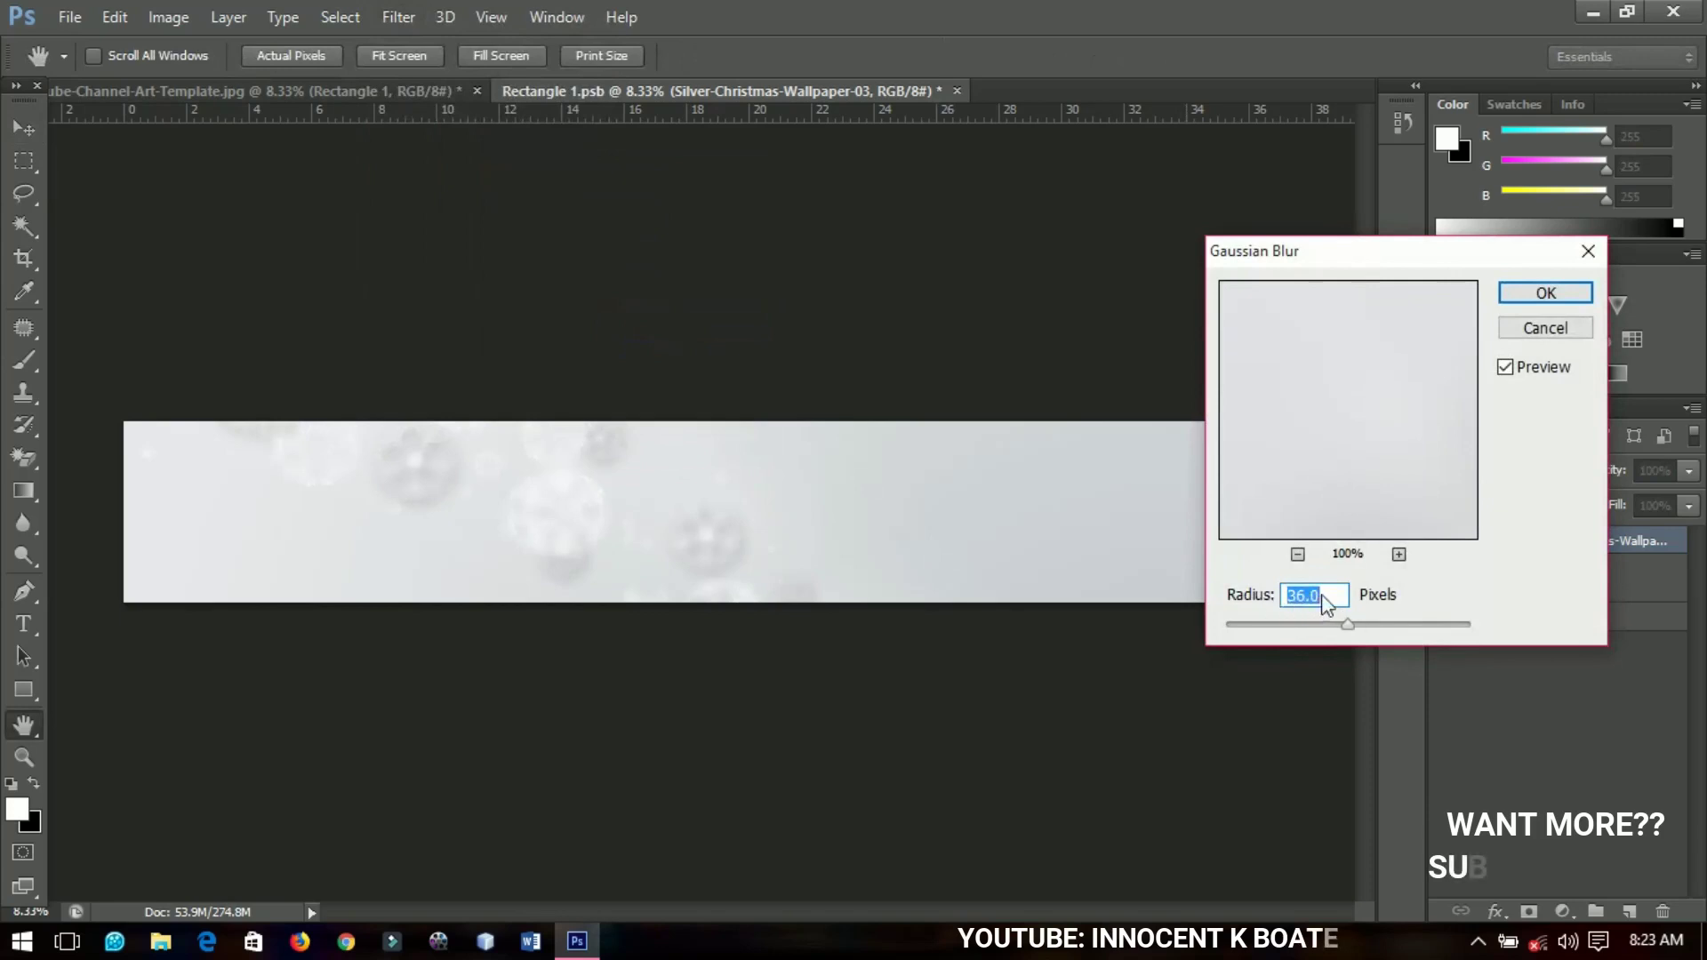
pyautogui.moveTo(1348, 622); pyautogui.dragTo(1356, 625)
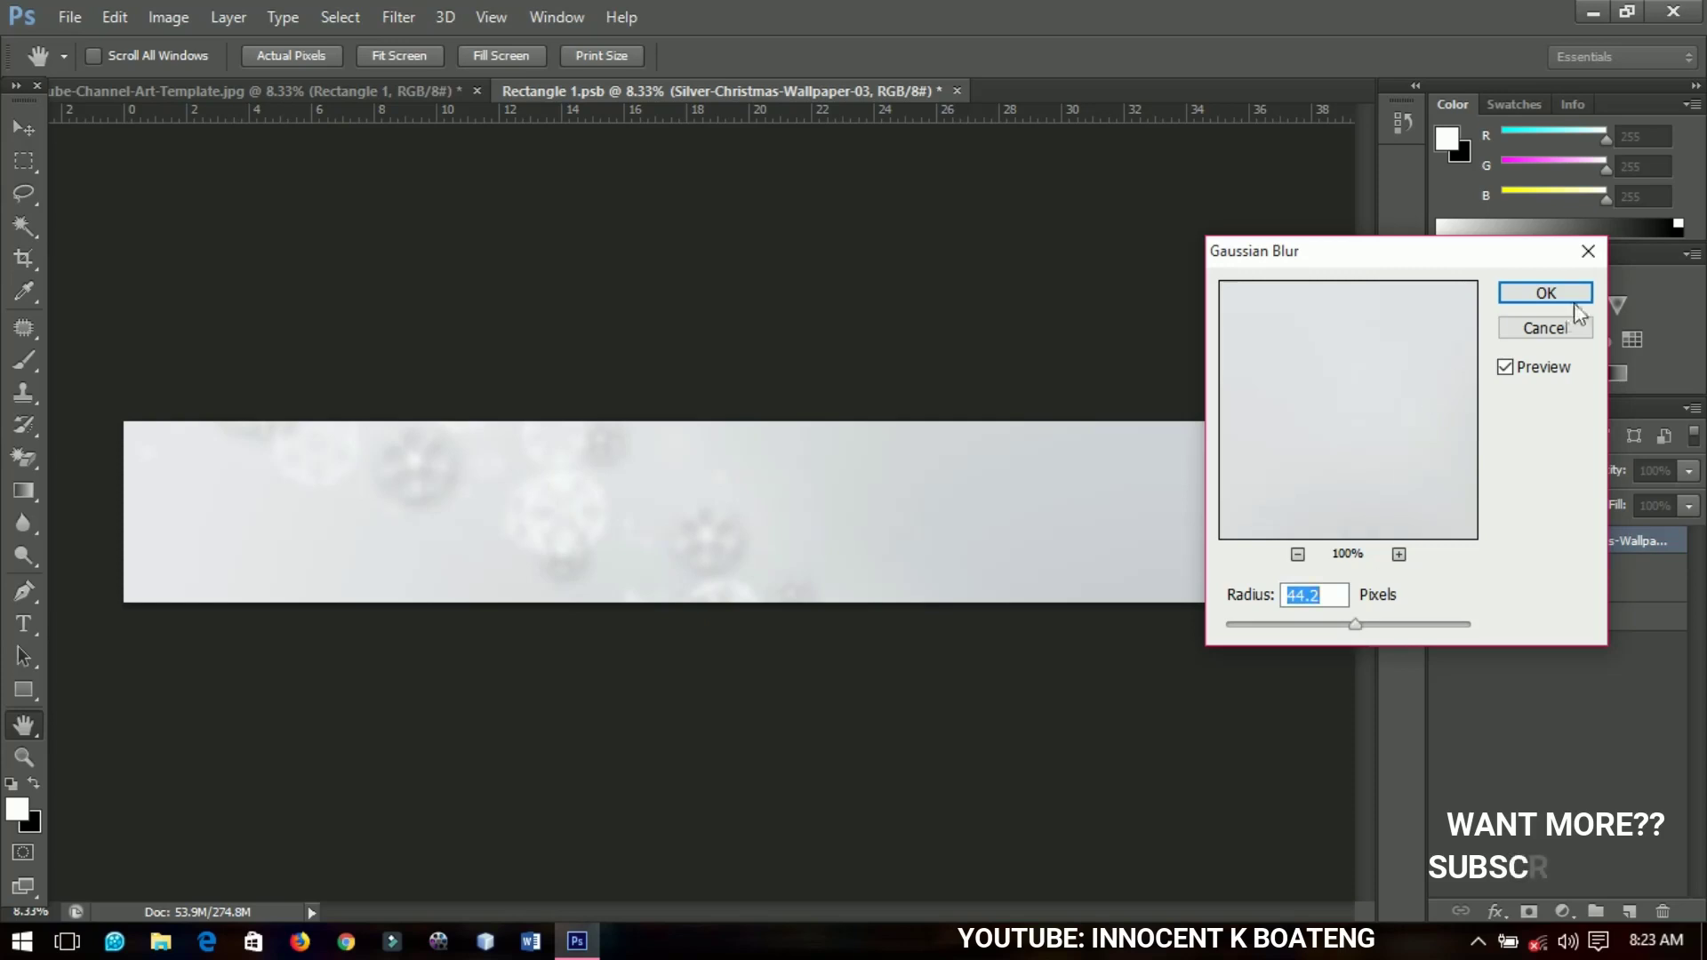
pyautogui.click(1532, 297)
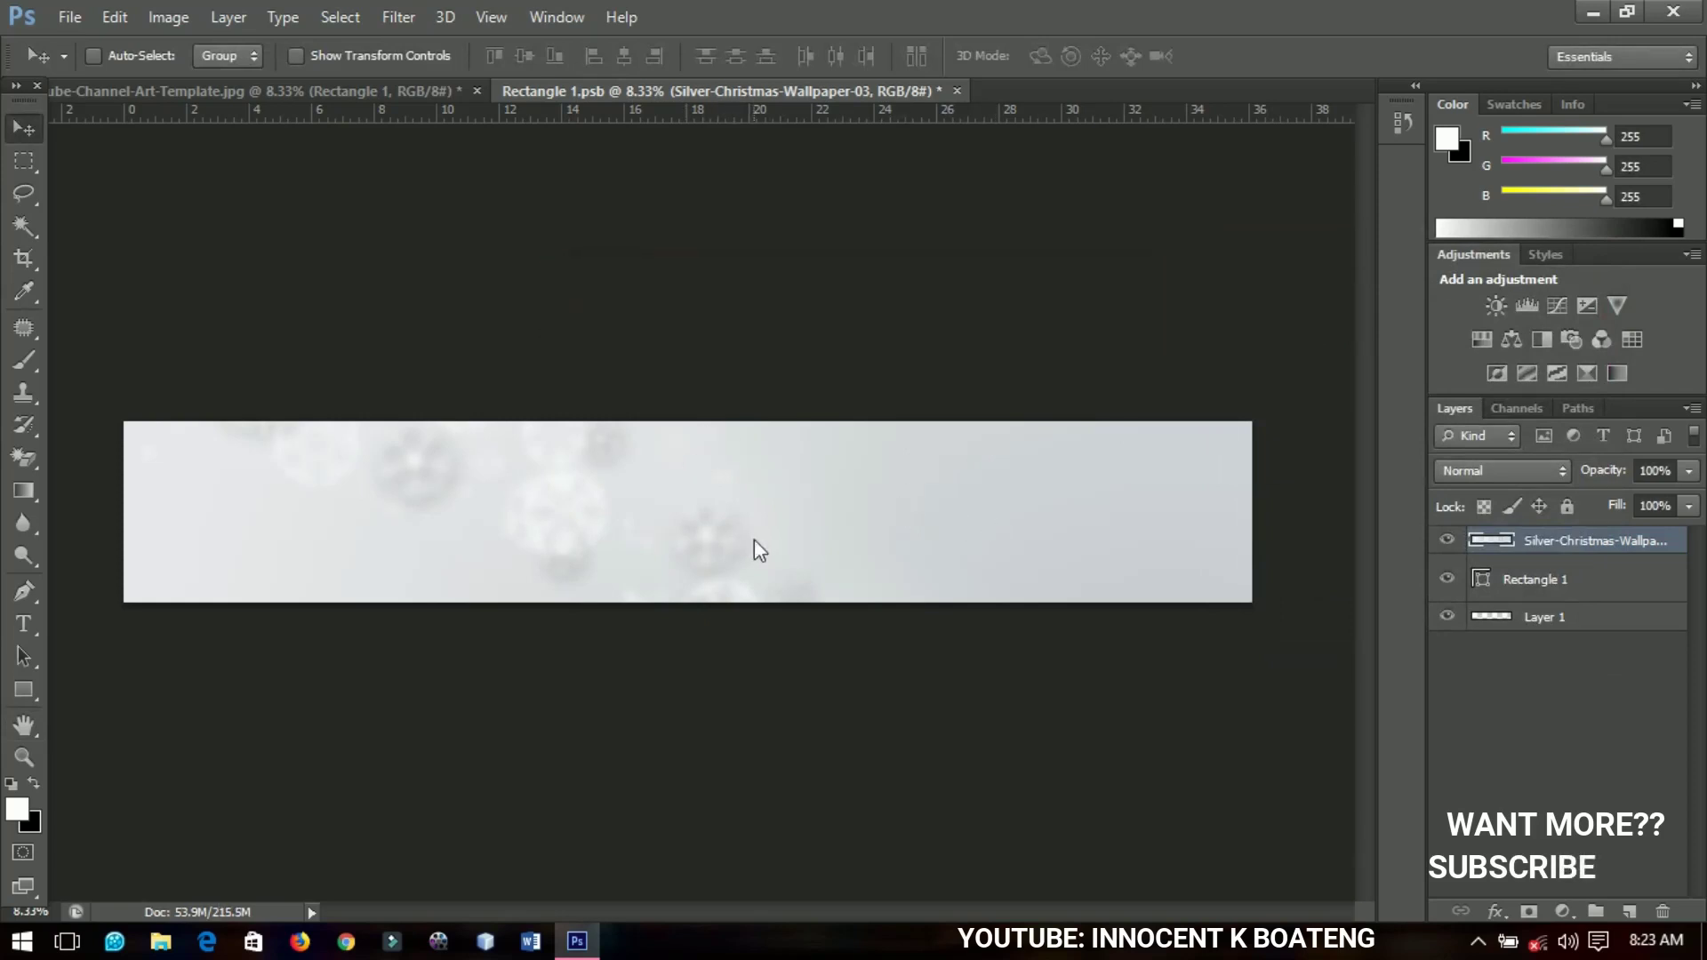
# Darken the background with a Curves adjustment layer, moving a curve point to input 165, output 55.
pyautogui.click(1562, 912)
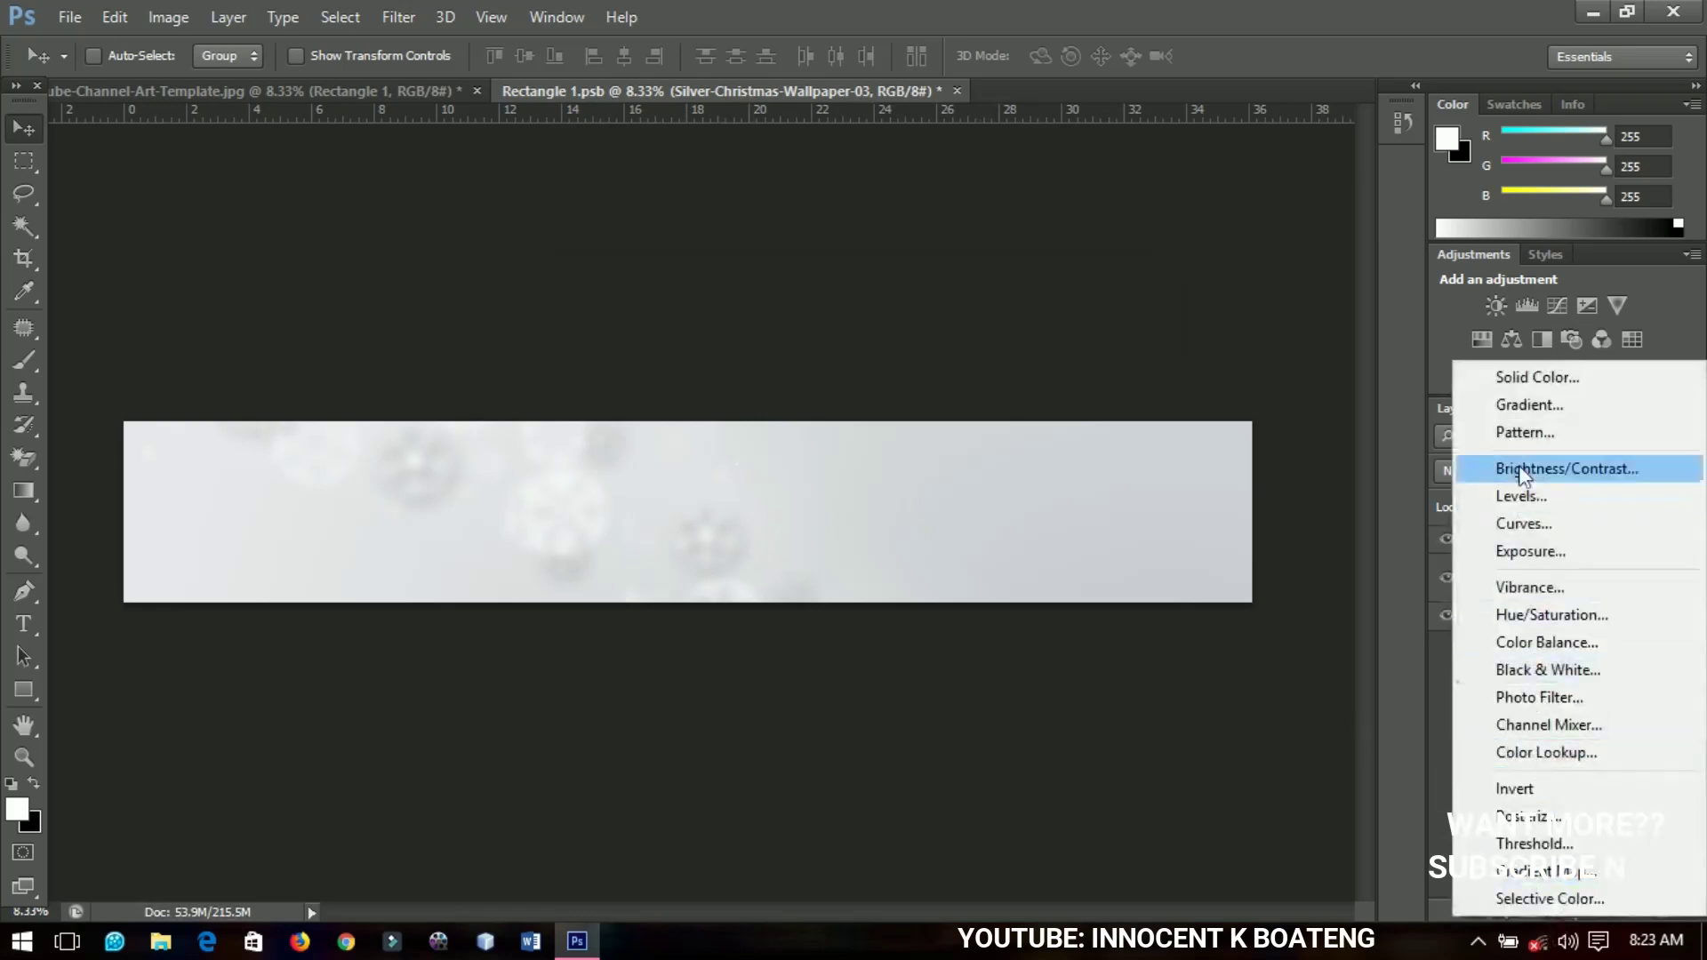
pyautogui.click(1525, 524)
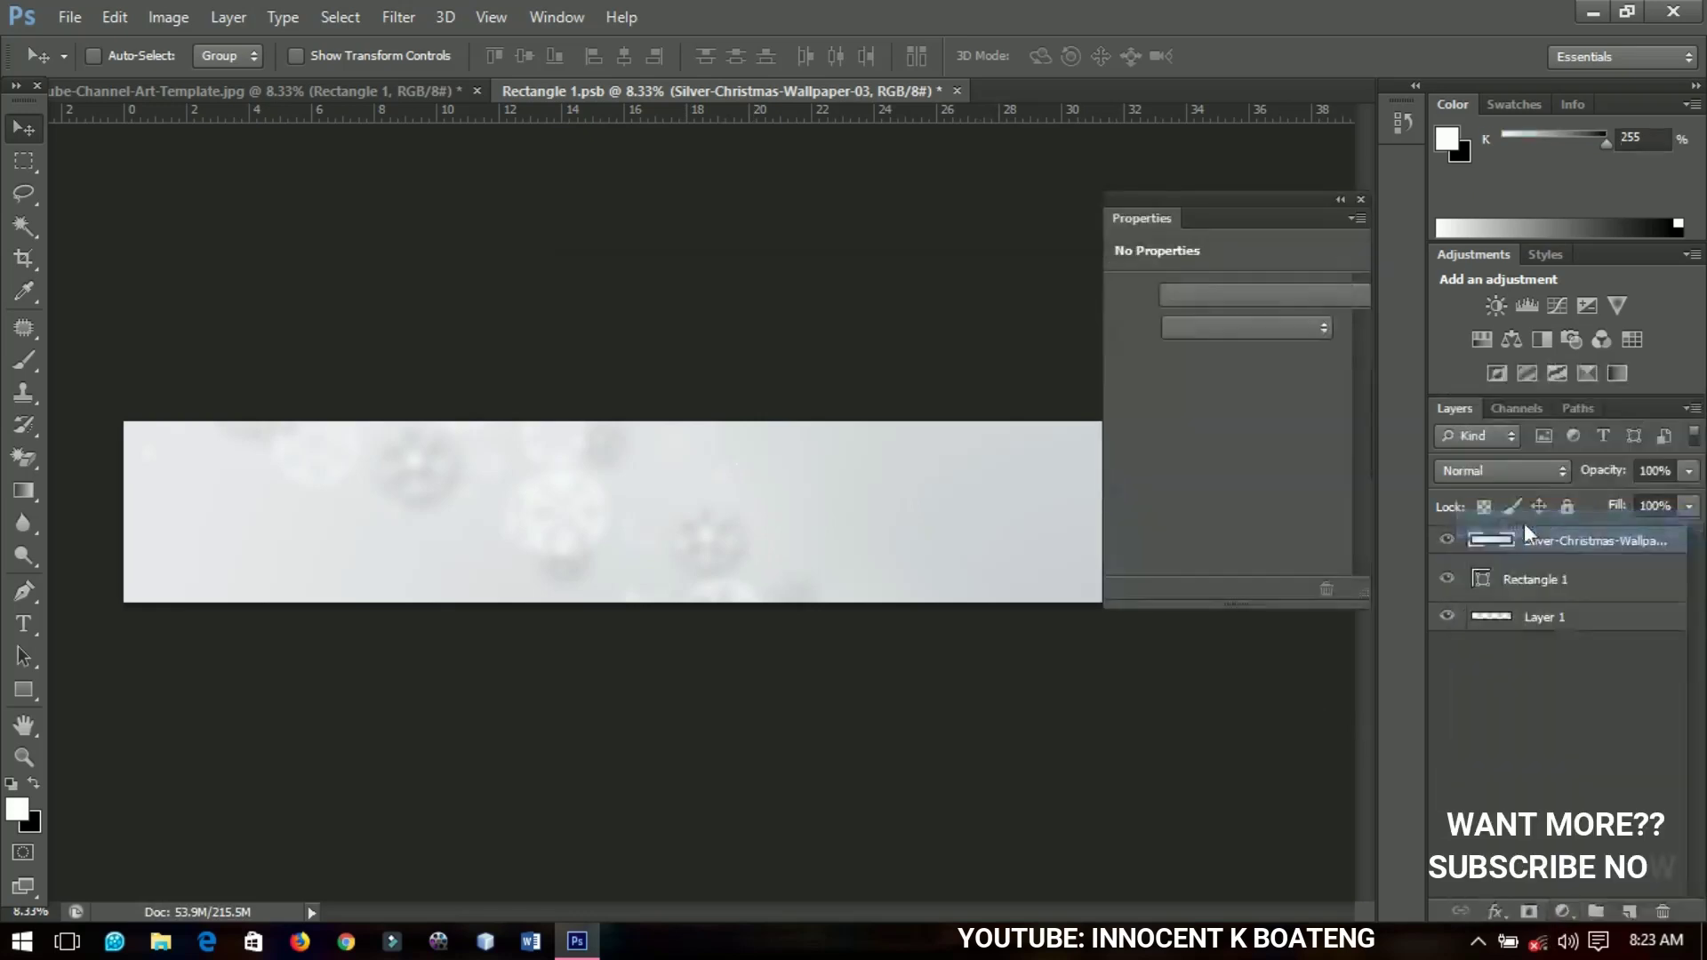
pyautogui.moveTo(1257, 434); pyautogui.dragTo(1273, 478)
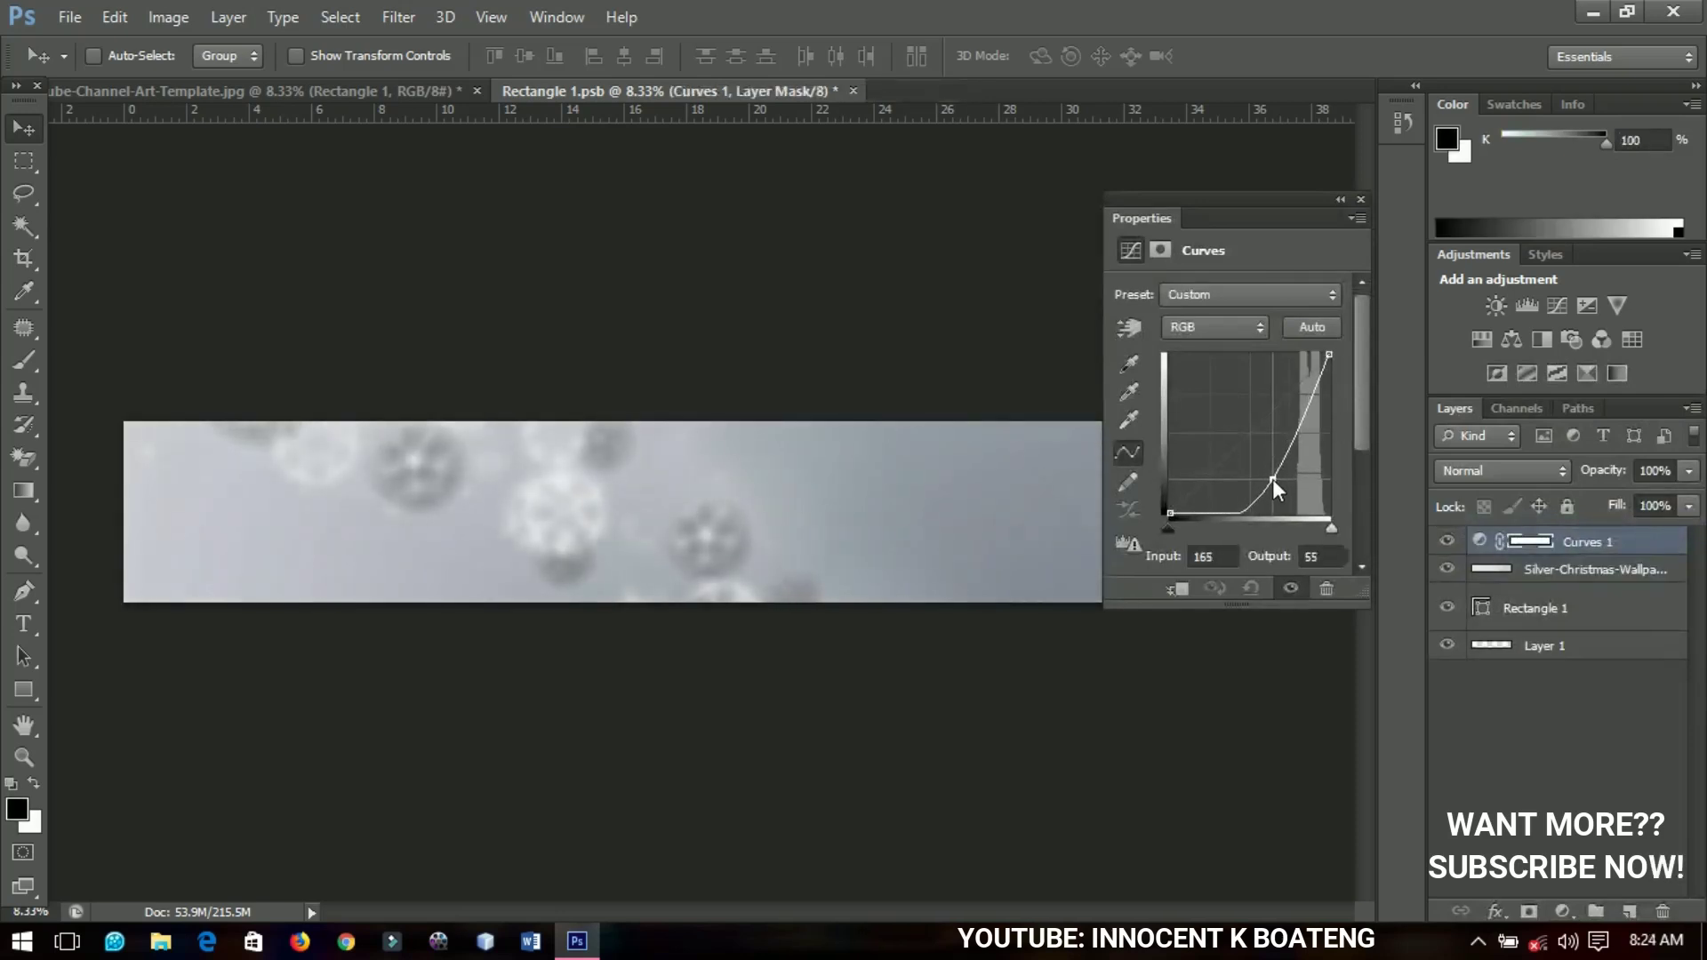
pyautogui.click(1361, 200)
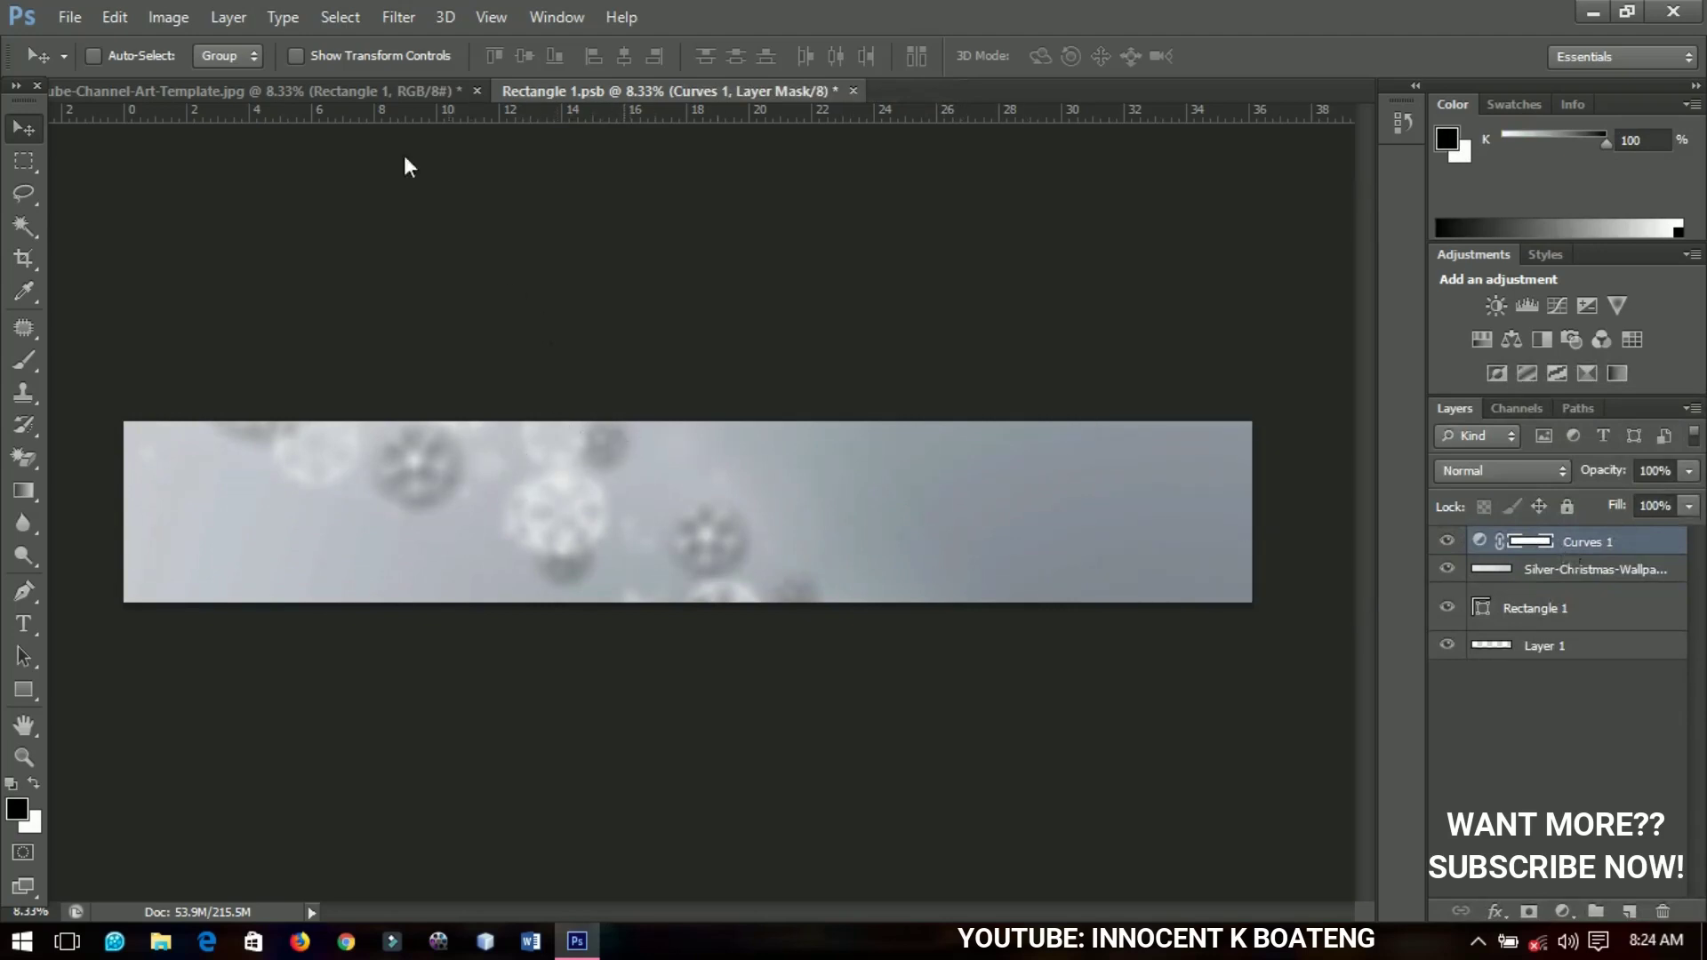
# Add vertical guides at 15% and 85% of the canvas width.
pyautogui.click(492, 22)
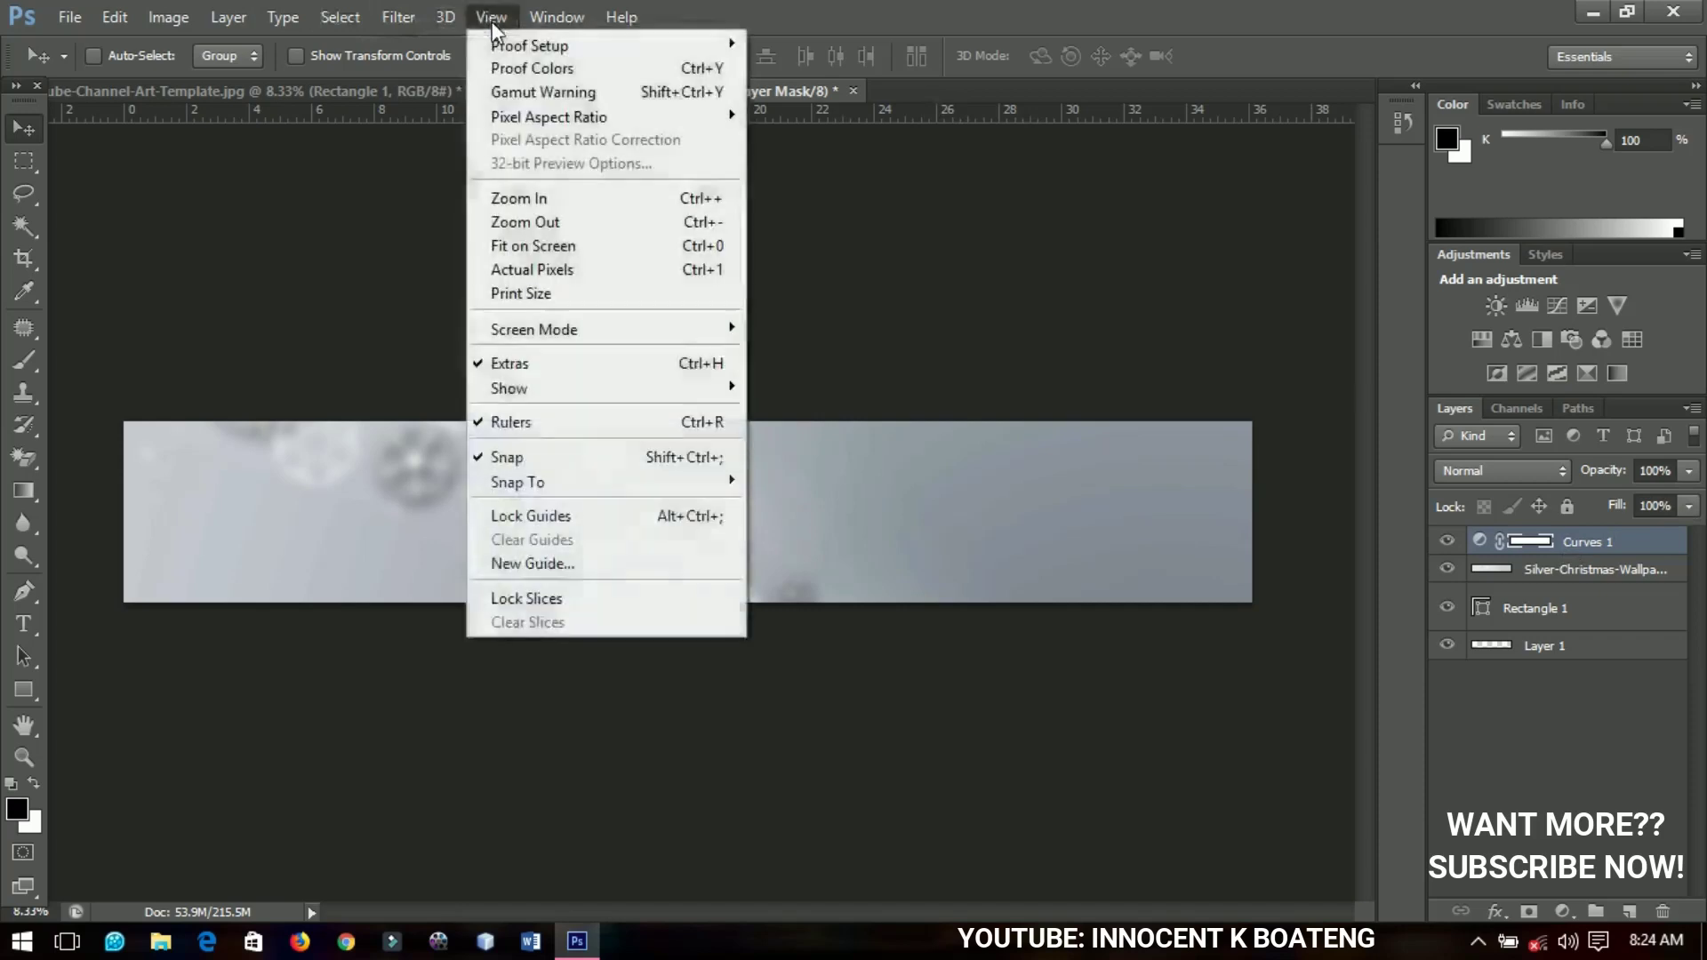
pyautogui.click(565, 571)
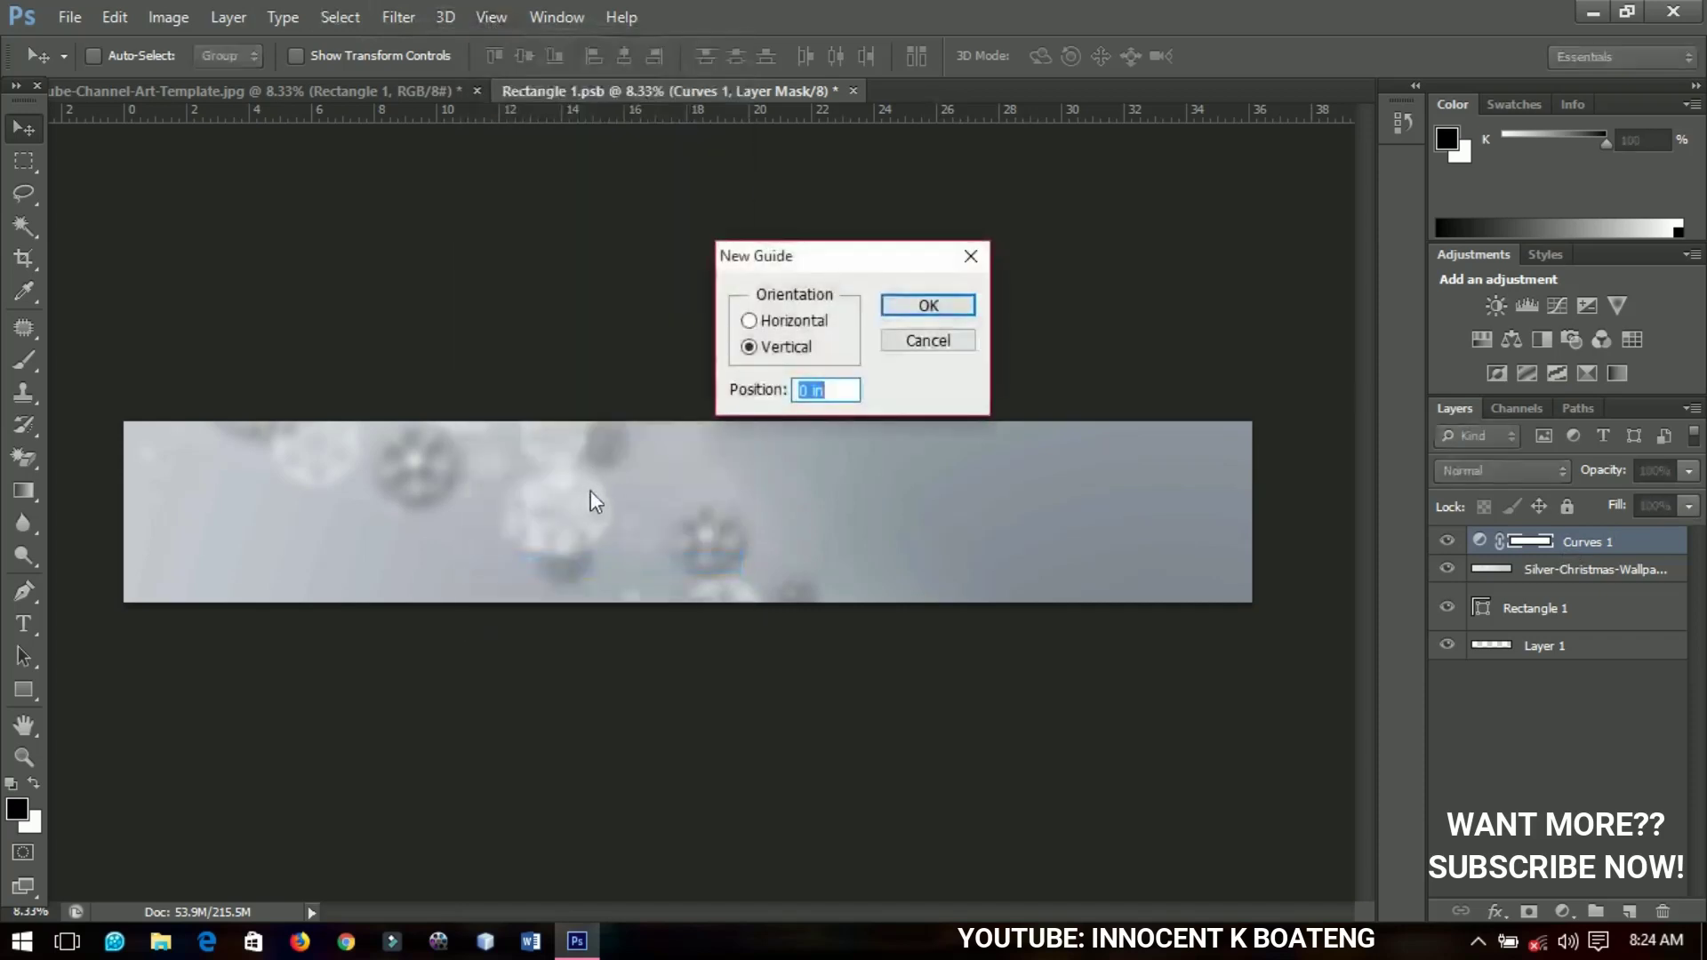
pyautogui.write('15%')
pyautogui.click(927, 305)
pyautogui.click(491, 17)
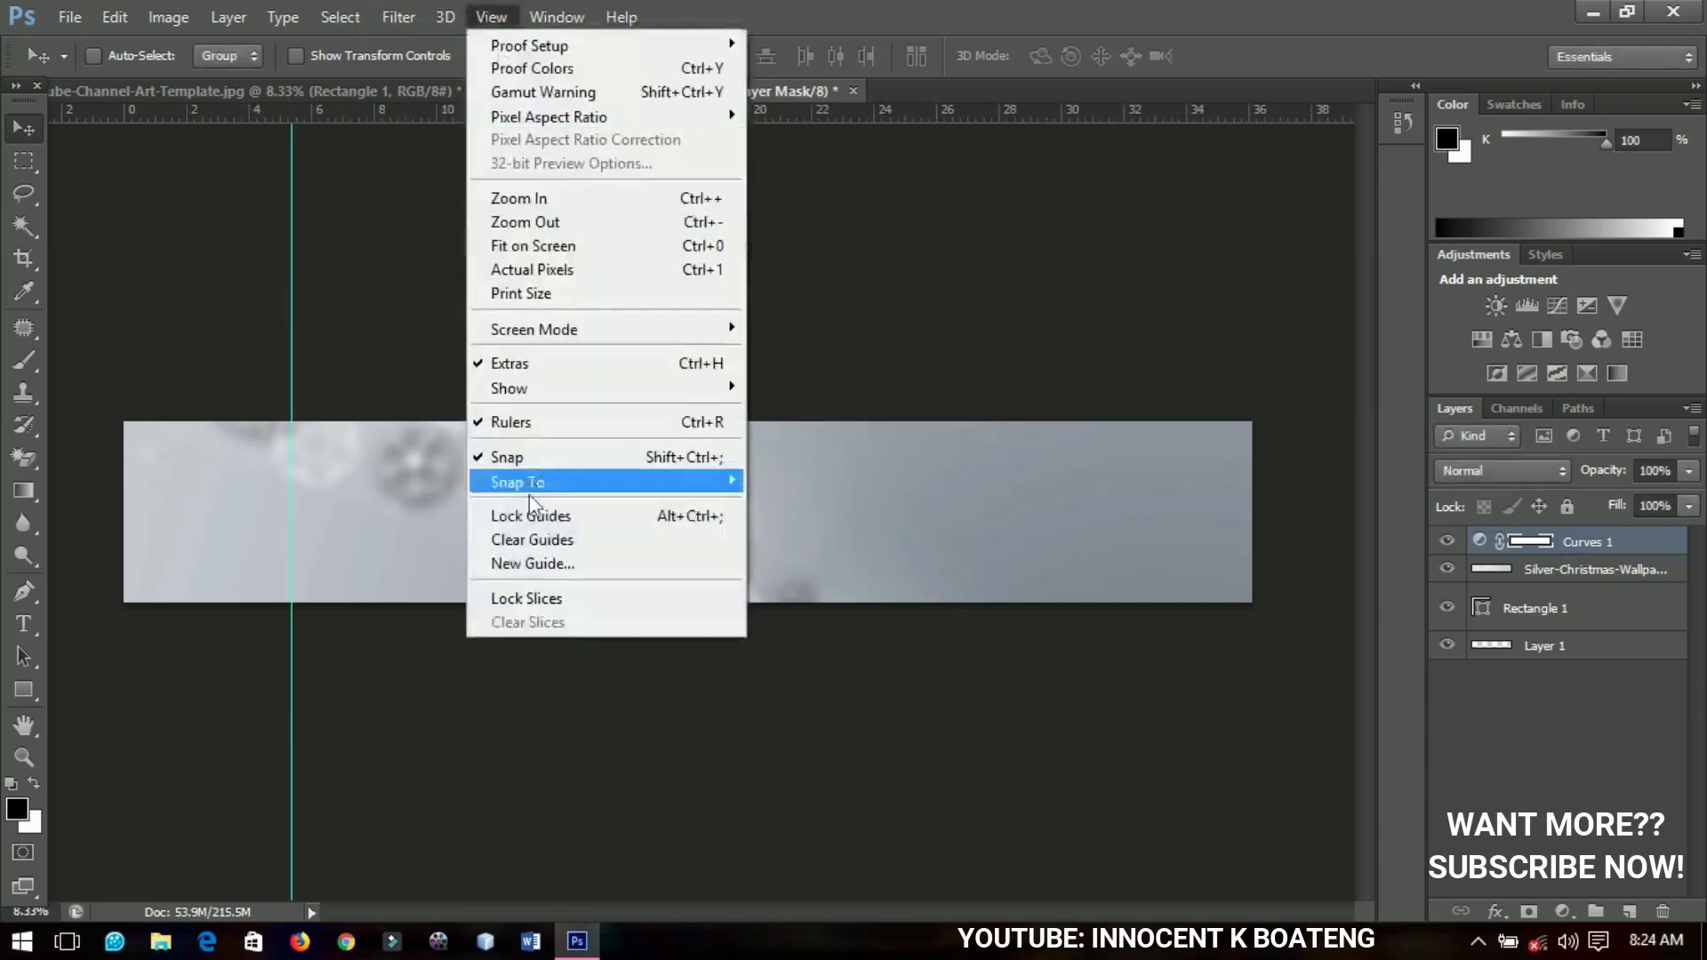
pyautogui.click(524, 564)
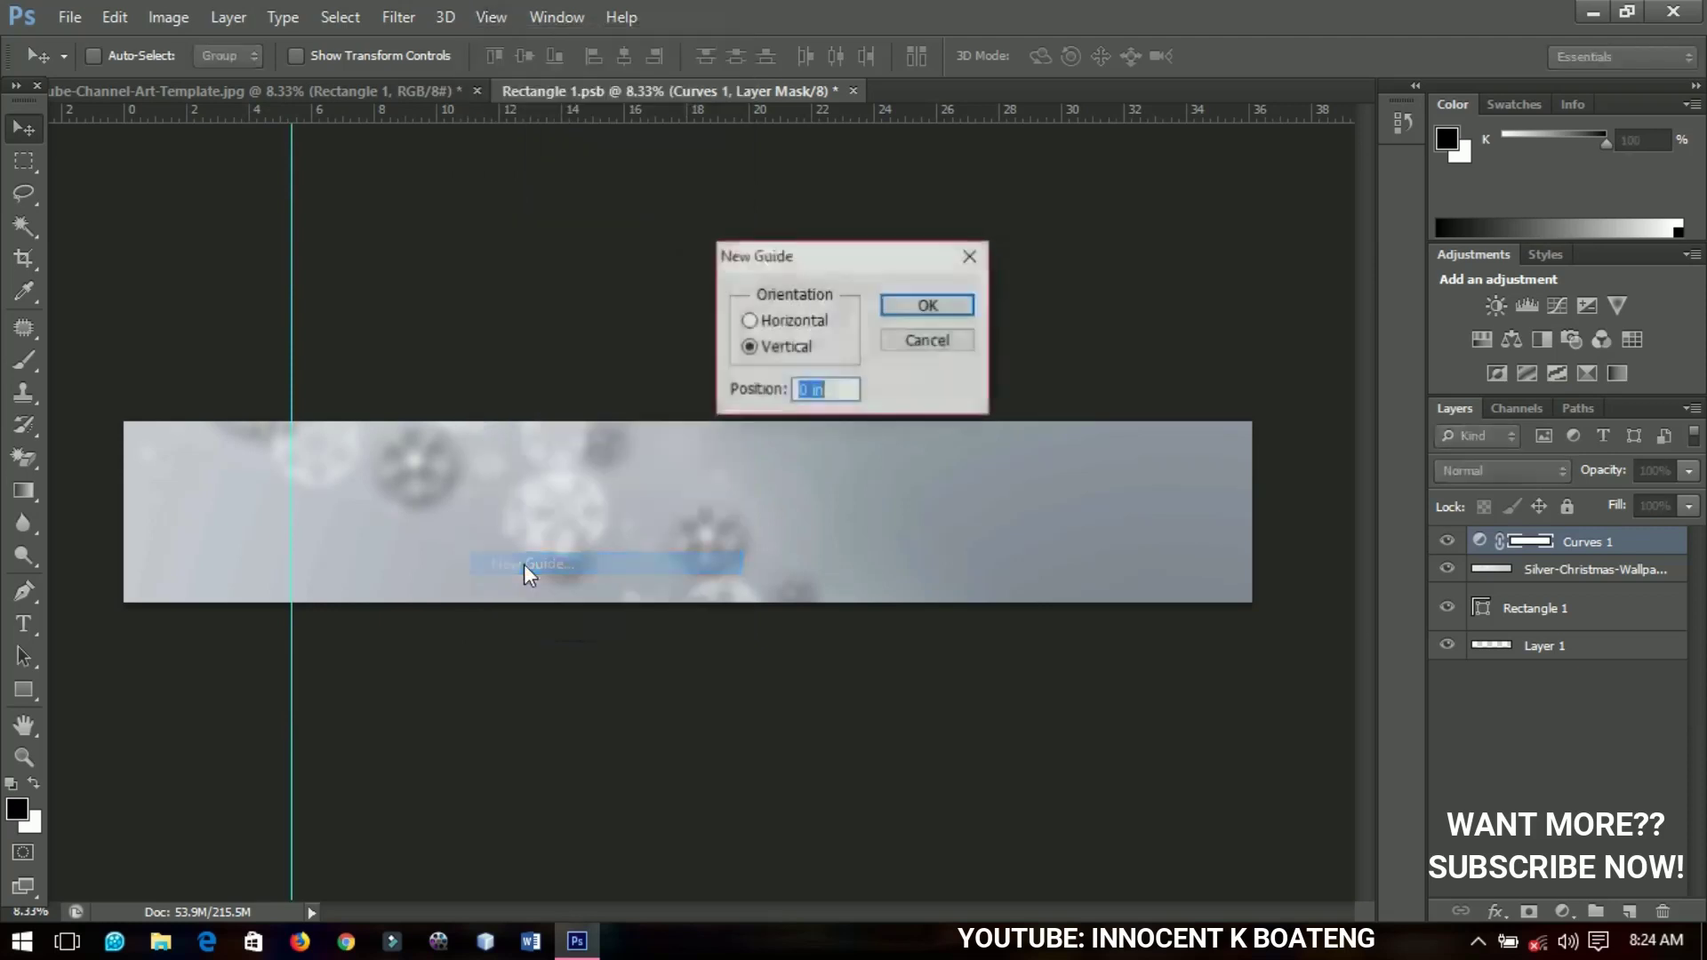
pyautogui.write('85%')
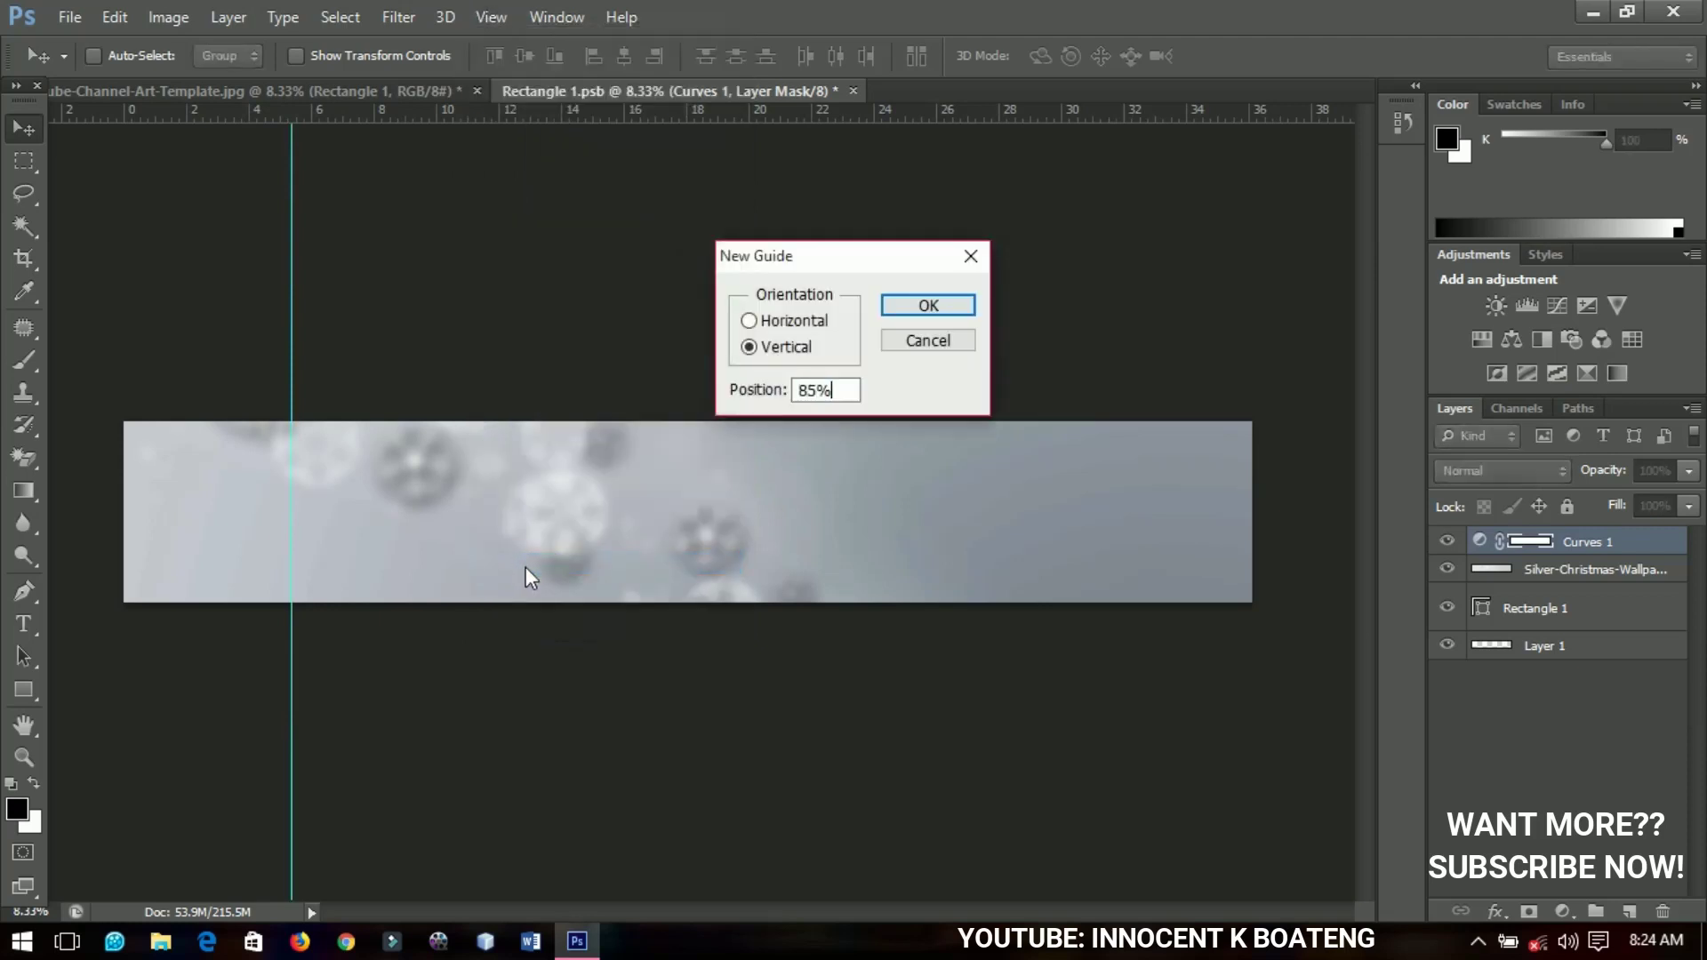
pyautogui.click(928, 307)
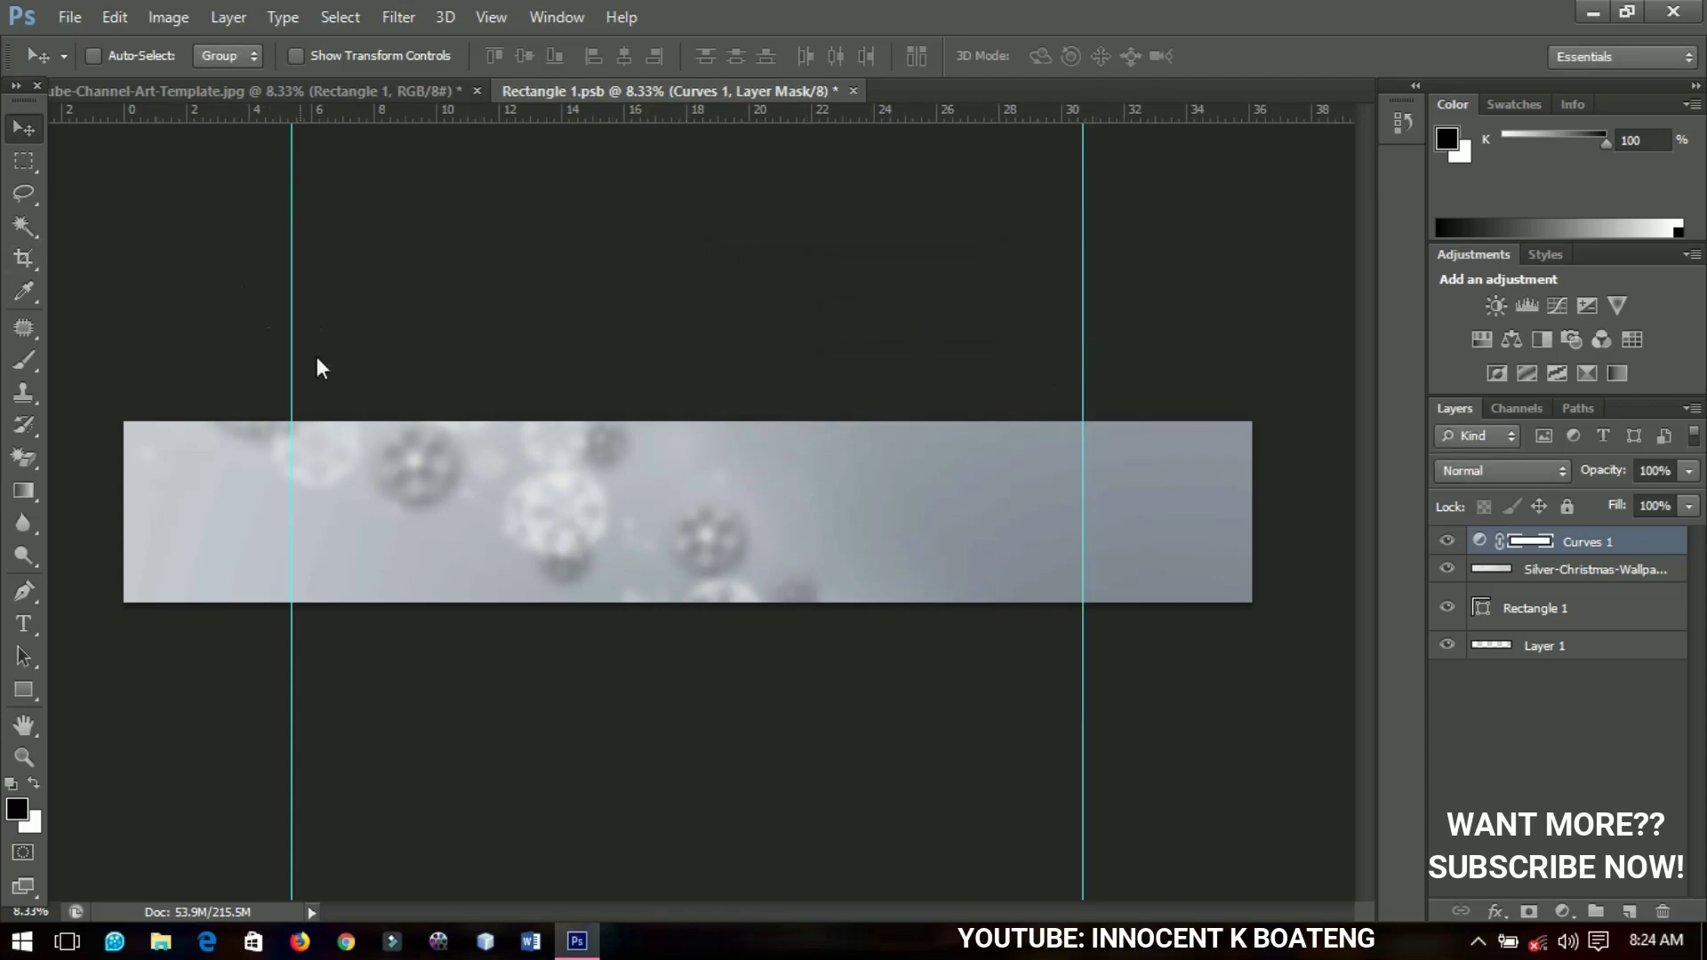
# Bring the Media_Militia_Particles004 image into the banner's left end, above the wallpaper layer, and set its blend mode to Screen.
pyautogui.click(1541, 573)
pyautogui.hotkey('ctrl', 'o')
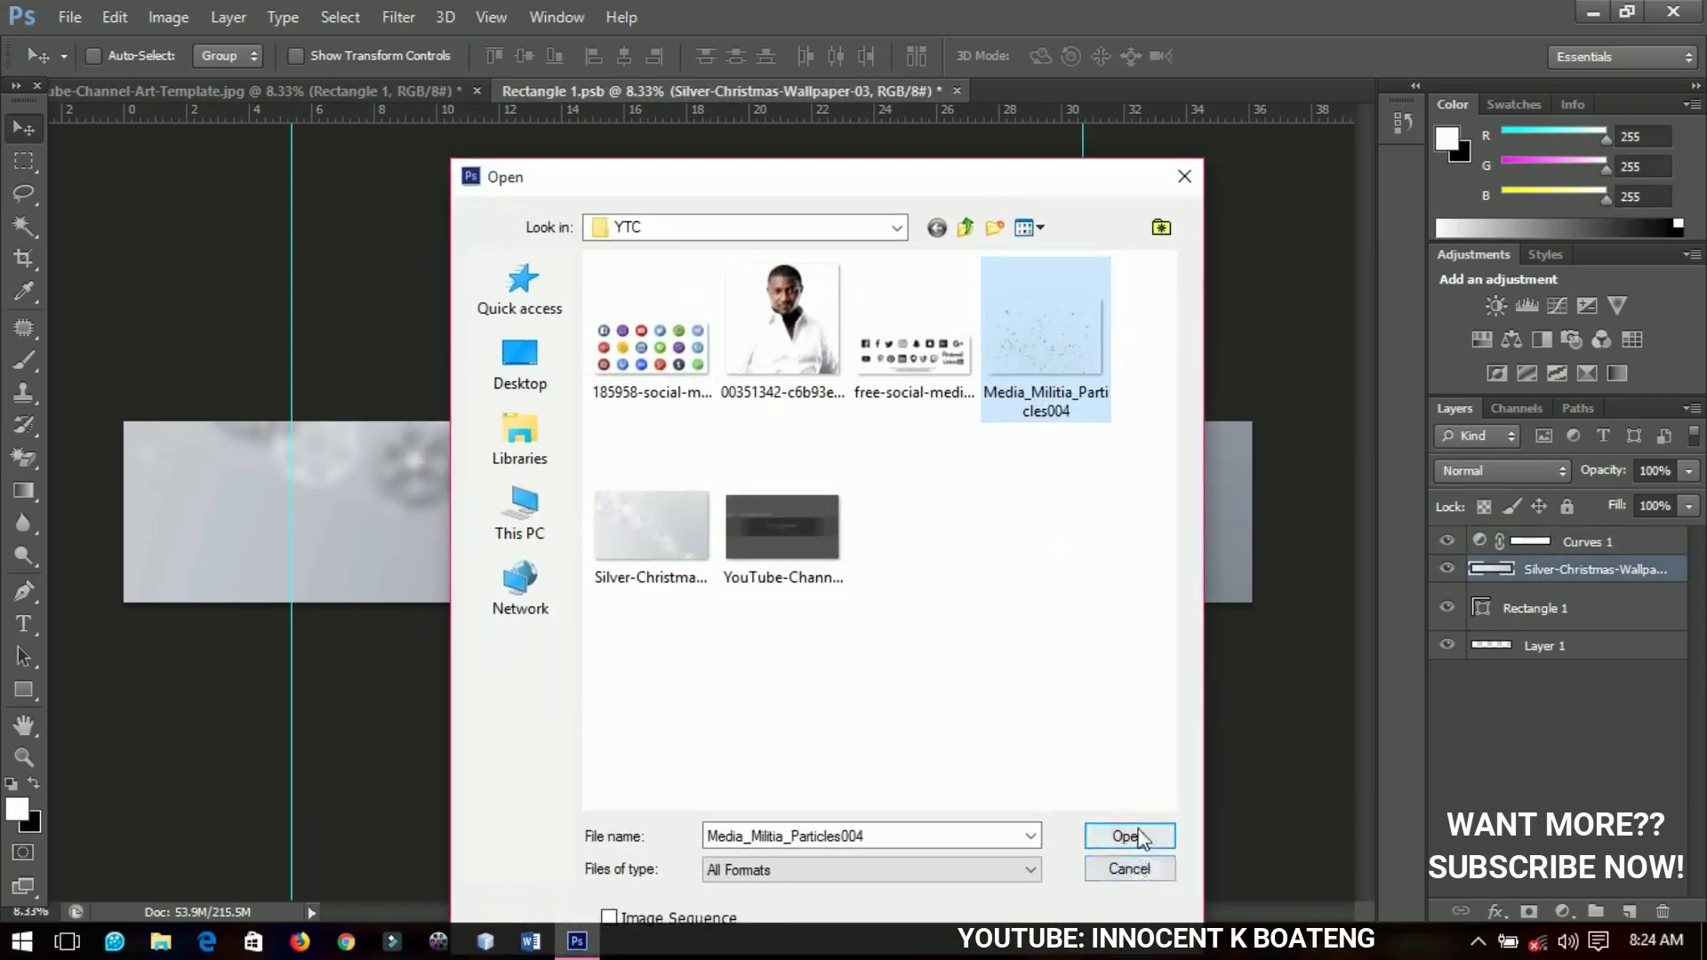
pyautogui.click(1125, 837)
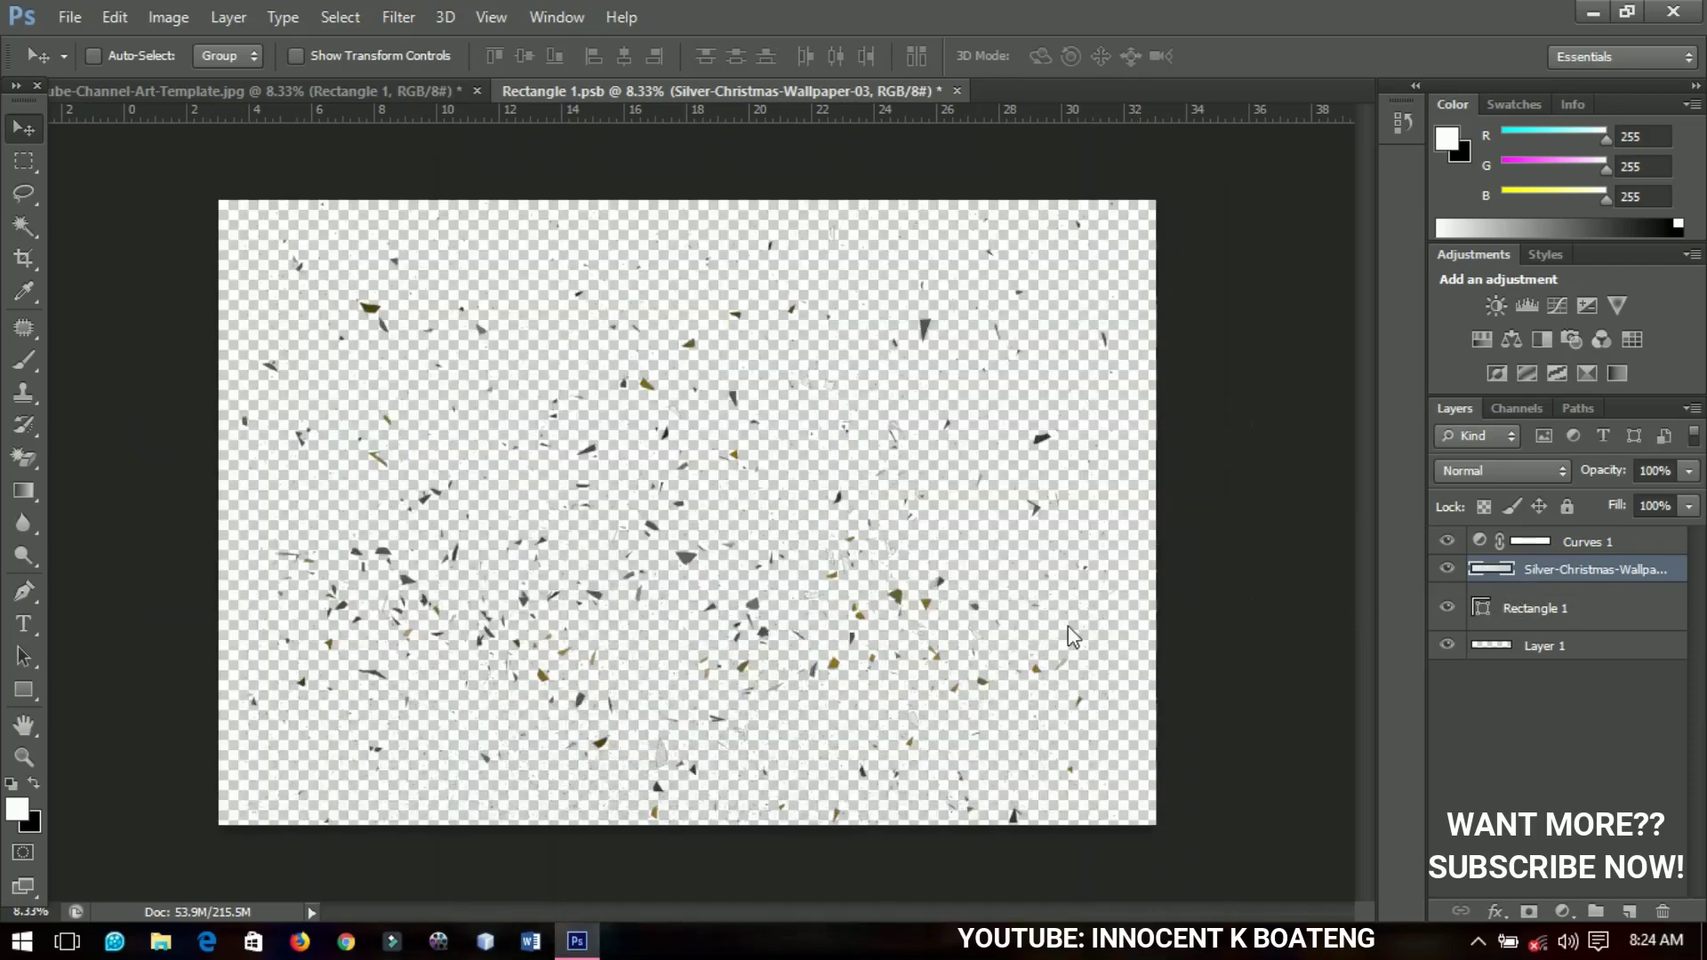
pyautogui.moveTo(707, 259); pyautogui.dragTo(365, 575)
pyautogui.click(1501, 471)
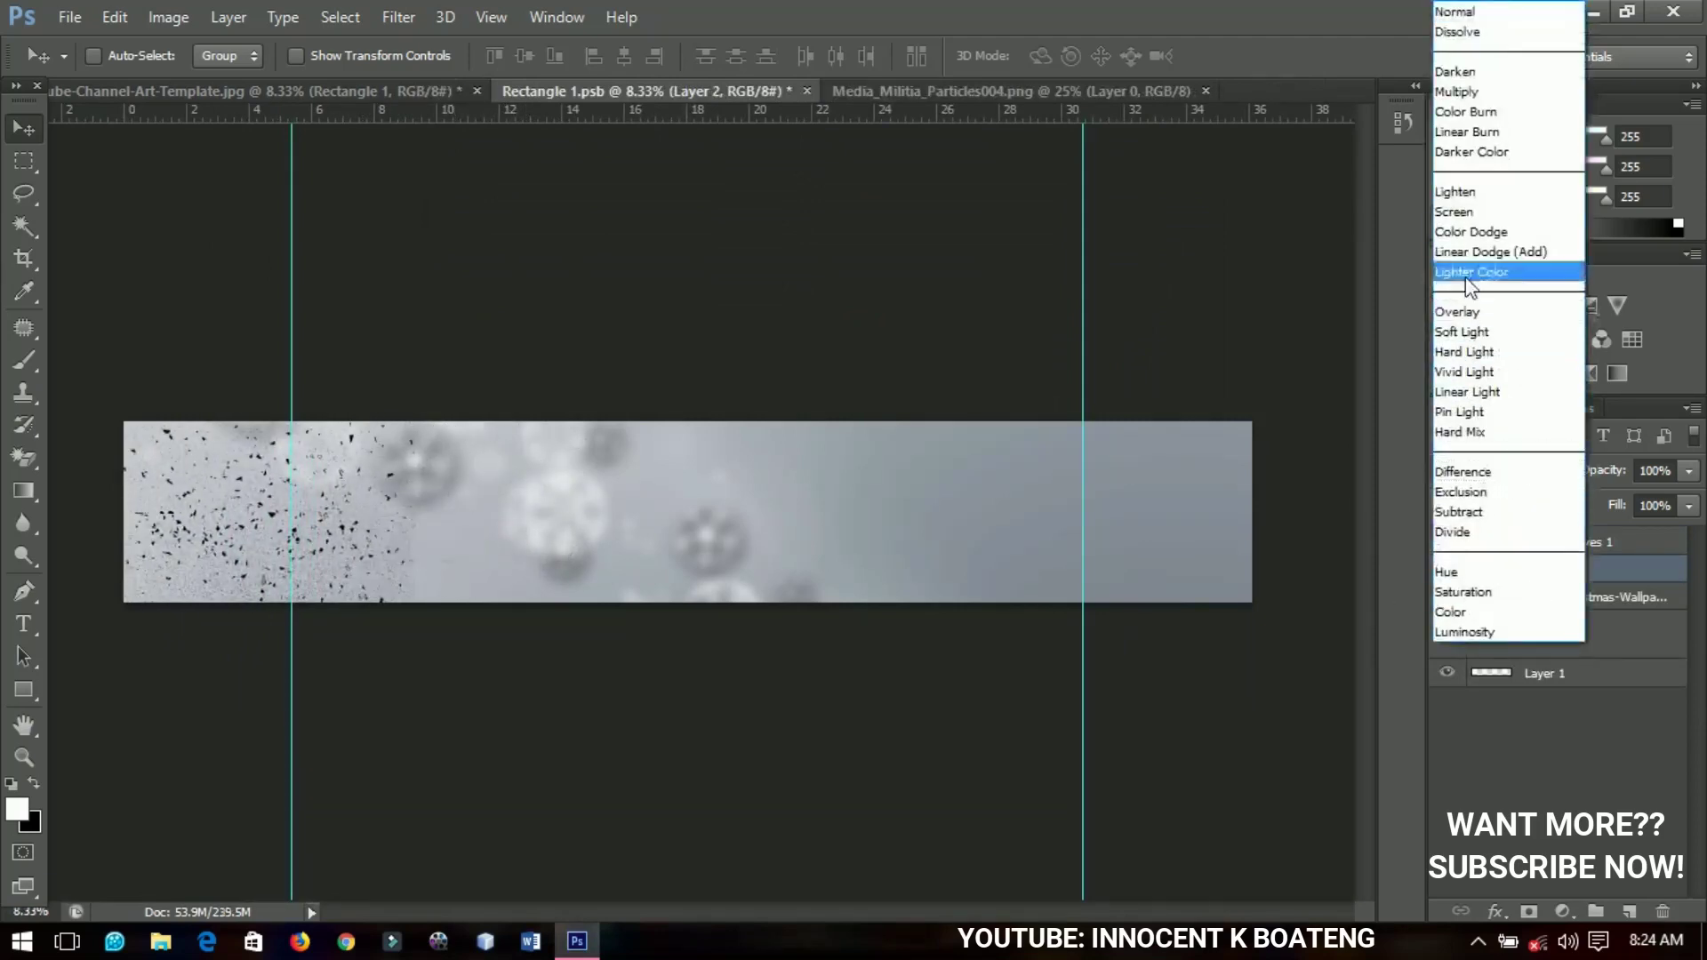
pyautogui.click(1465, 211)
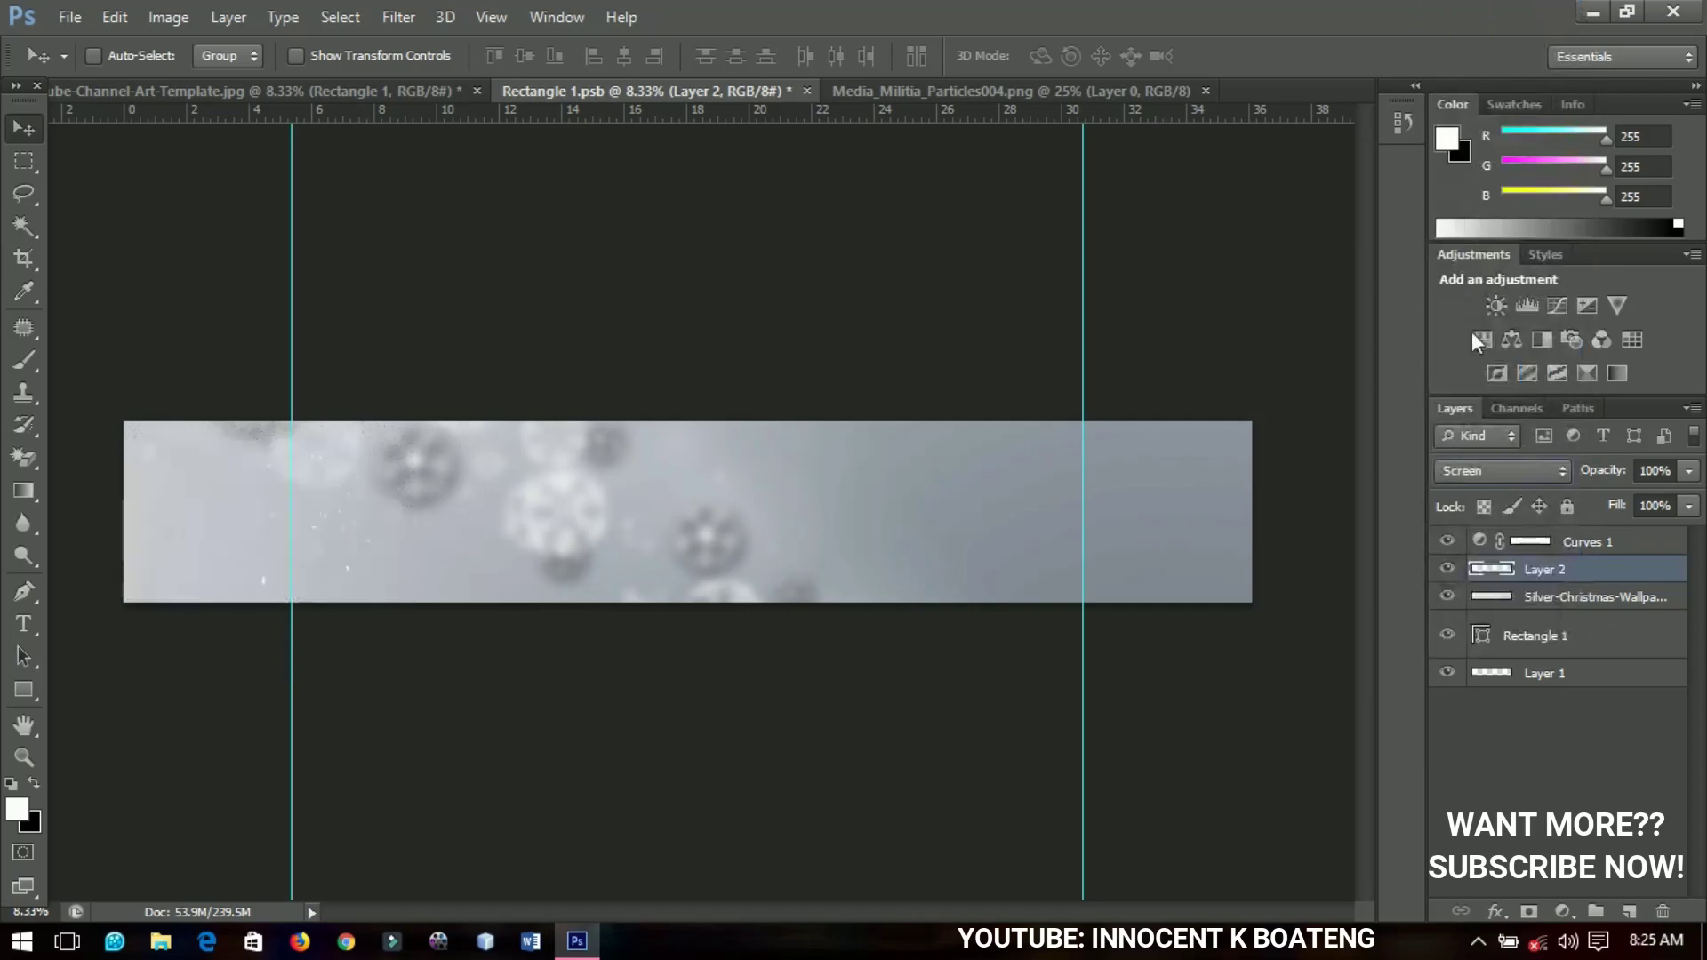
# Apply a white (ffffff) Color Overlay to the particle layer, Layer 2, and rasterize its layer style.
pyautogui.rightClick(1554, 574)
pyautogui.click(1139, 155)
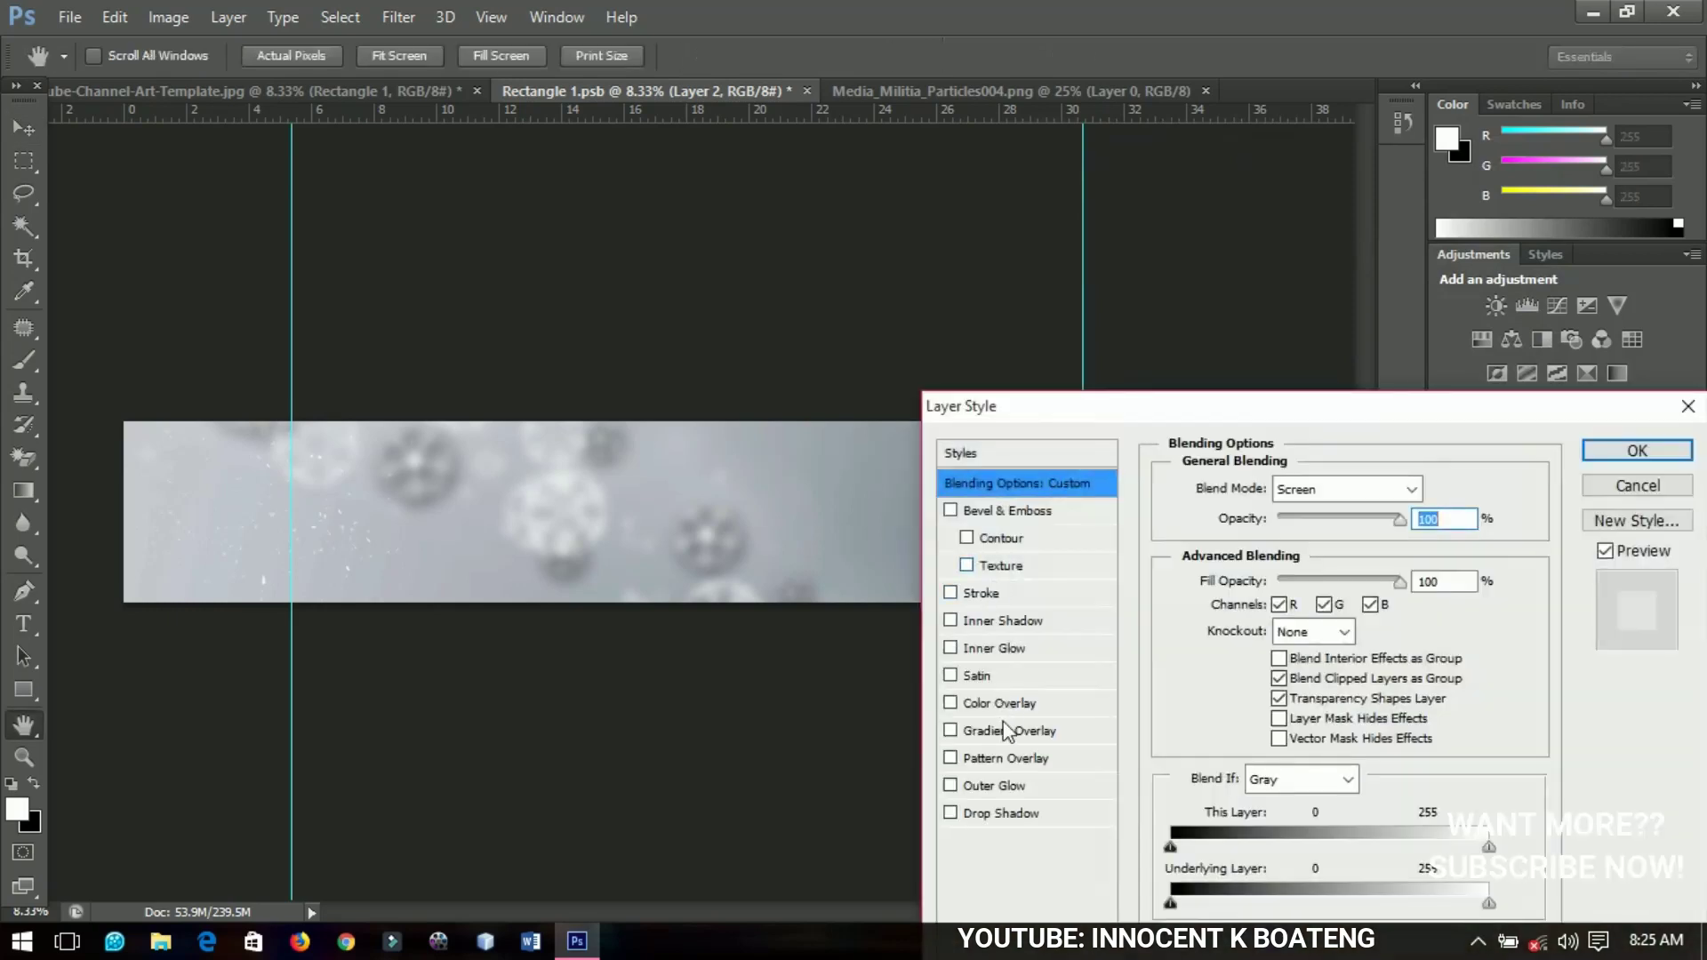
pyautogui.click(1000, 704)
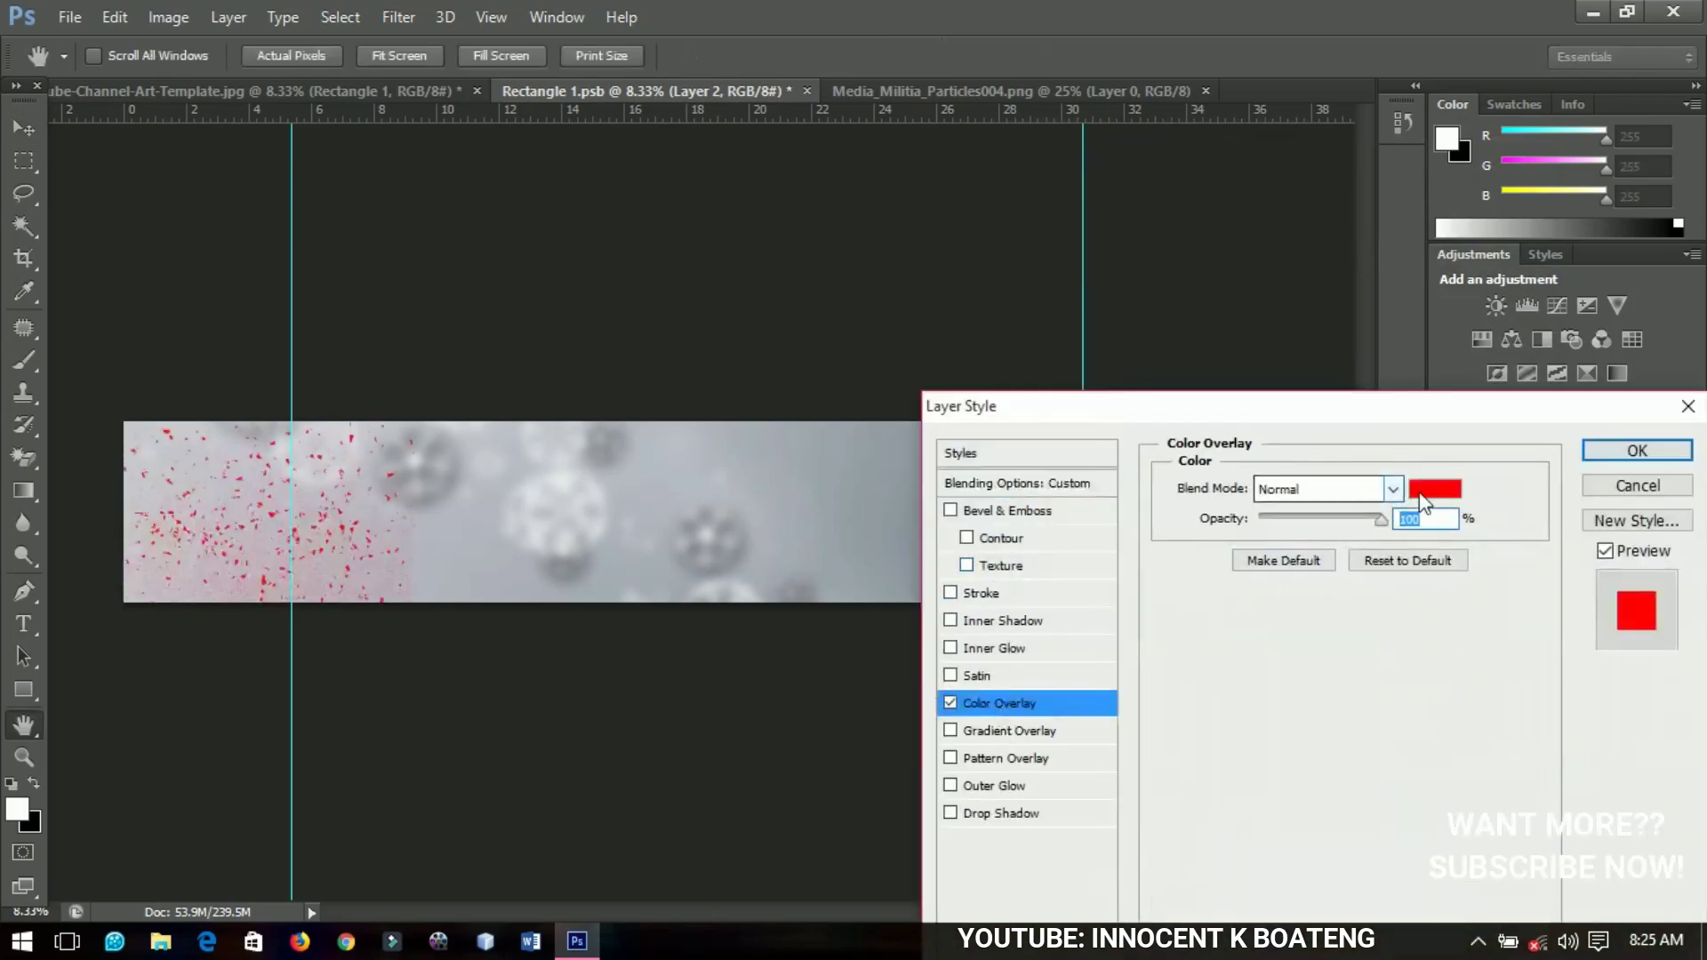
pyautogui.click(1436, 488)
pyautogui.moveTo(1293, 510); pyautogui.dragTo(948, 164)
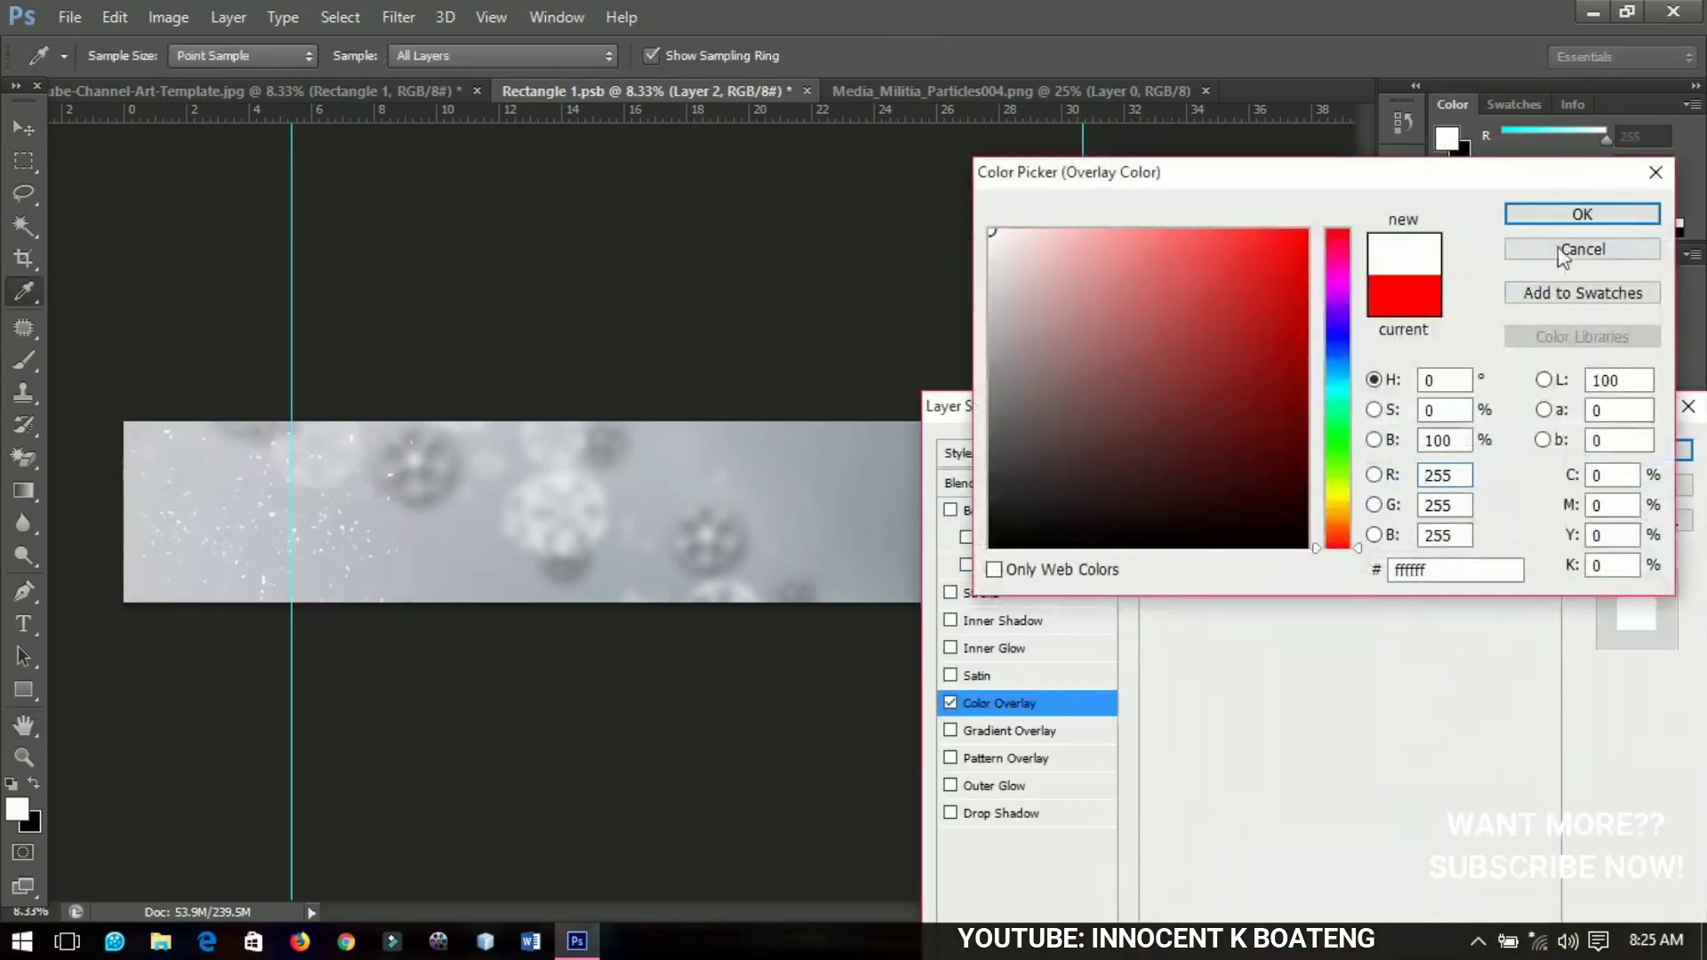
pyautogui.click(1572, 218)
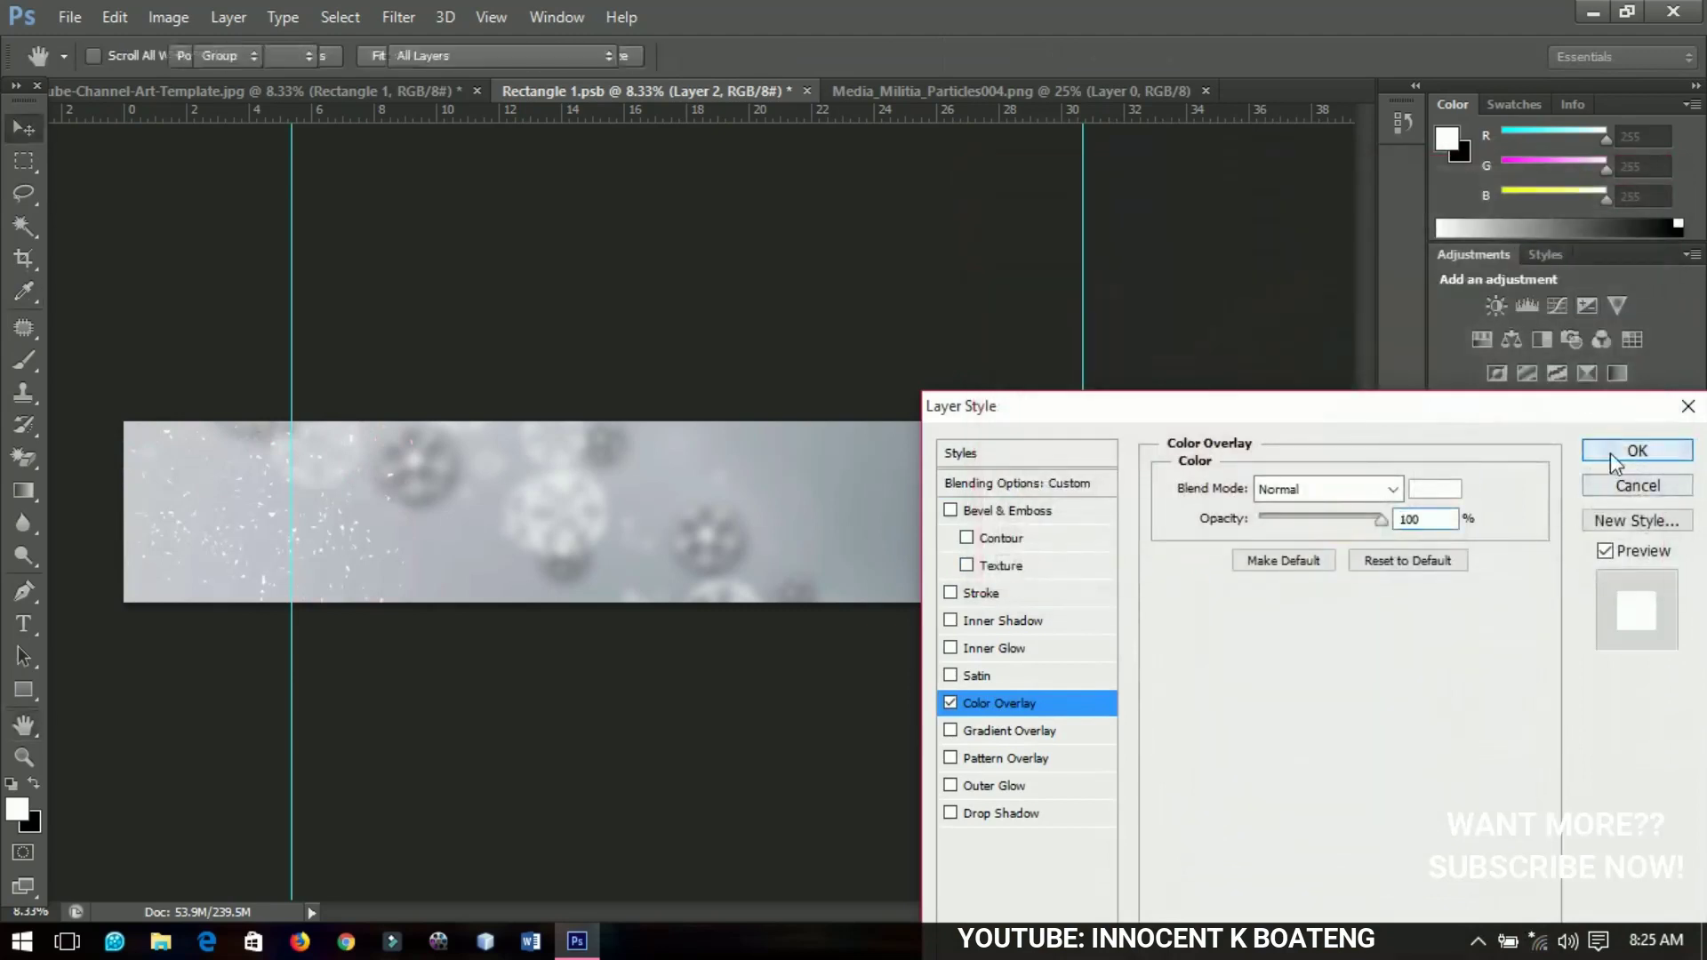
pyautogui.click(1610, 451)
pyautogui.rightClick(1567, 569)
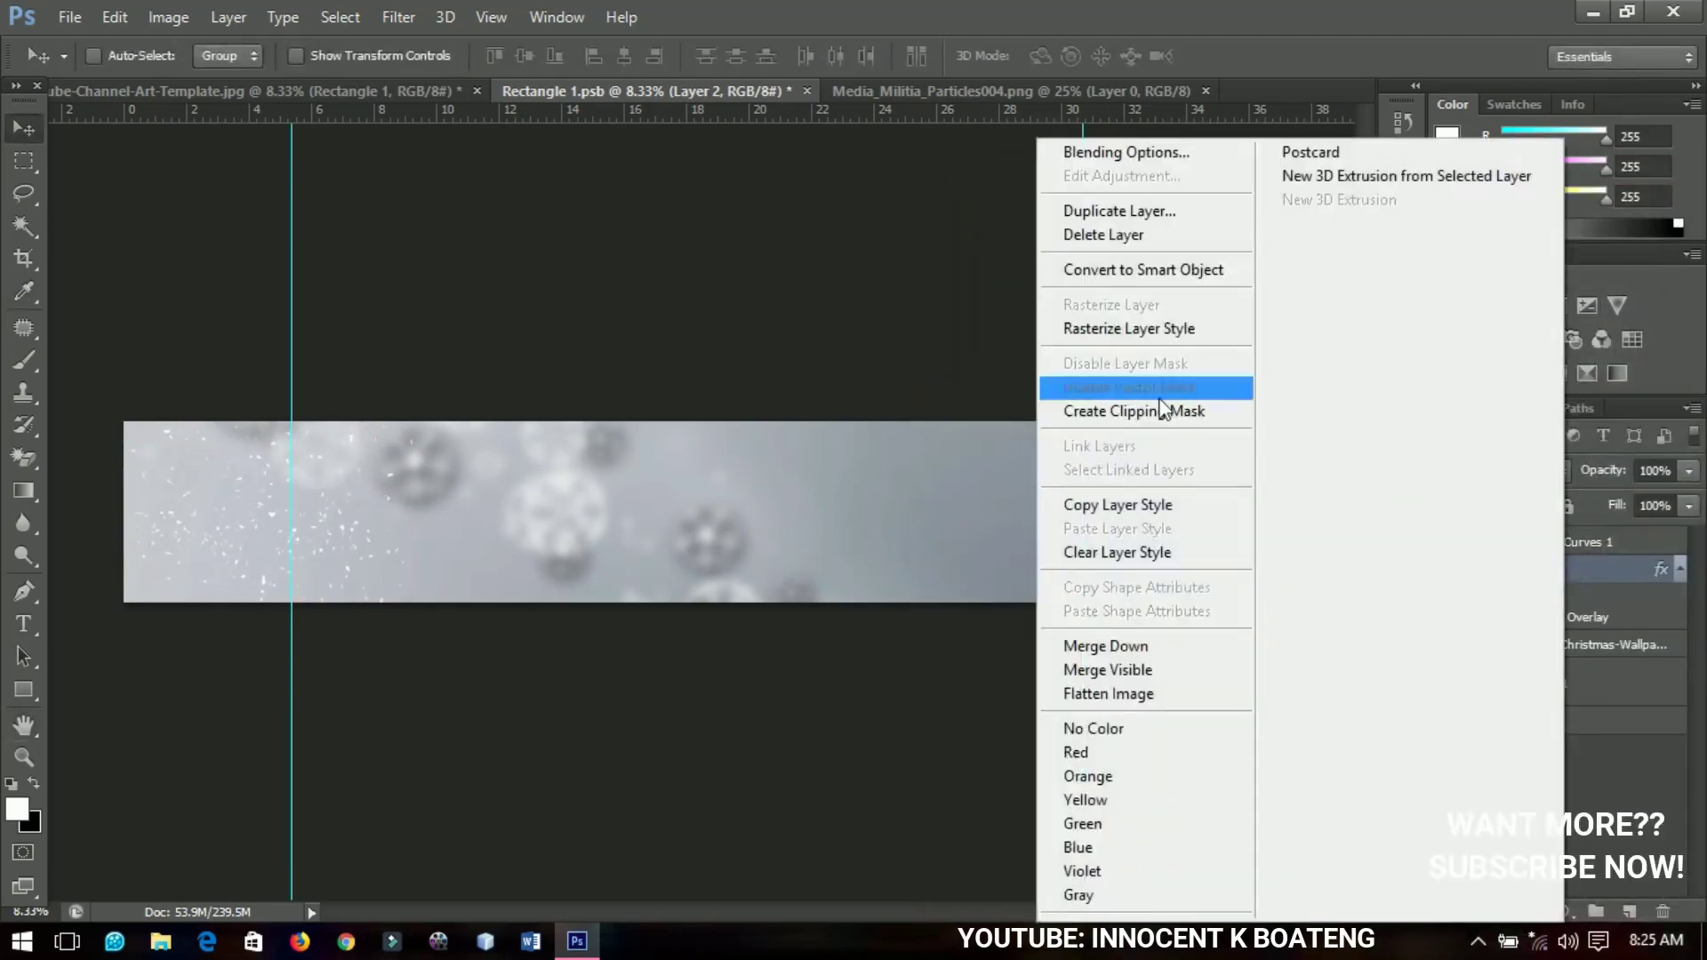
pyautogui.click(1112, 328)
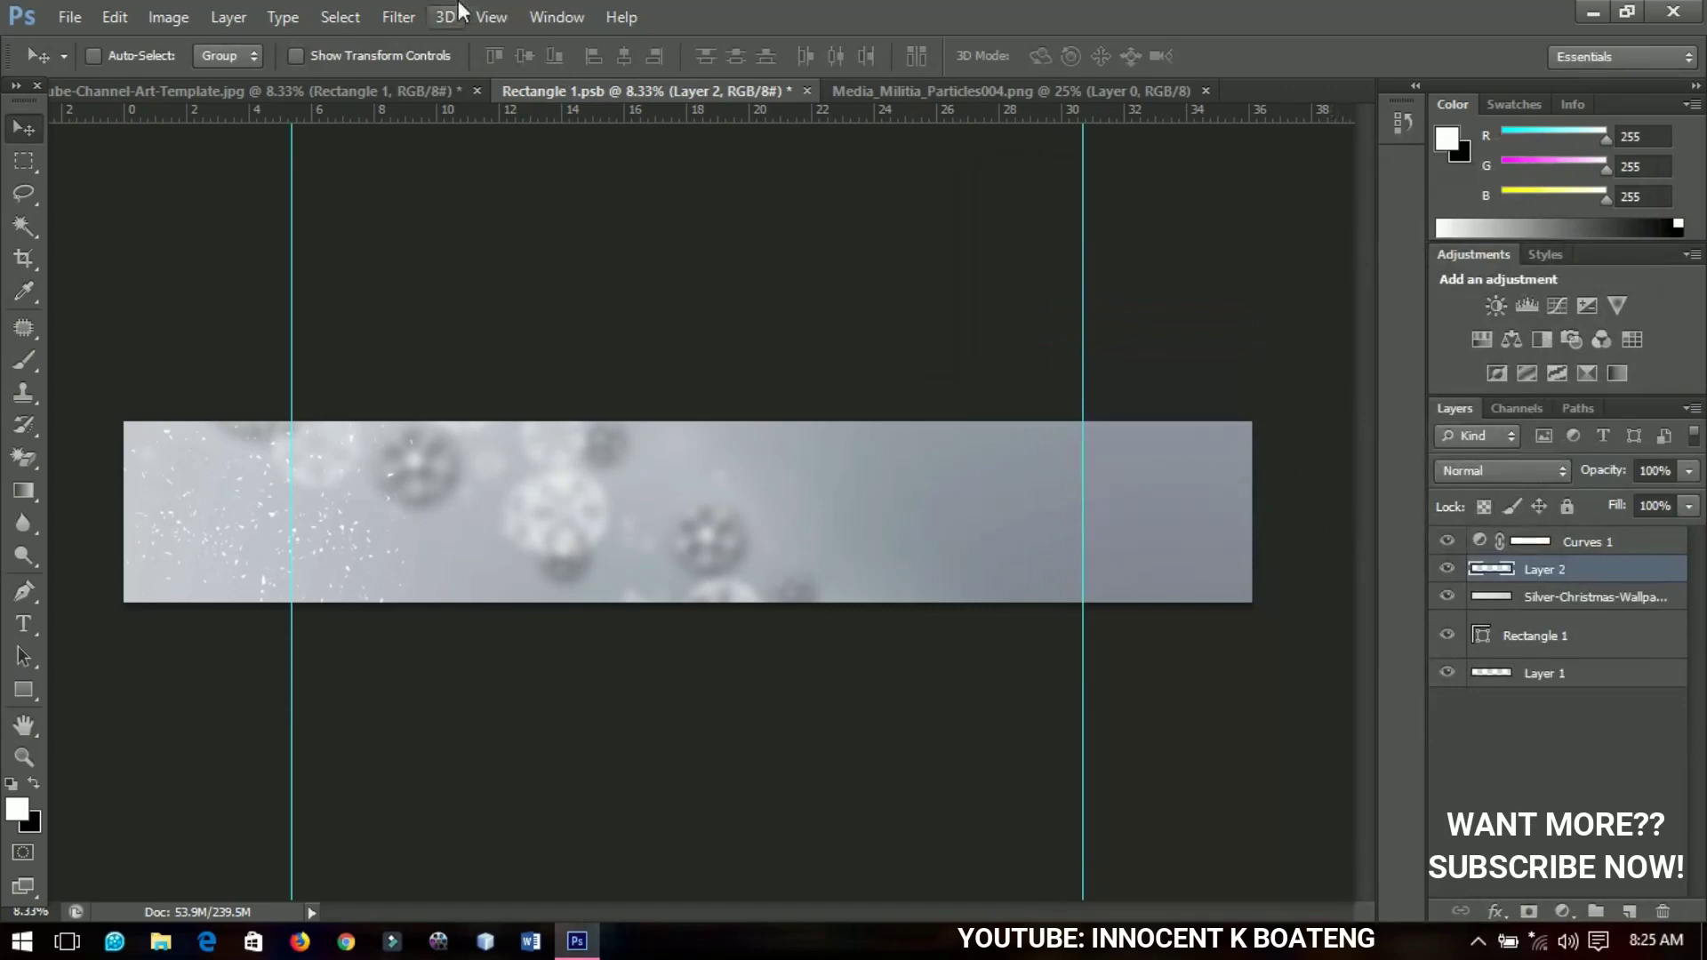
# Apply a Gaussian Blur with a 20.9-pixel radius to the particle layer and place a duplicate of it at the banner's right end.
pyautogui.click(385, 26)
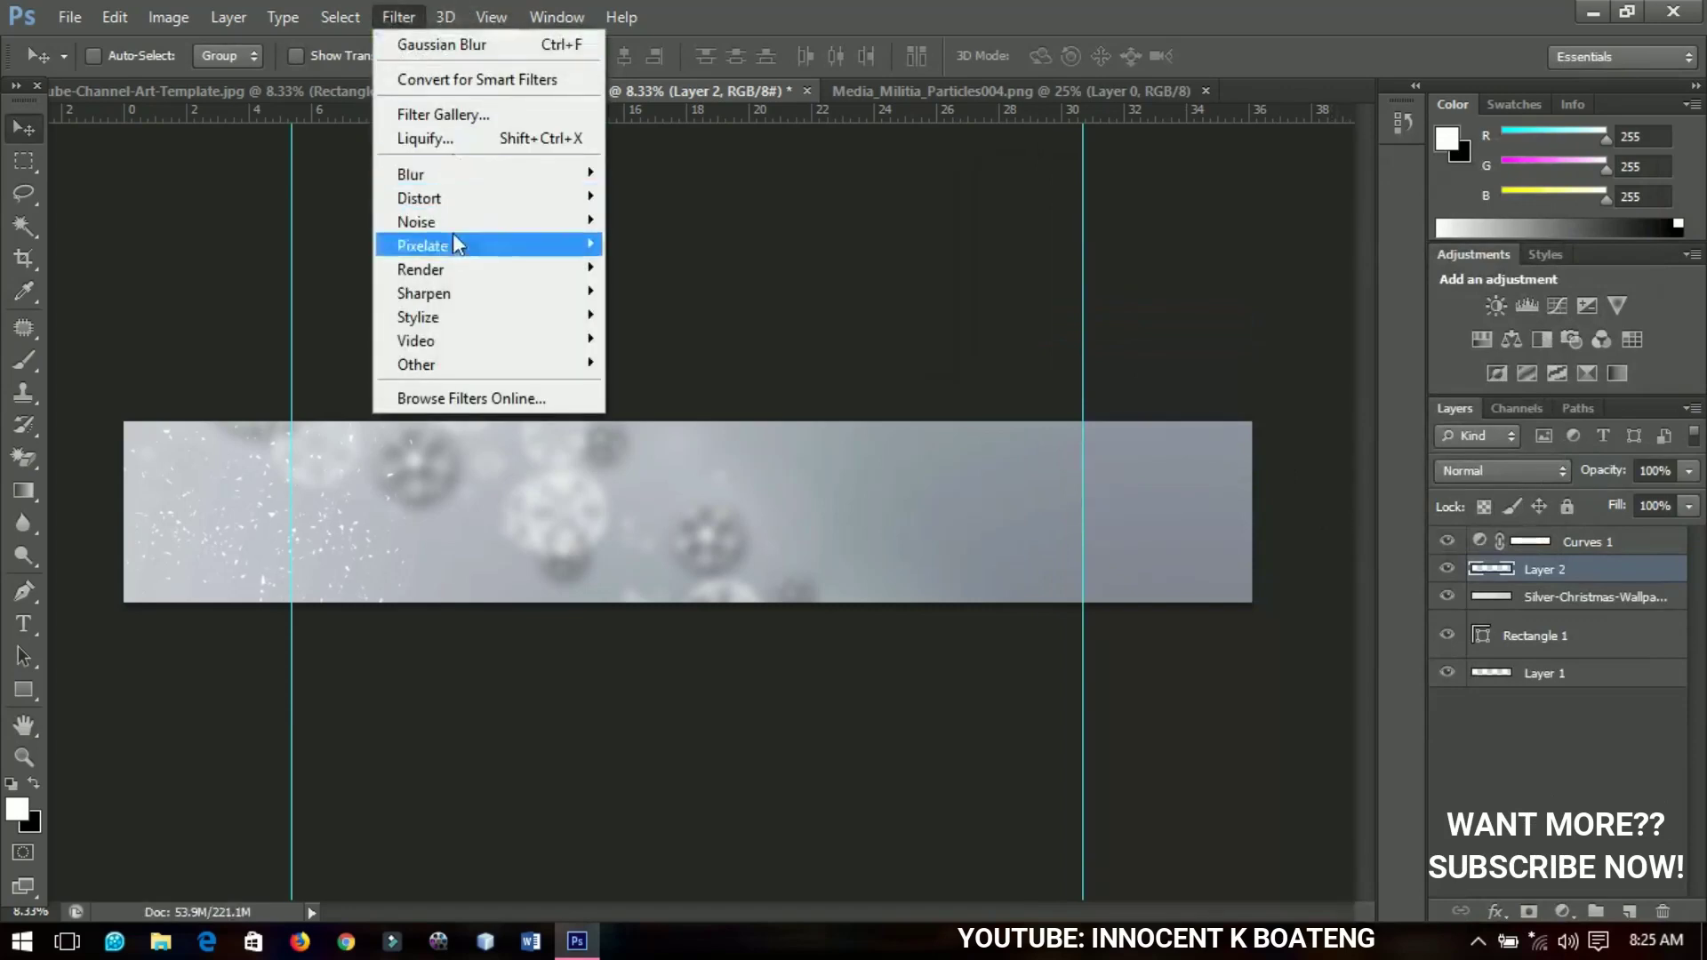
pyautogui.moveTo(549, 180)
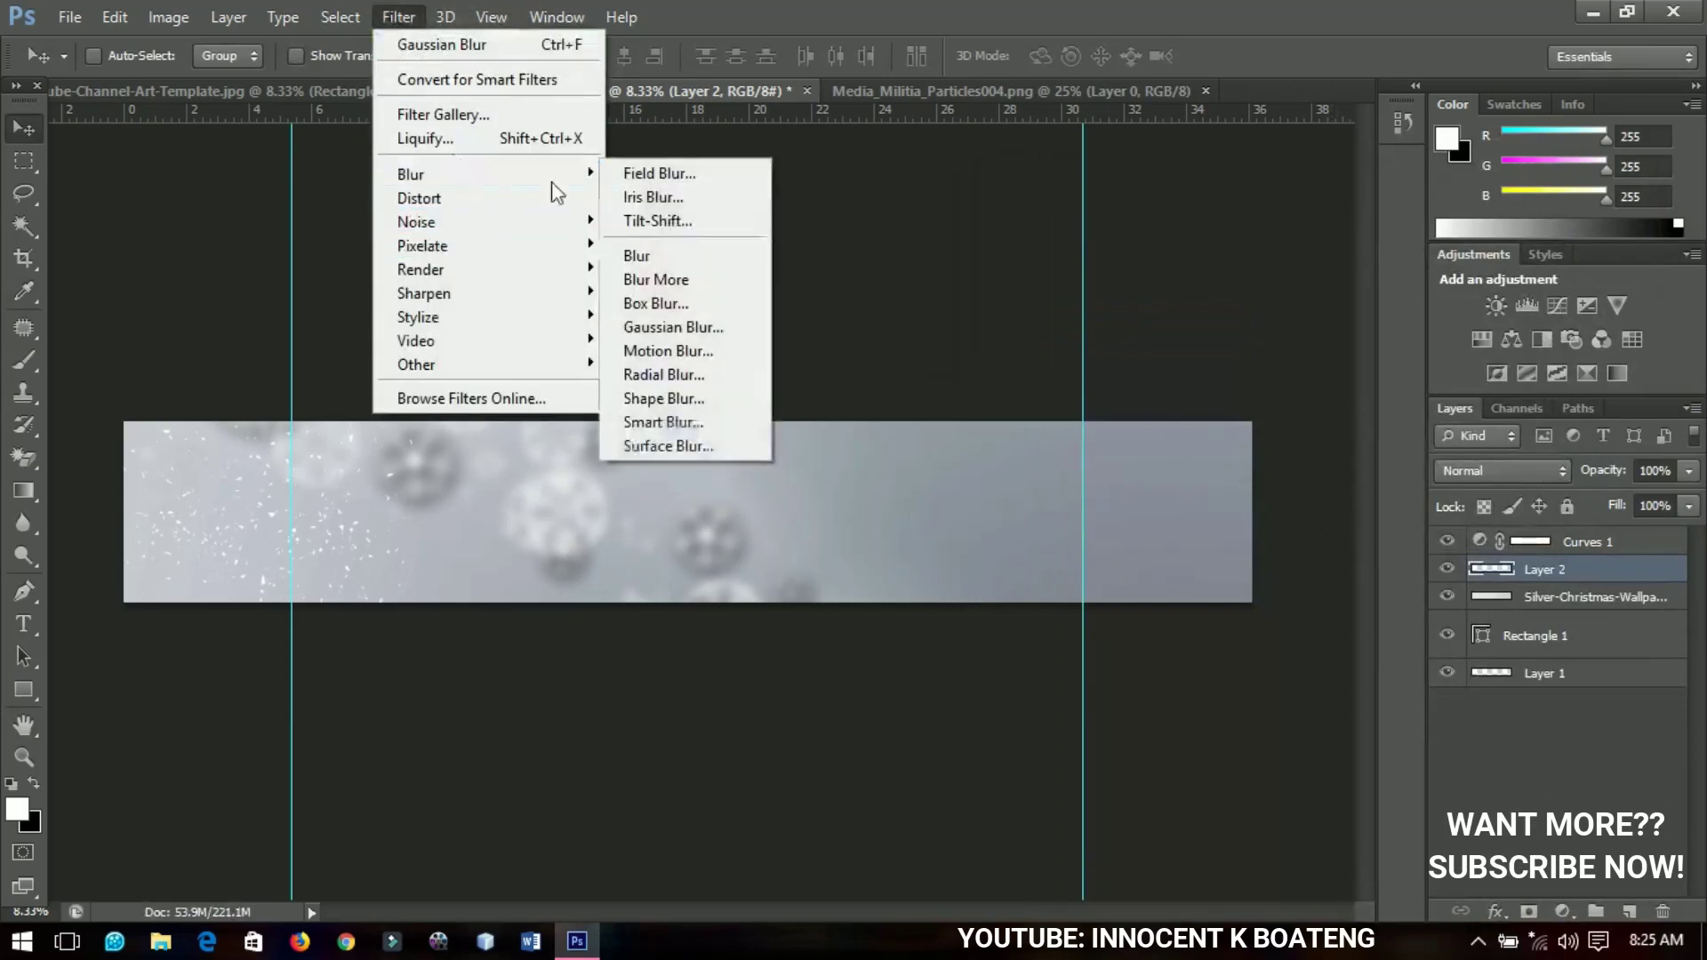
pyautogui.click(680, 329)
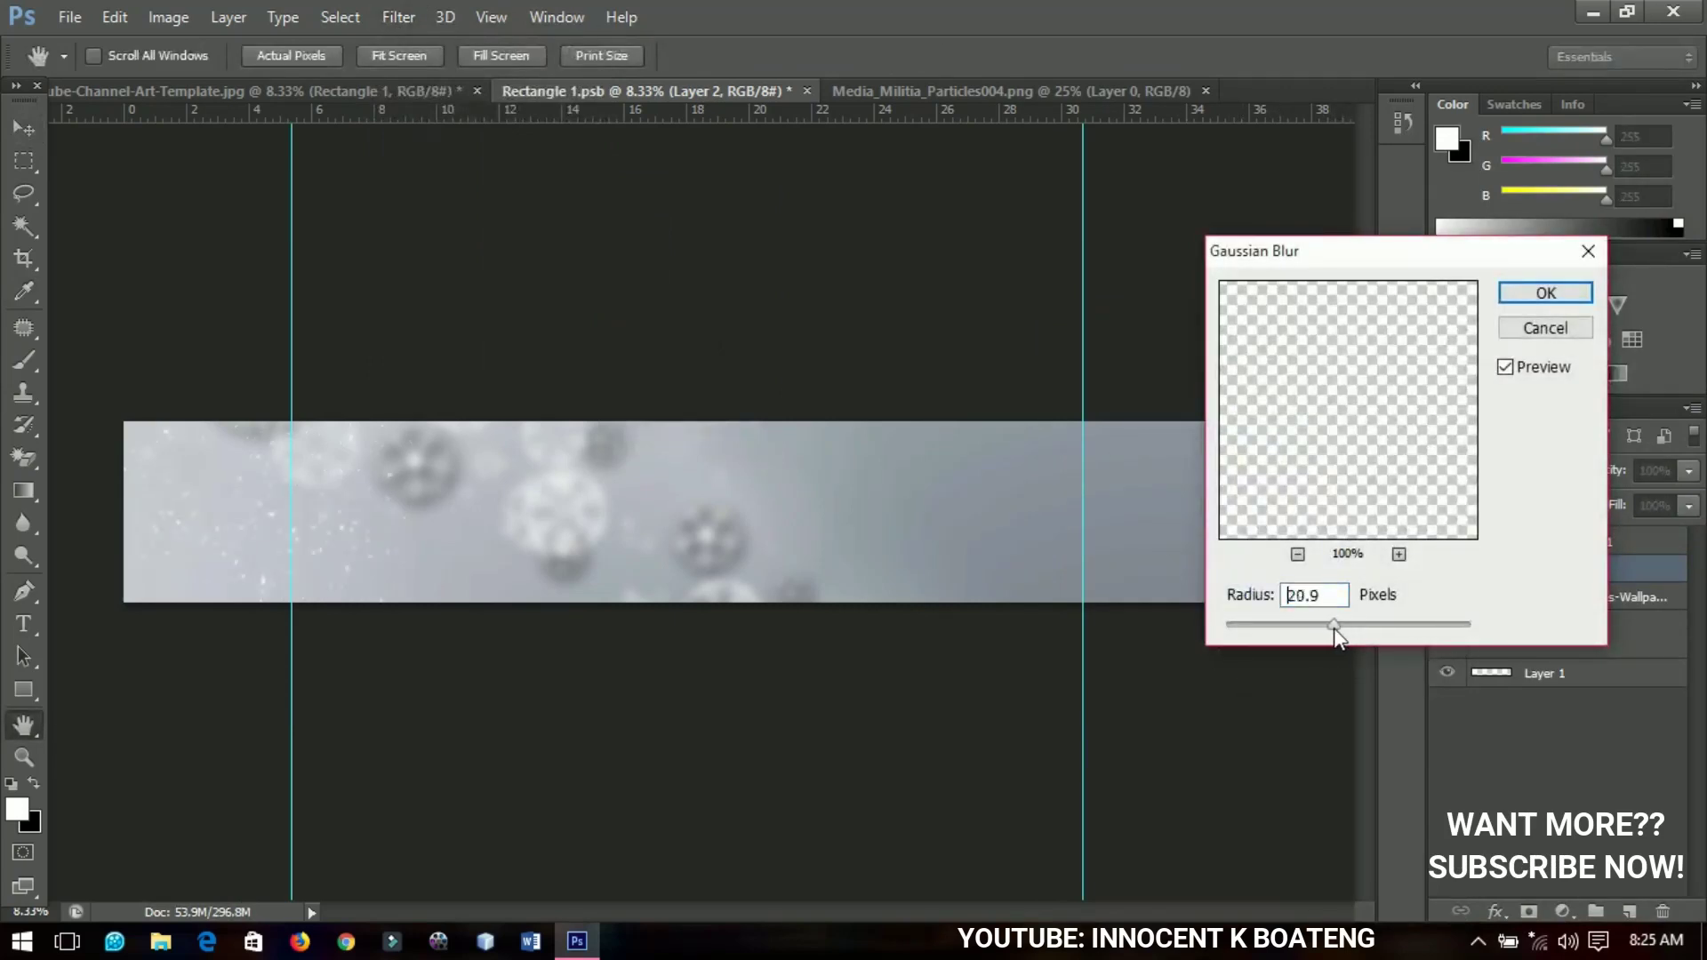
pyautogui.click(1538, 294)
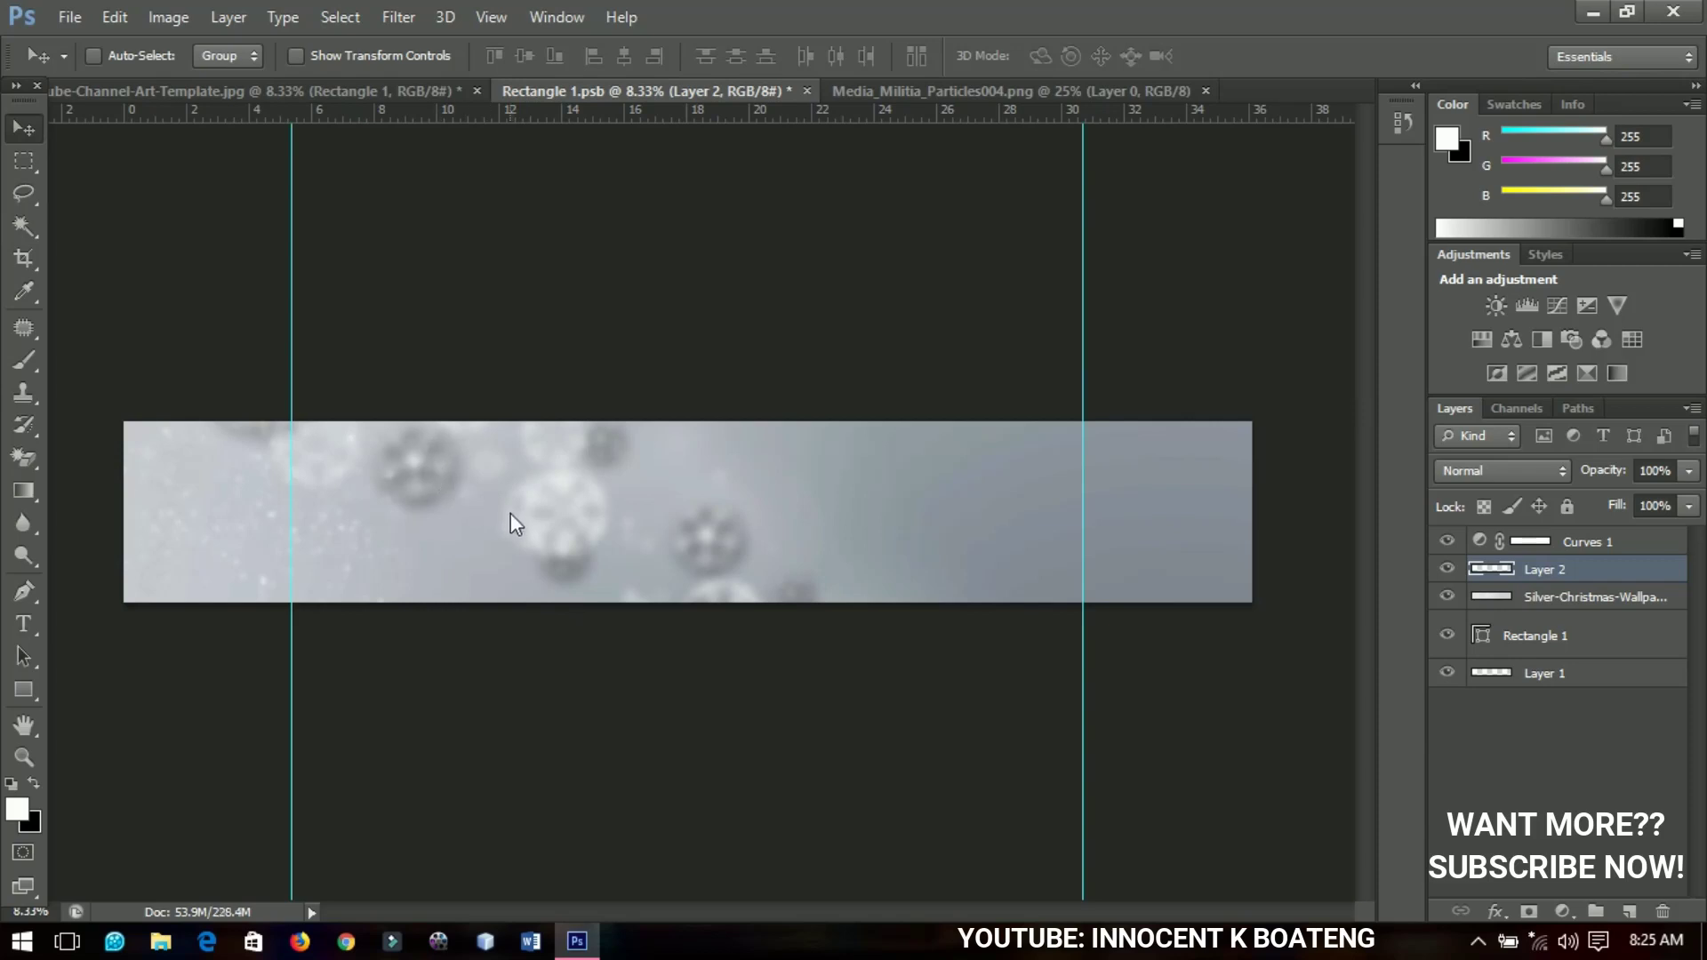
pyautogui.hotkey('ctrl', 'j')
pyautogui.moveTo(405, 536); pyautogui.dragTo(1174, 566)
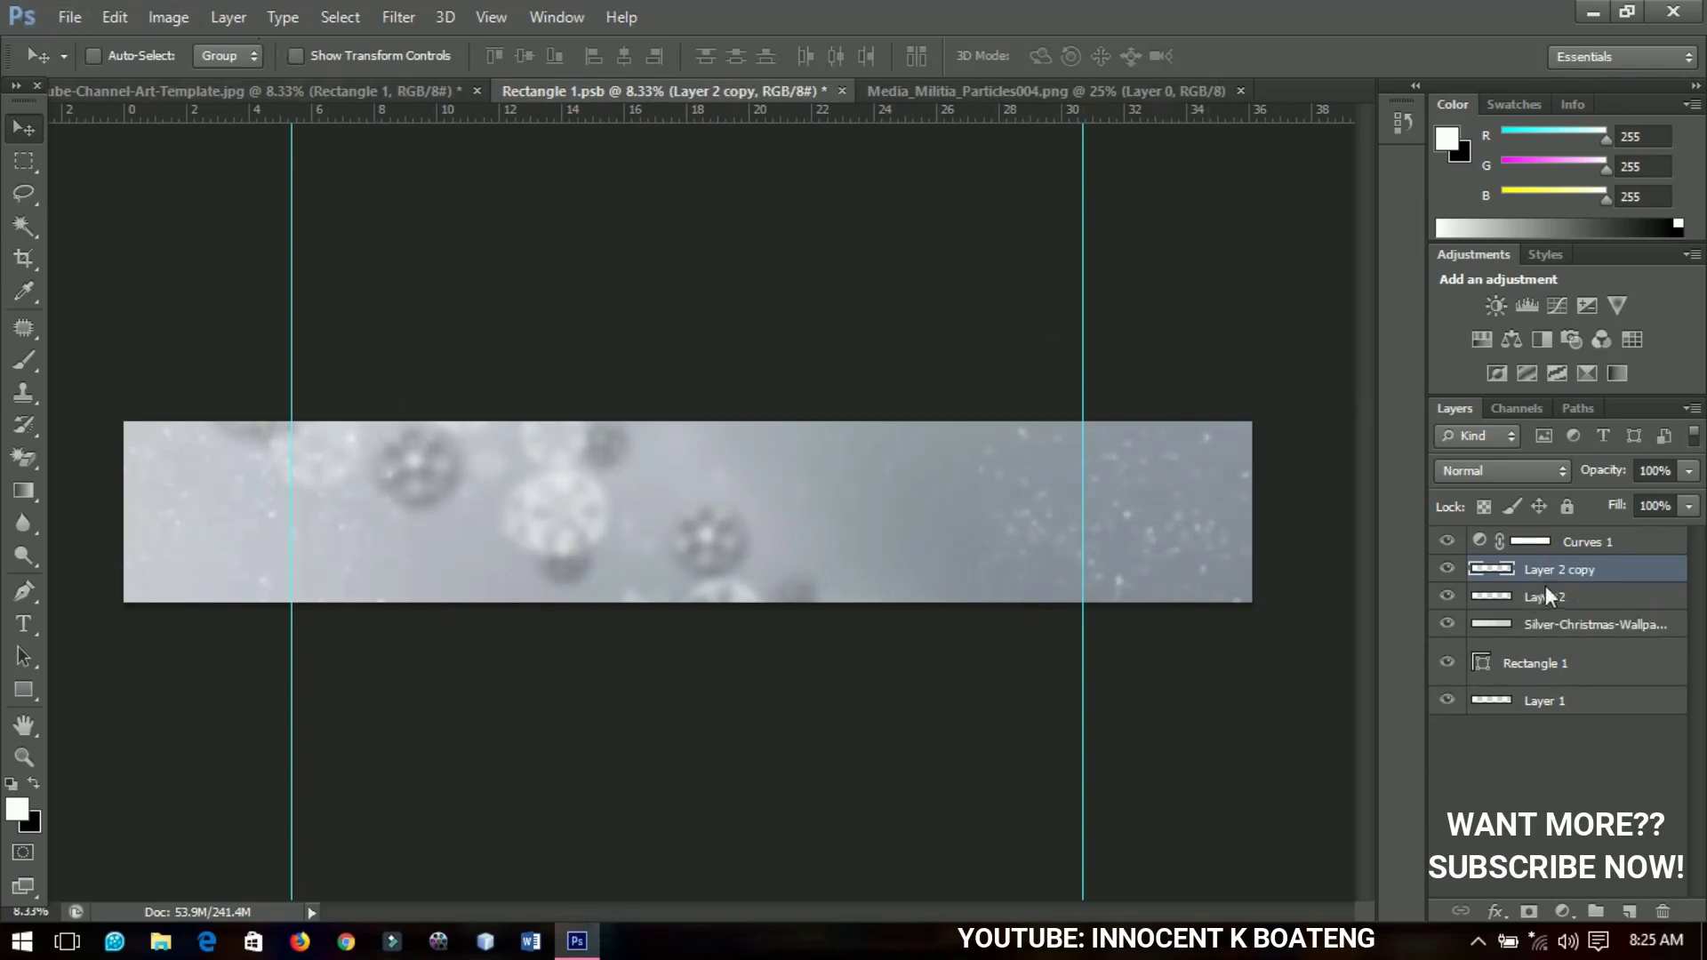
# Open the 00351342 portrait PNG from the YTC folder and bring it into the Rectangle 1 banner as a layer above Curves 1.
pyautogui.click(1600, 546)
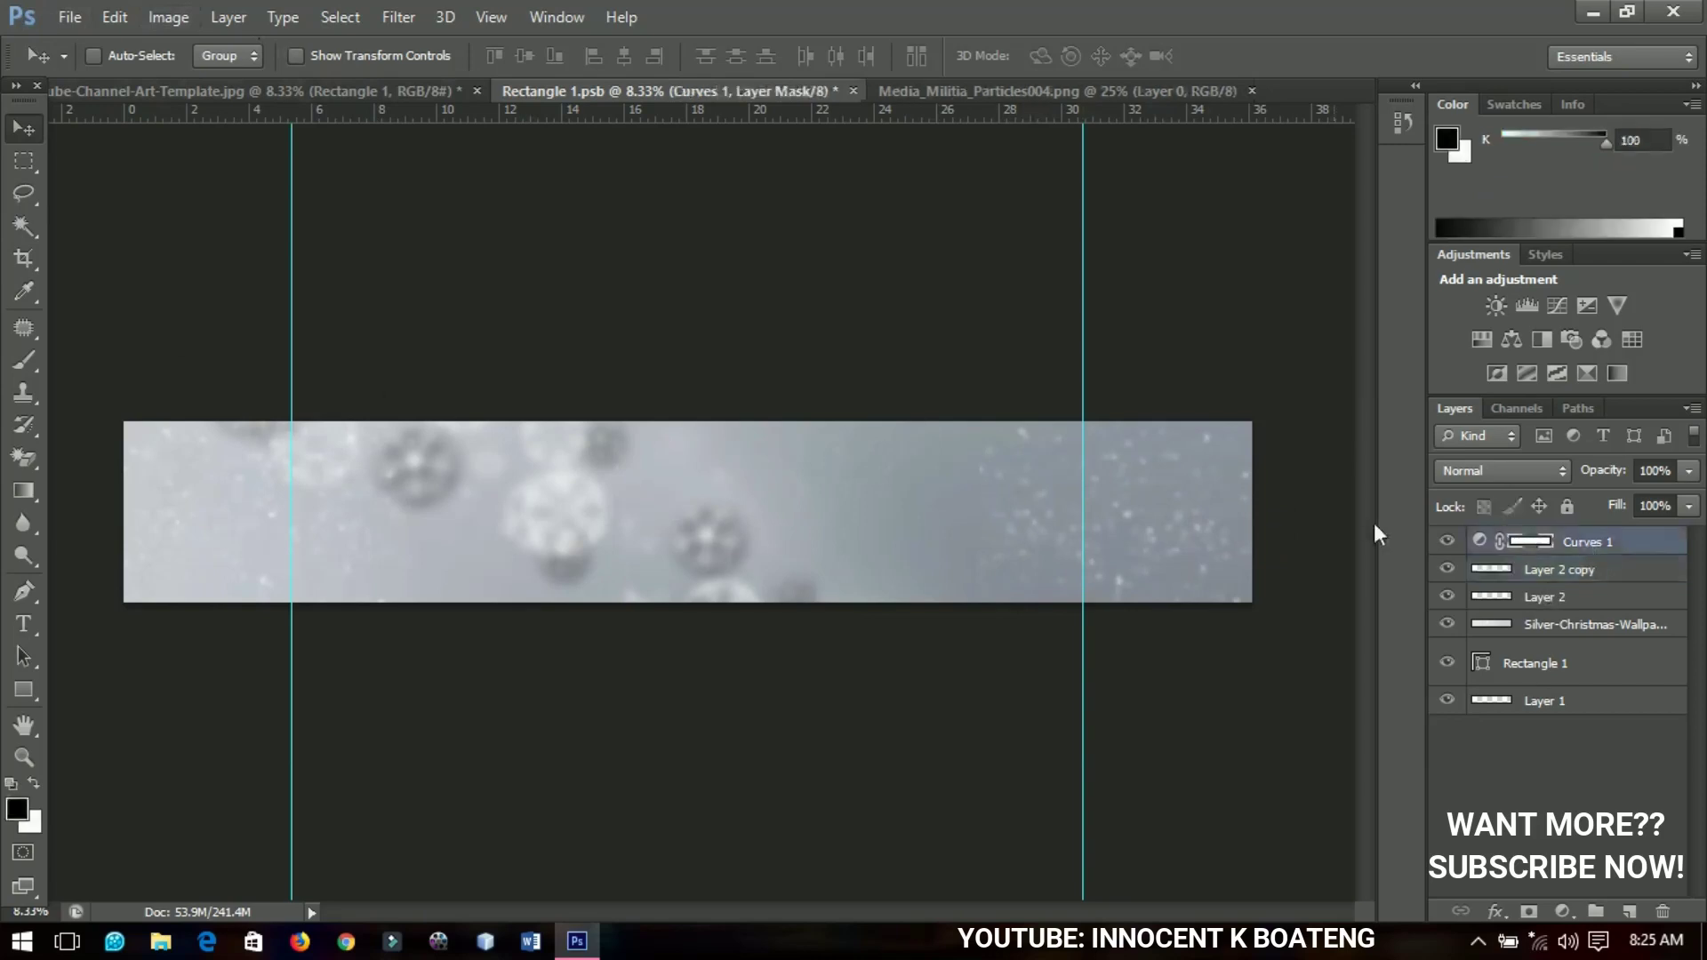
pyautogui.click(54, 18)
pyautogui.click(159, 71)
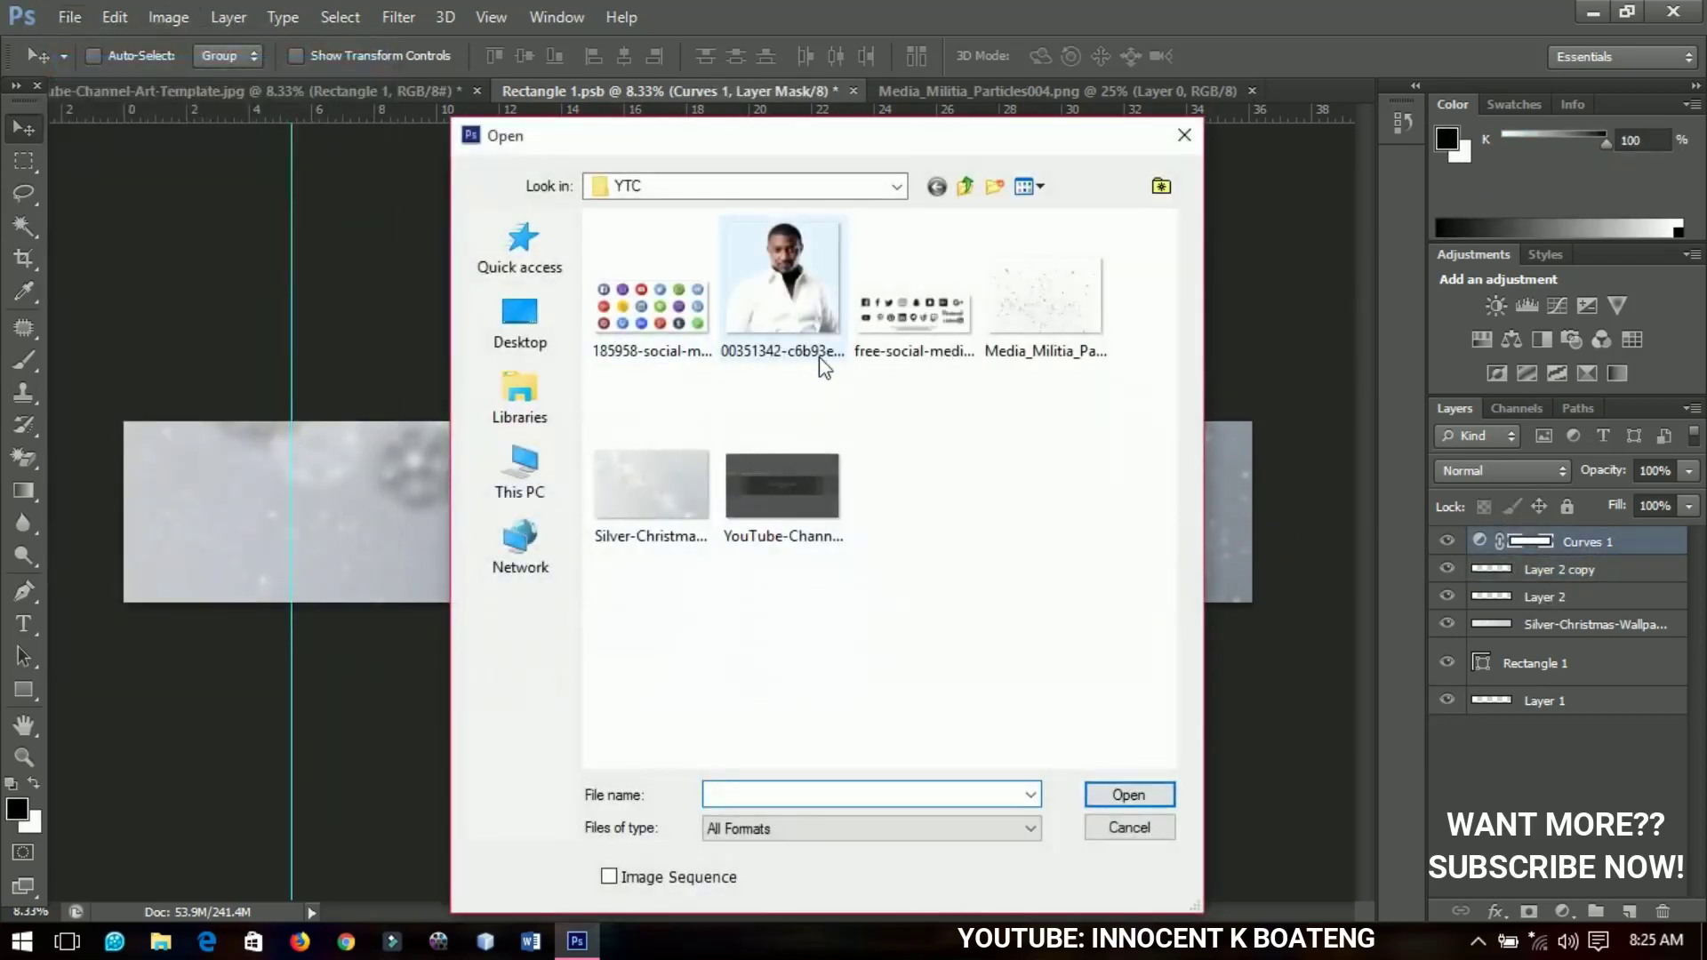
pyautogui.click(788, 338)
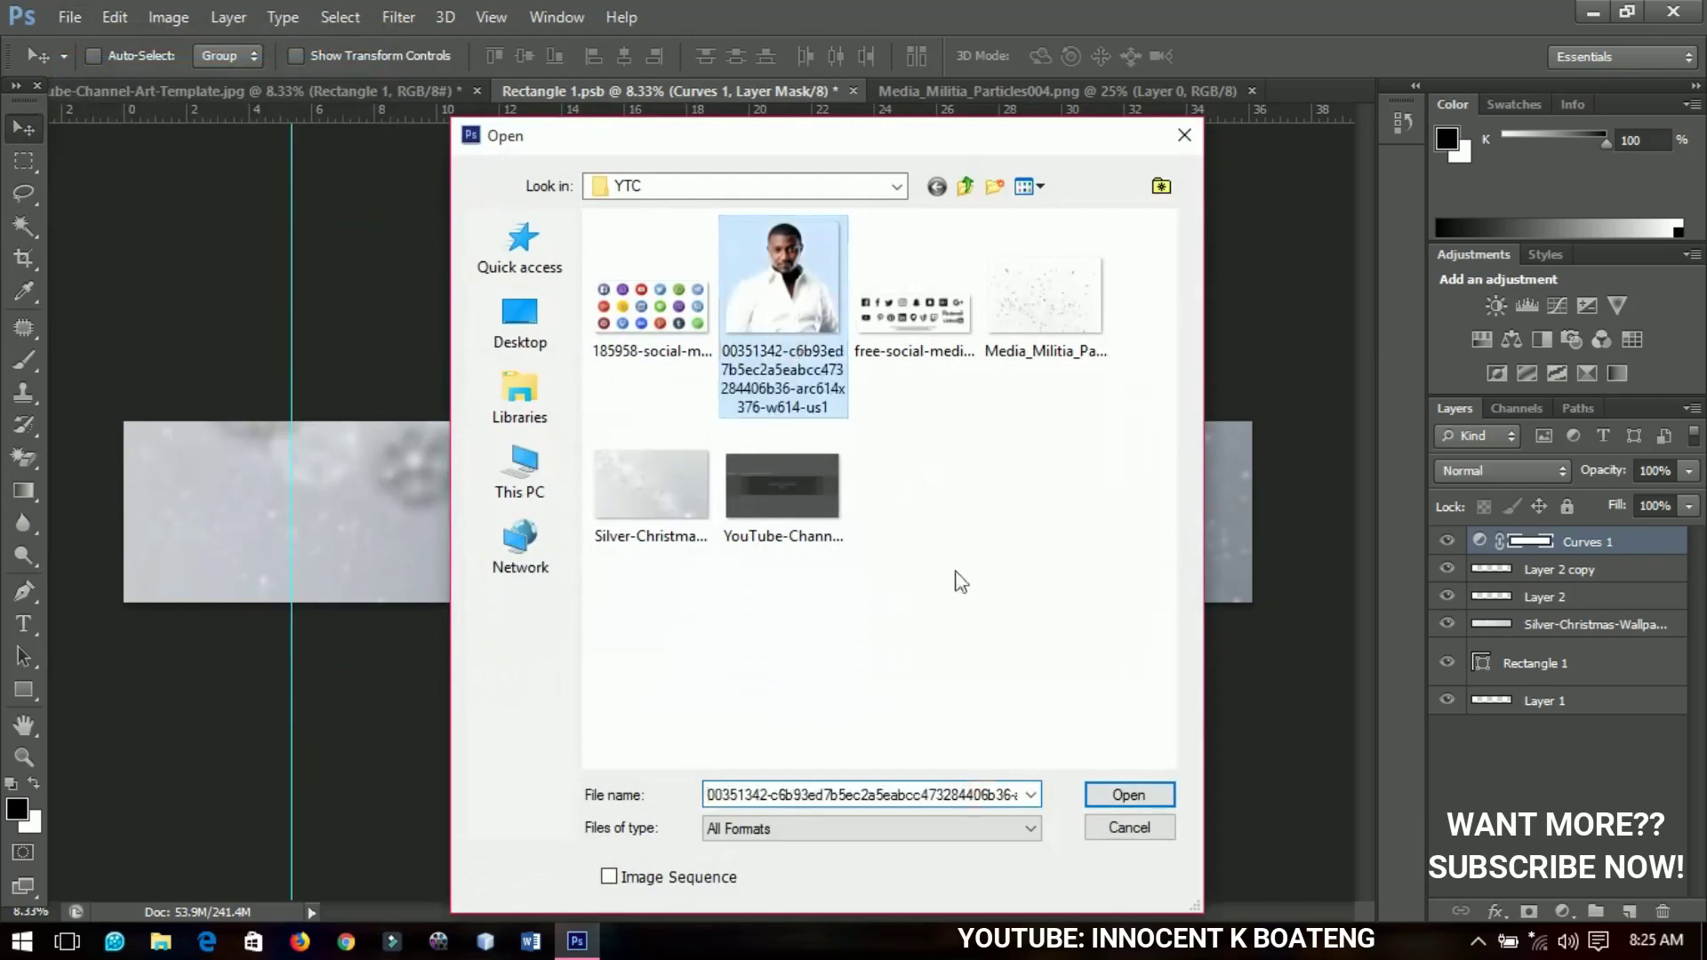
pyautogui.click(1126, 795)
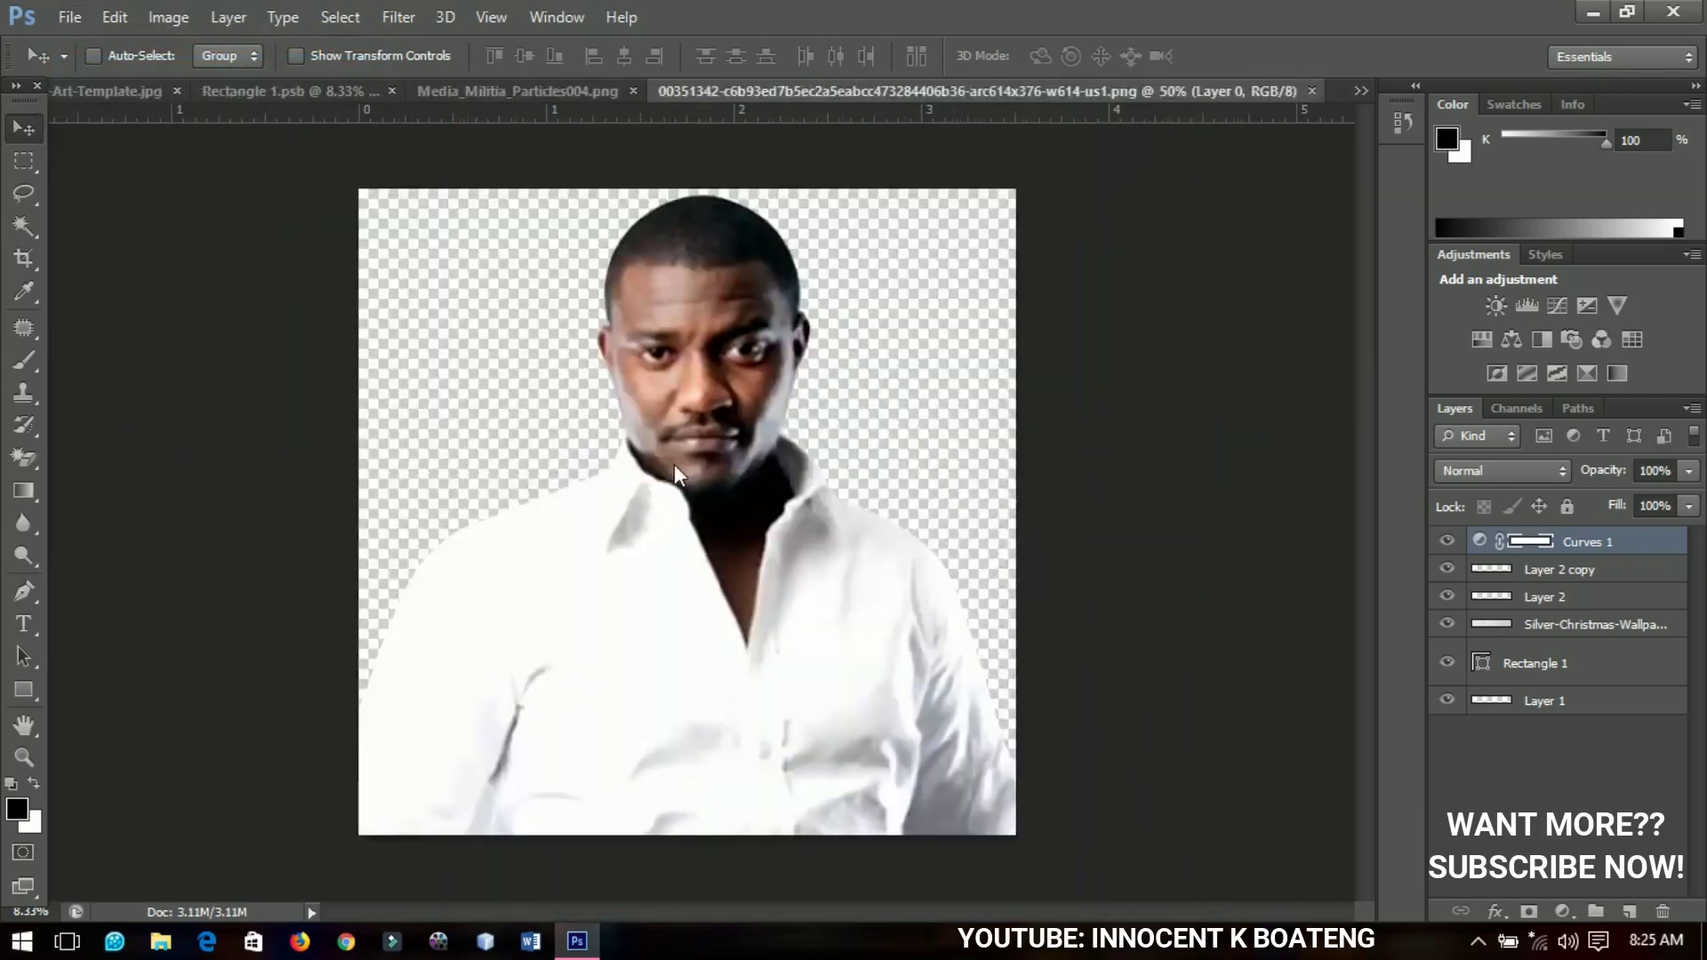
pyautogui.moveTo(684, 483); pyautogui.dragTo(468, 77)
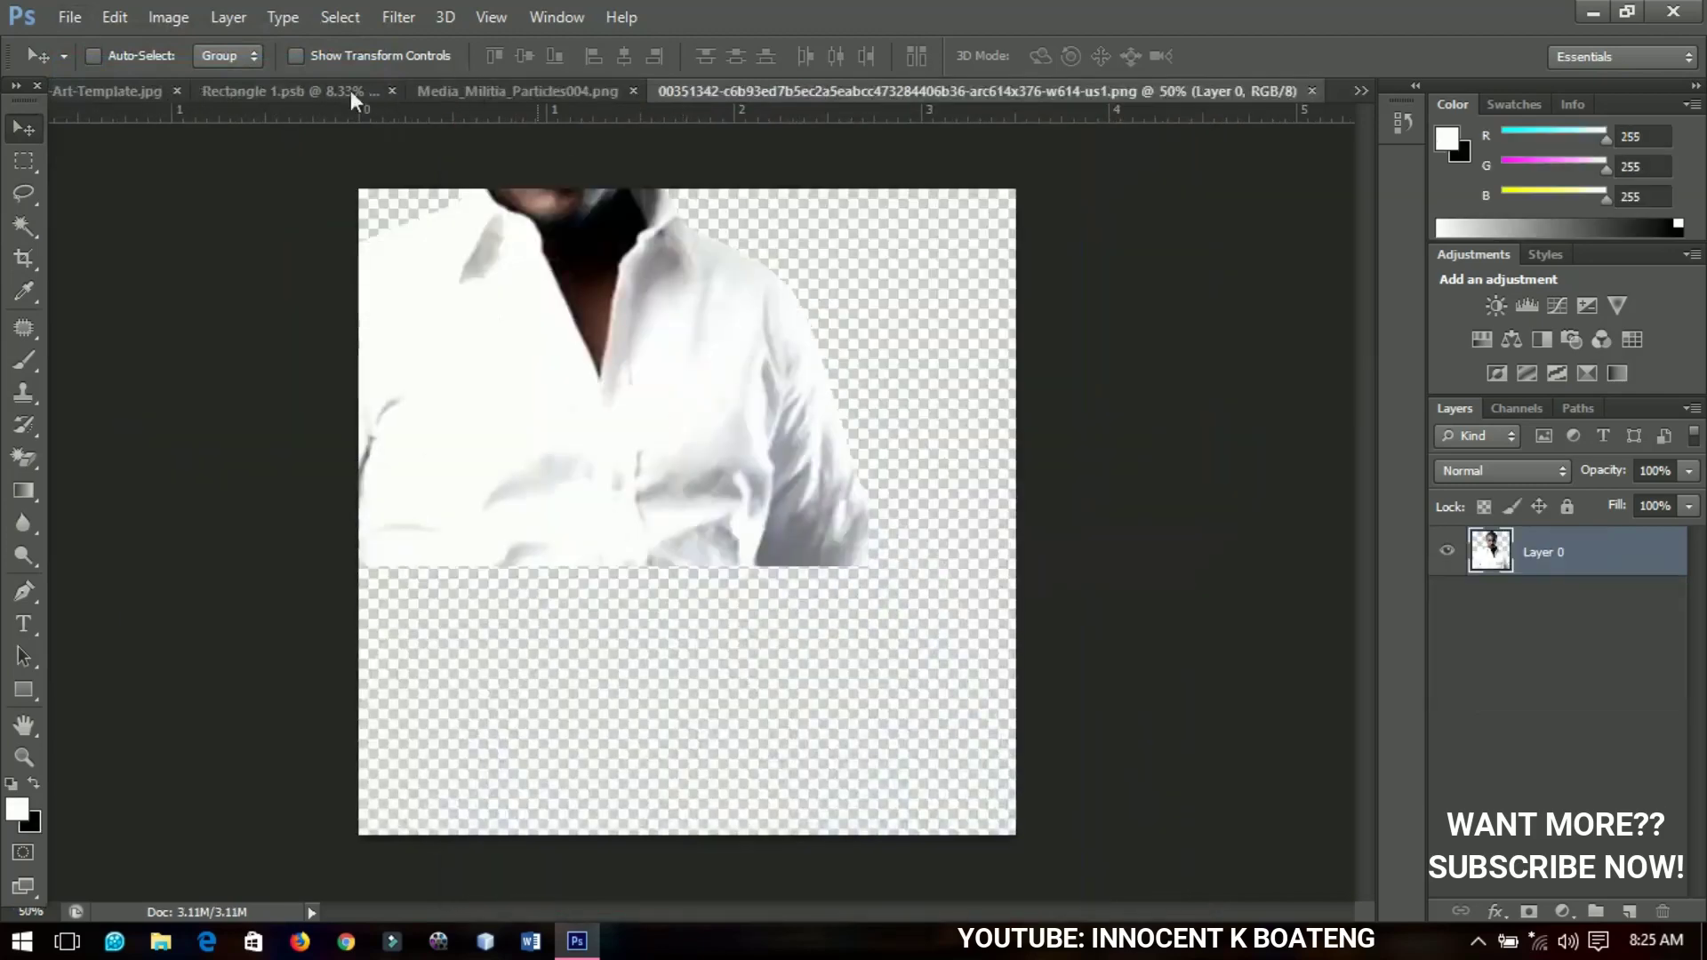
pyautogui.moveTo(280, 89); pyautogui.dragTo(605, 528)
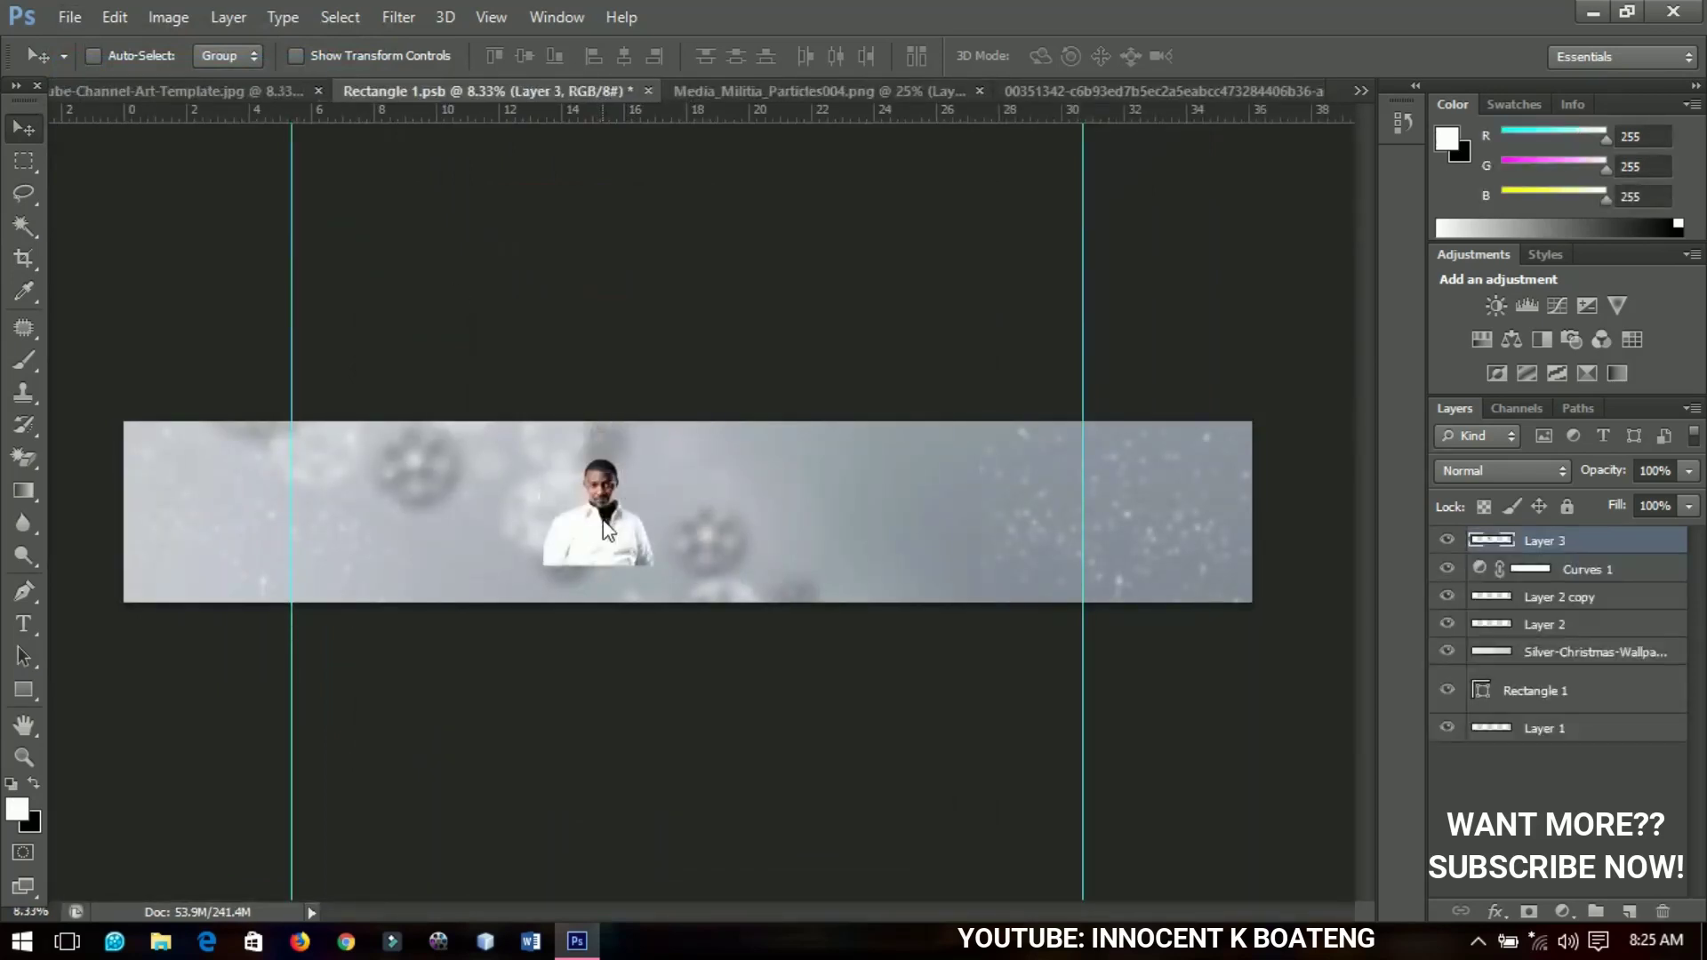
# Scale the portrait proportionally from its center to about 168%, spanning the banner's full height.
pyautogui.press('z')
pyautogui.click(605, 530)
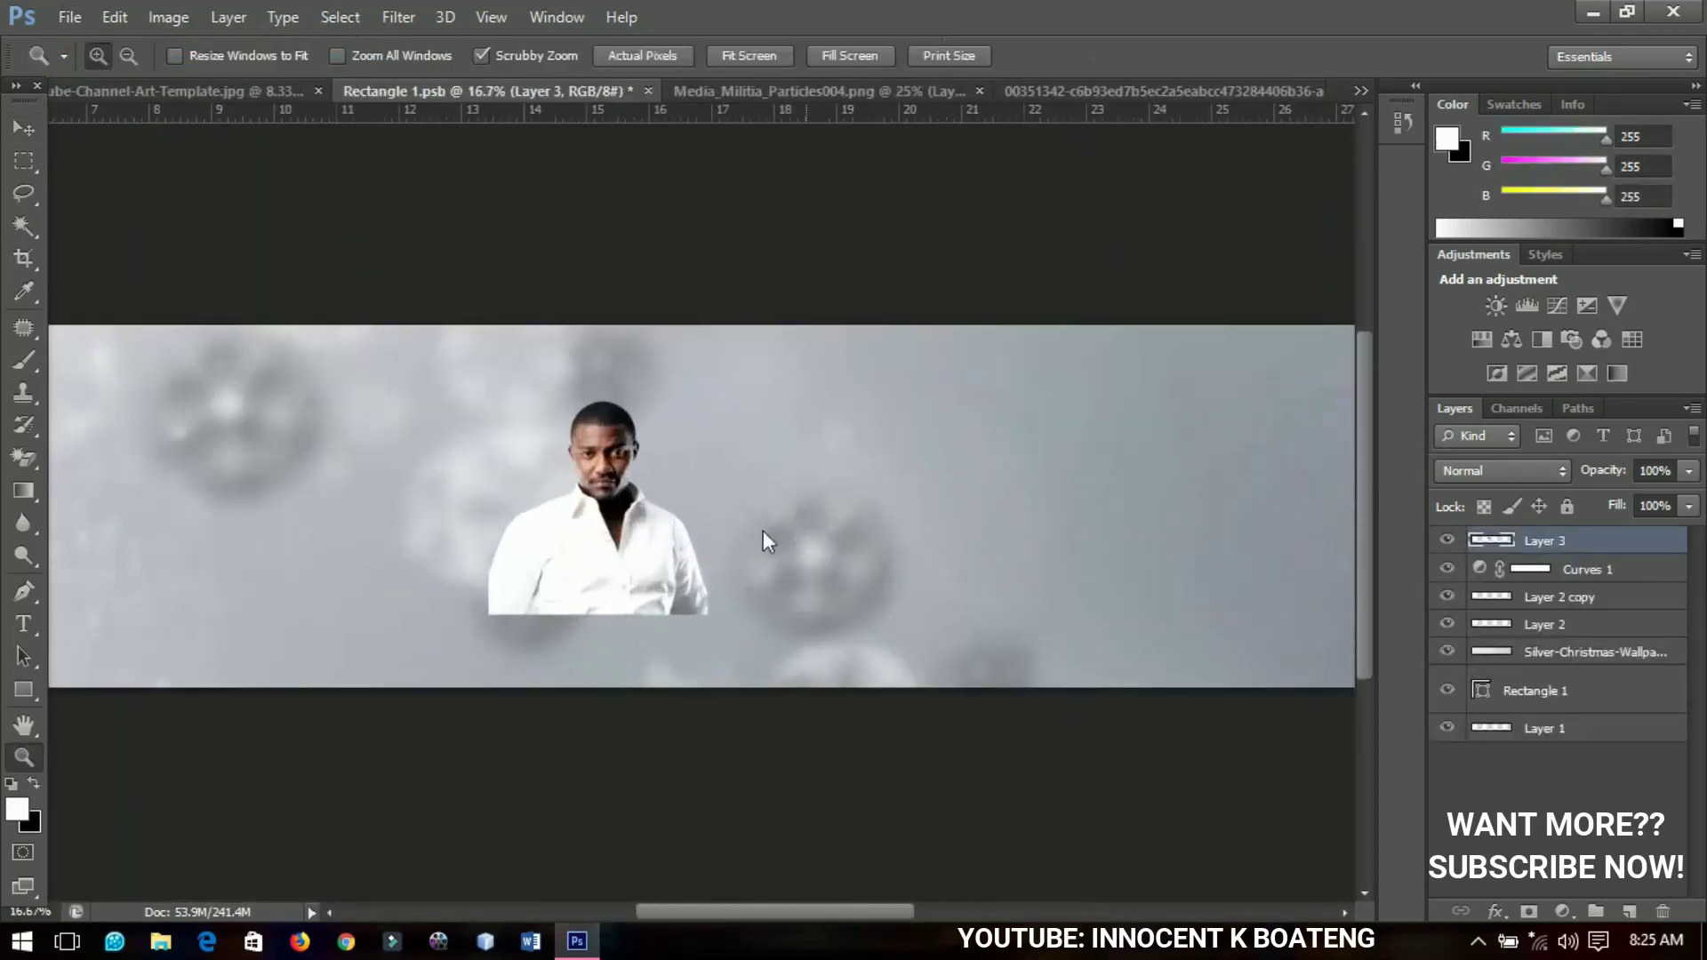
pyautogui.moveTo(763, 530); pyautogui.dragTo(981, 533)
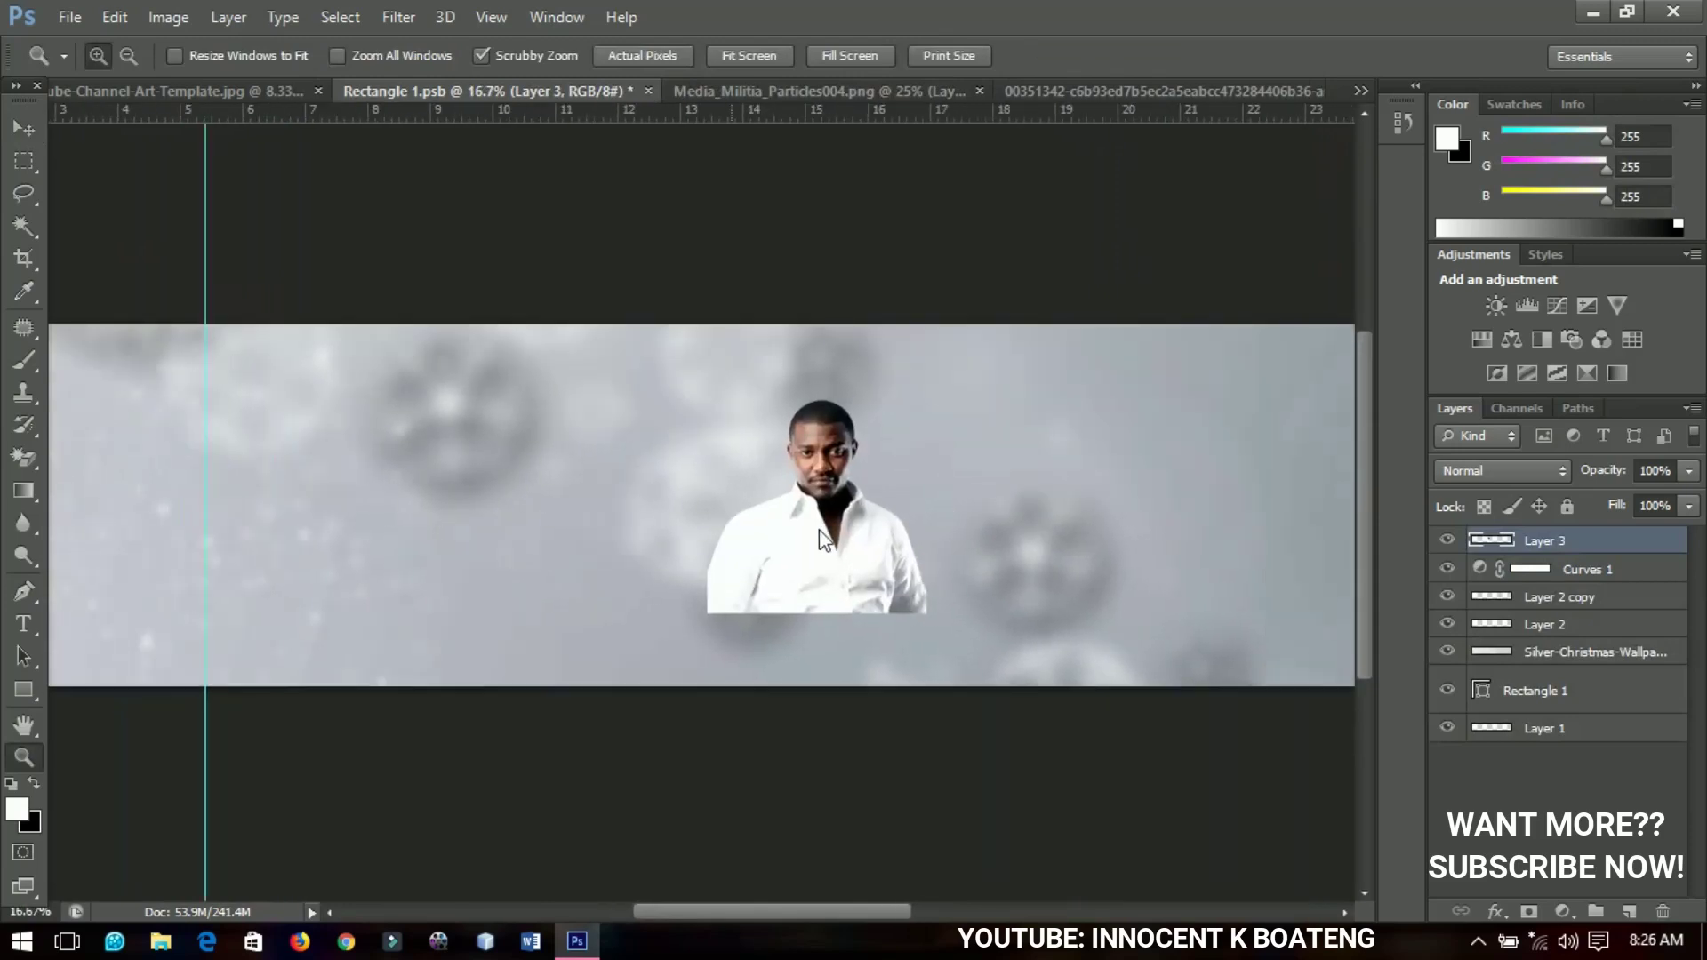
pyautogui.hotkey('ctrl', 't')
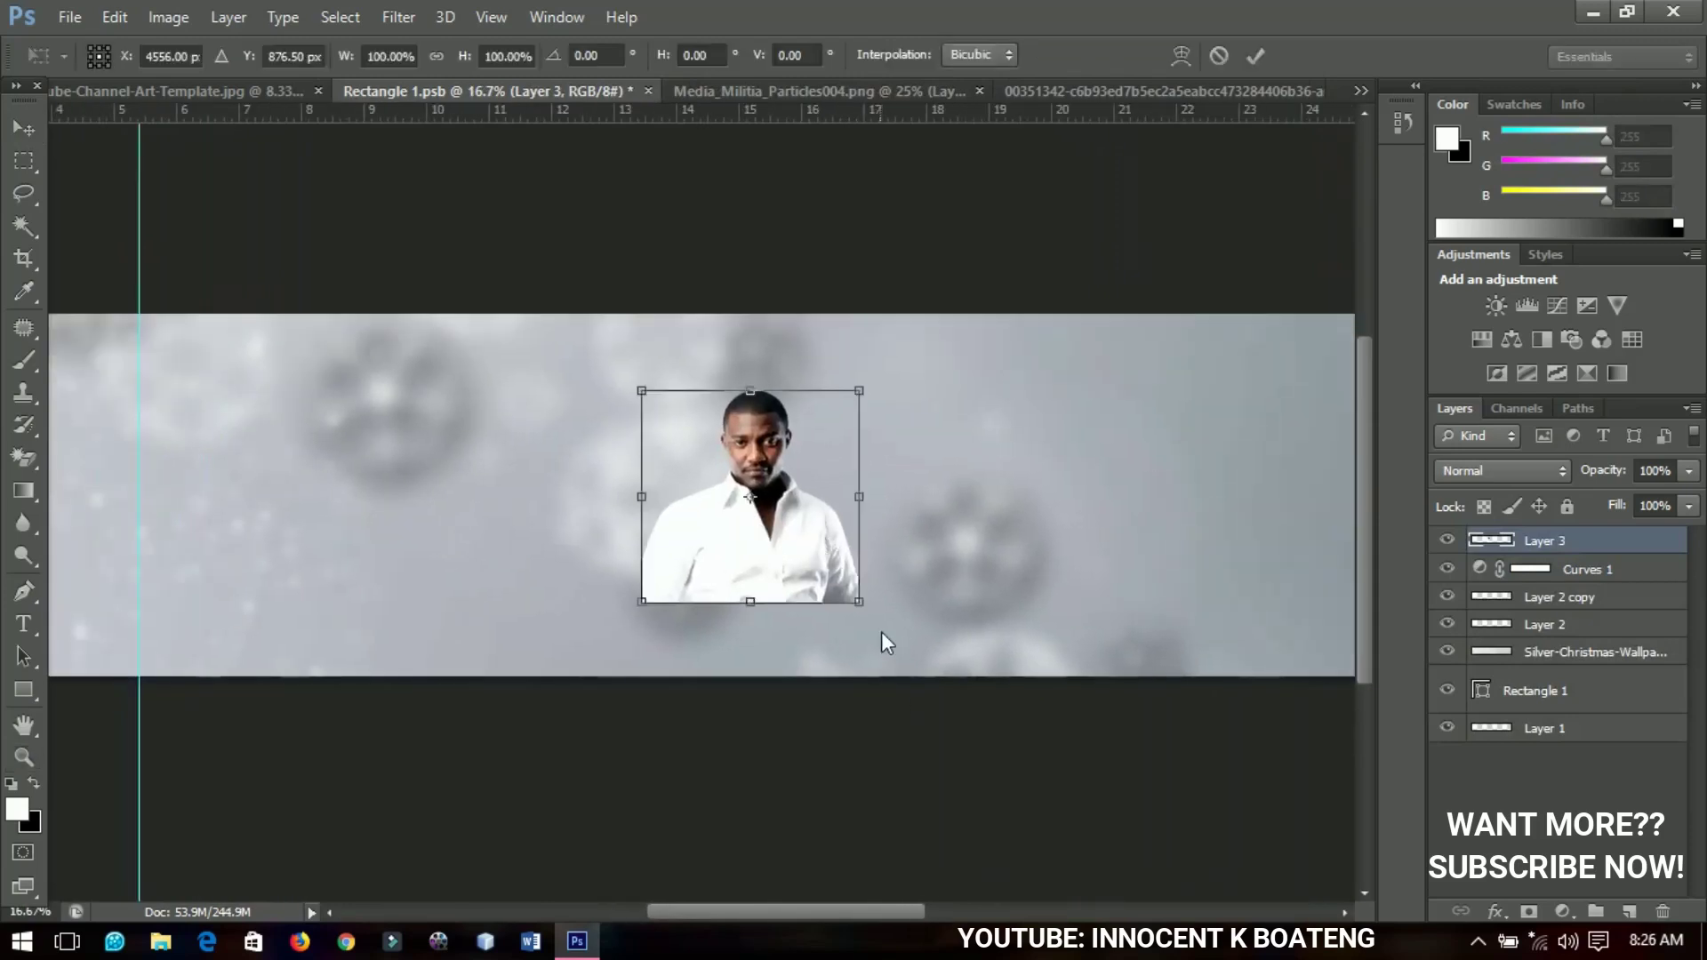
pyautogui.moveTo(867, 612); pyautogui.dragTo(938, 679)
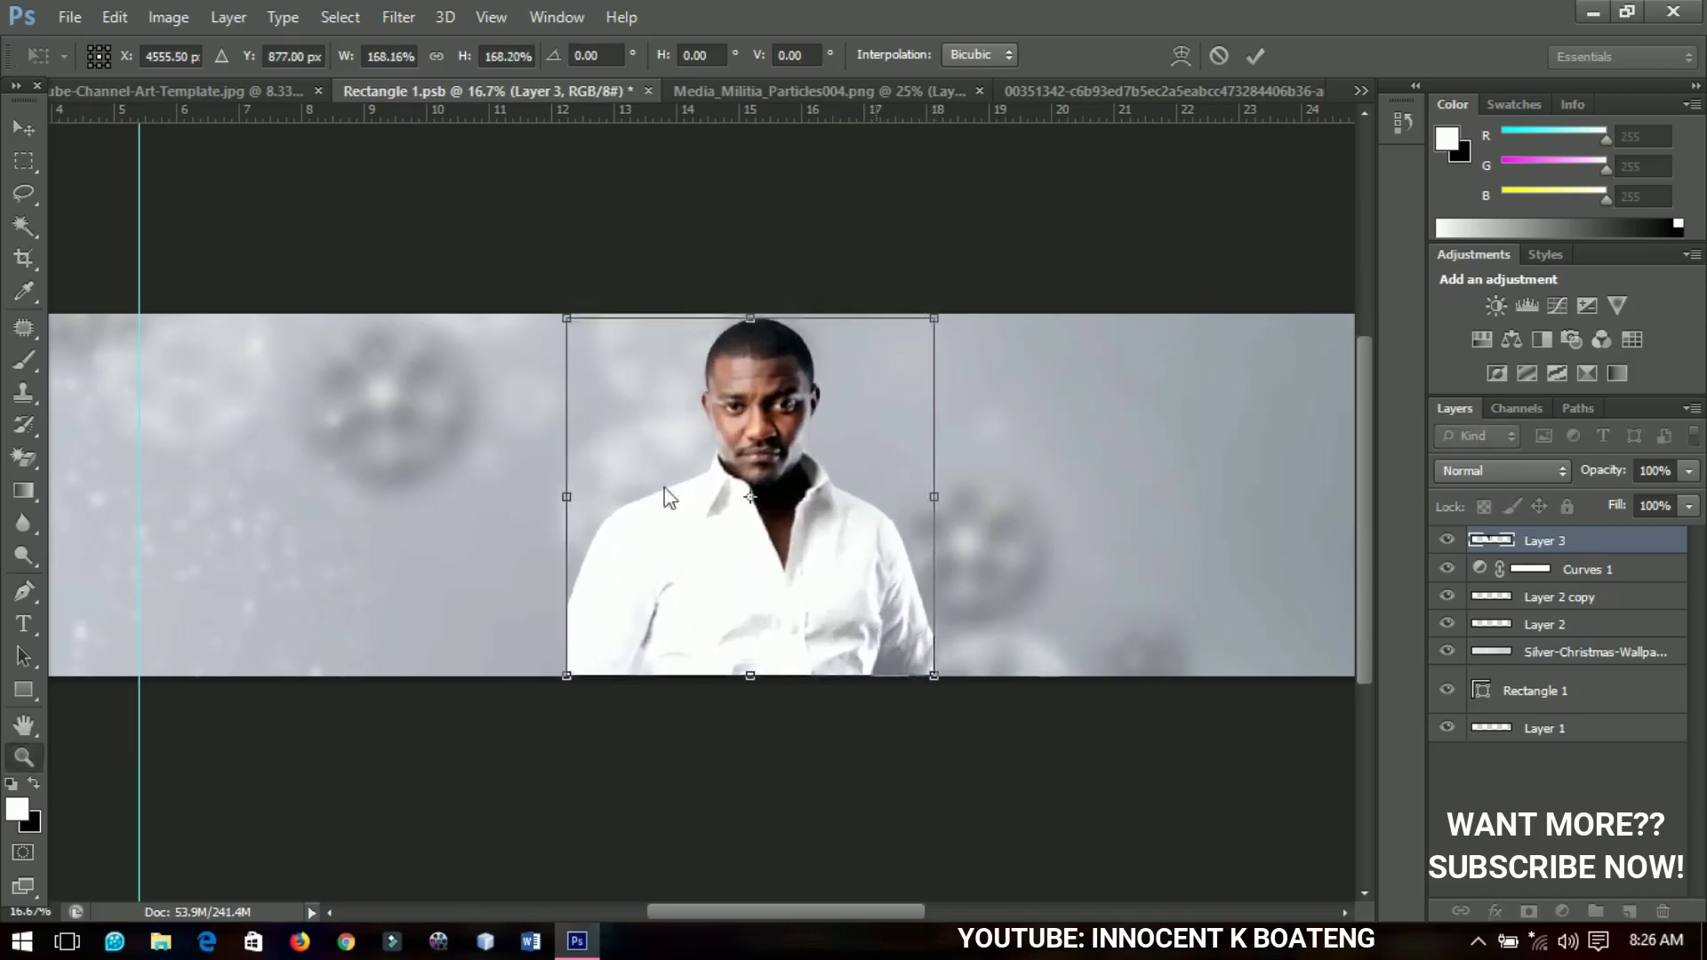
pyautogui.press('Return')
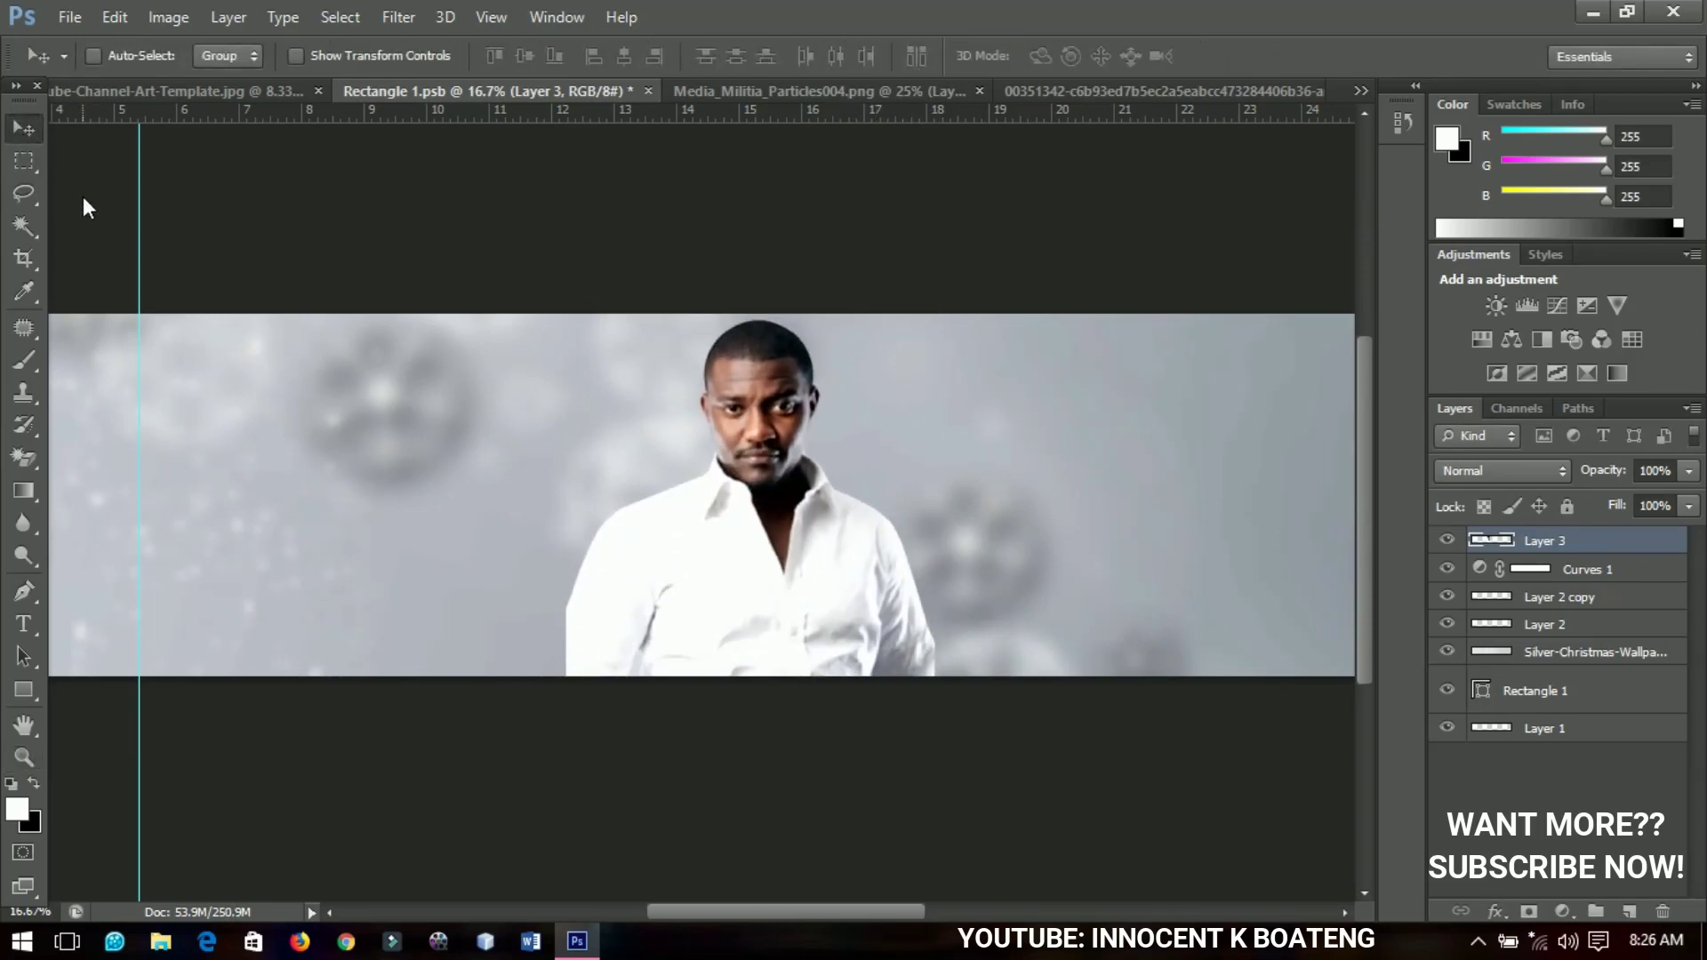
pyautogui.hotkey('ctrl', '0')
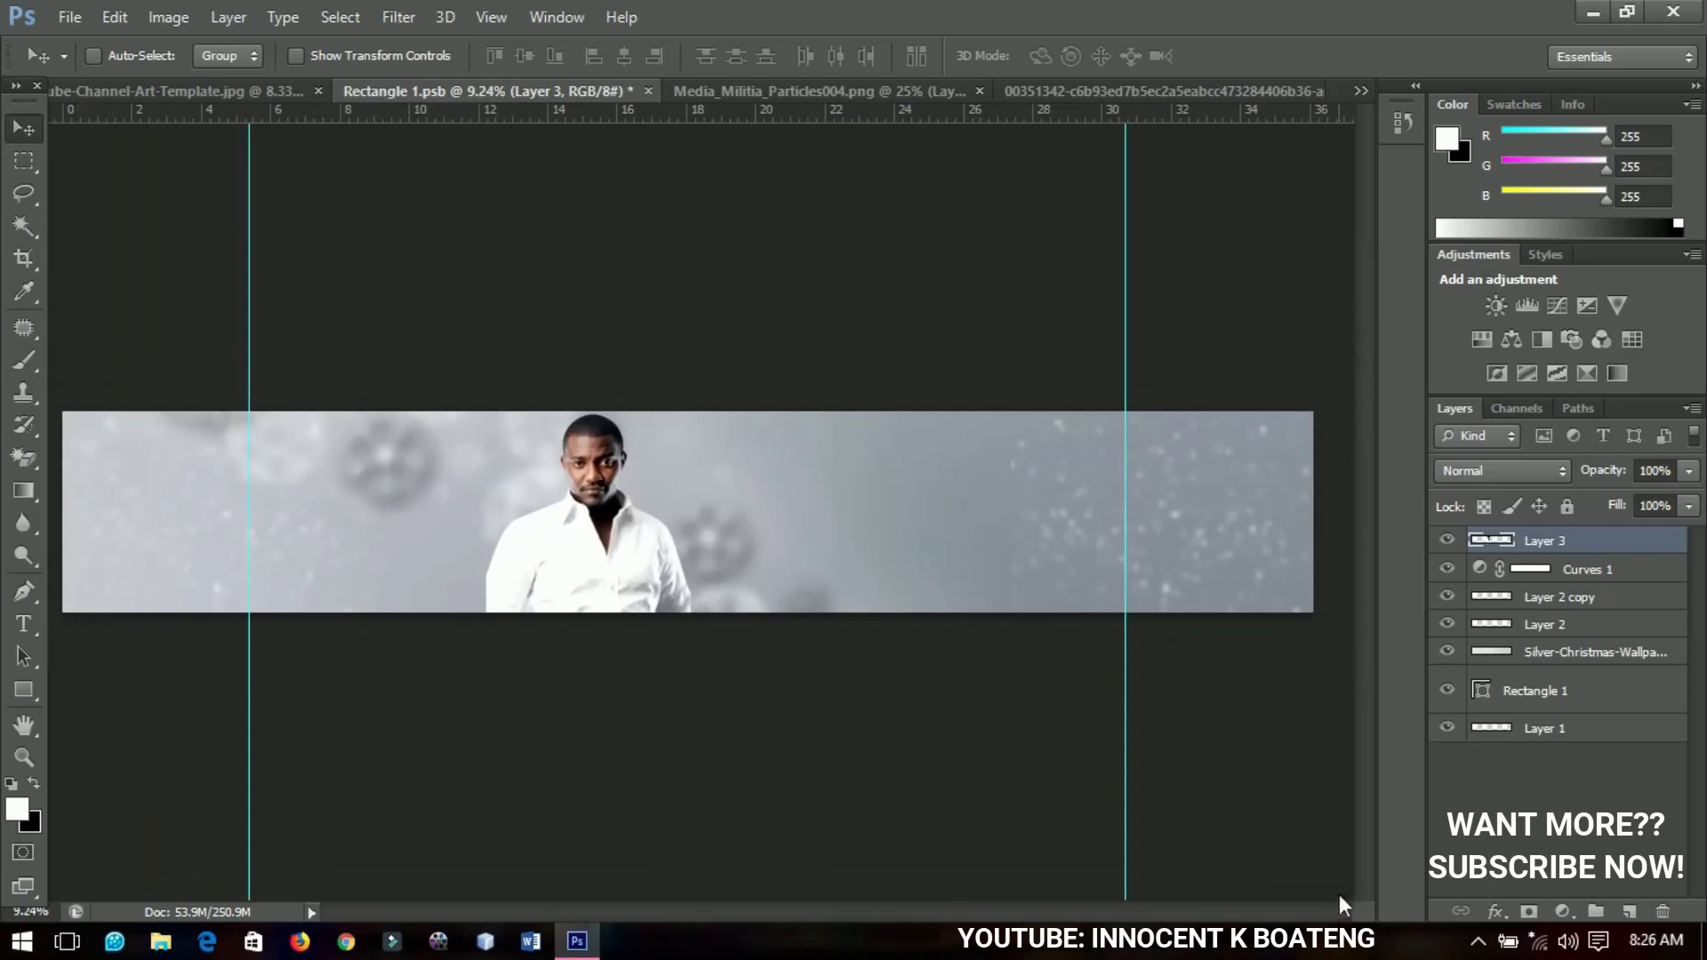
# Add a white 30 pt text layer just right of the portrait's head and enter the person's first name.
pyautogui.press('t')
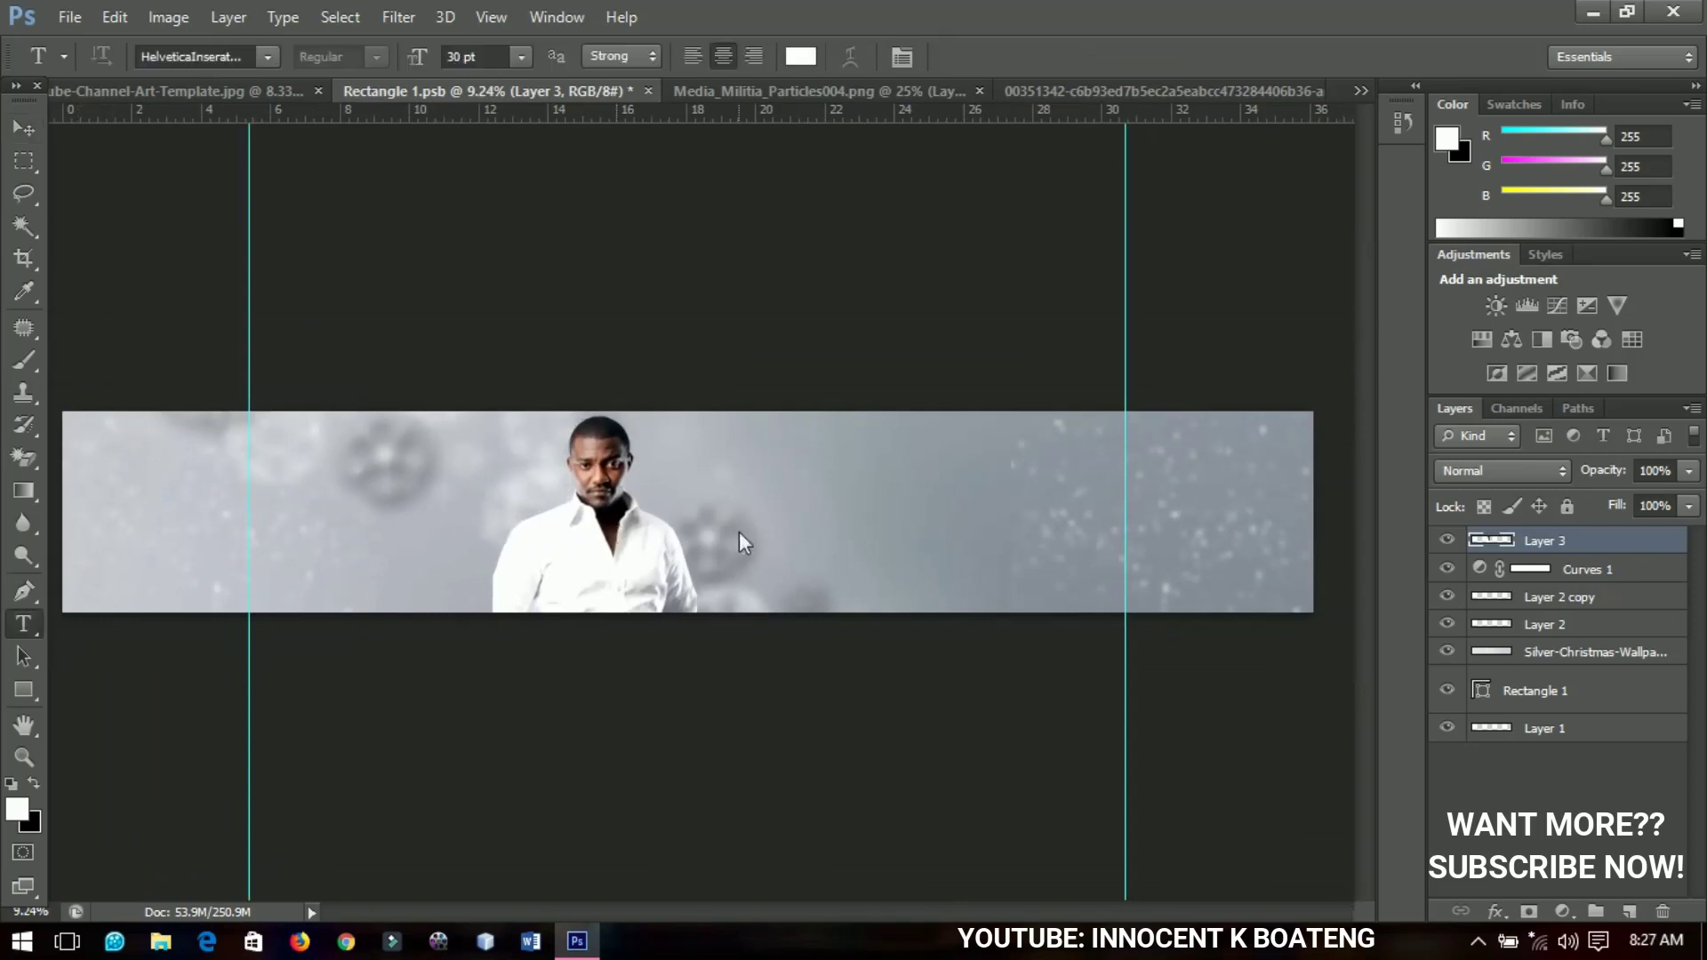
pyautogui.click(739, 496)
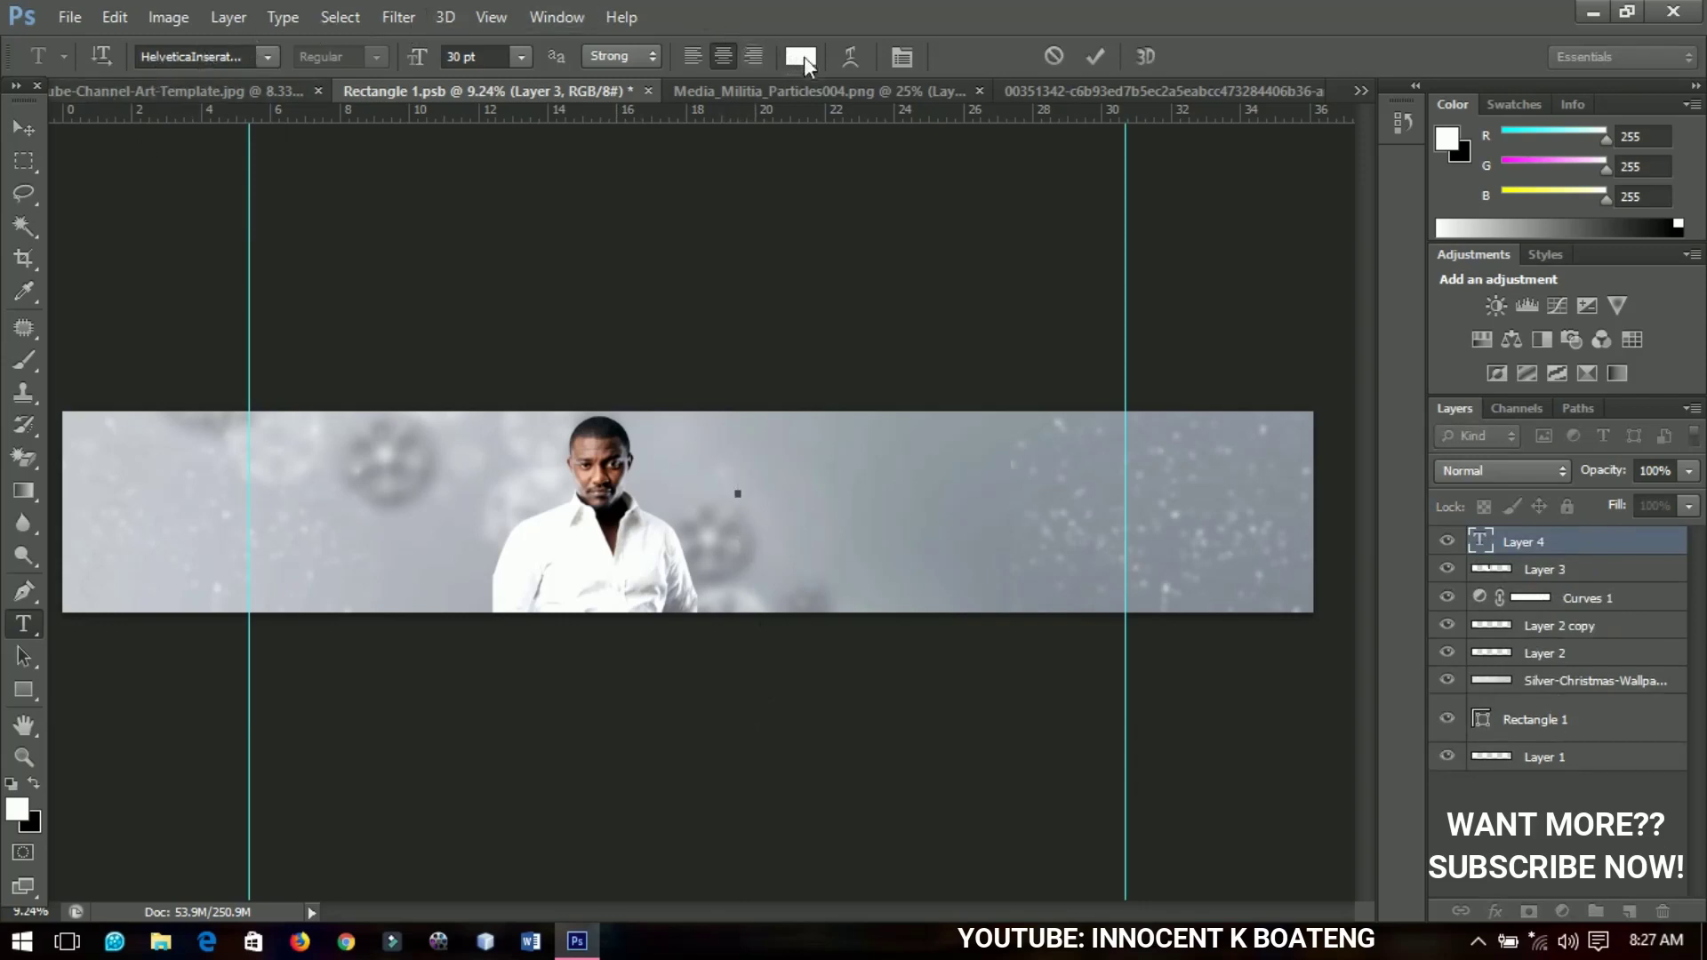
pyautogui.write('John')
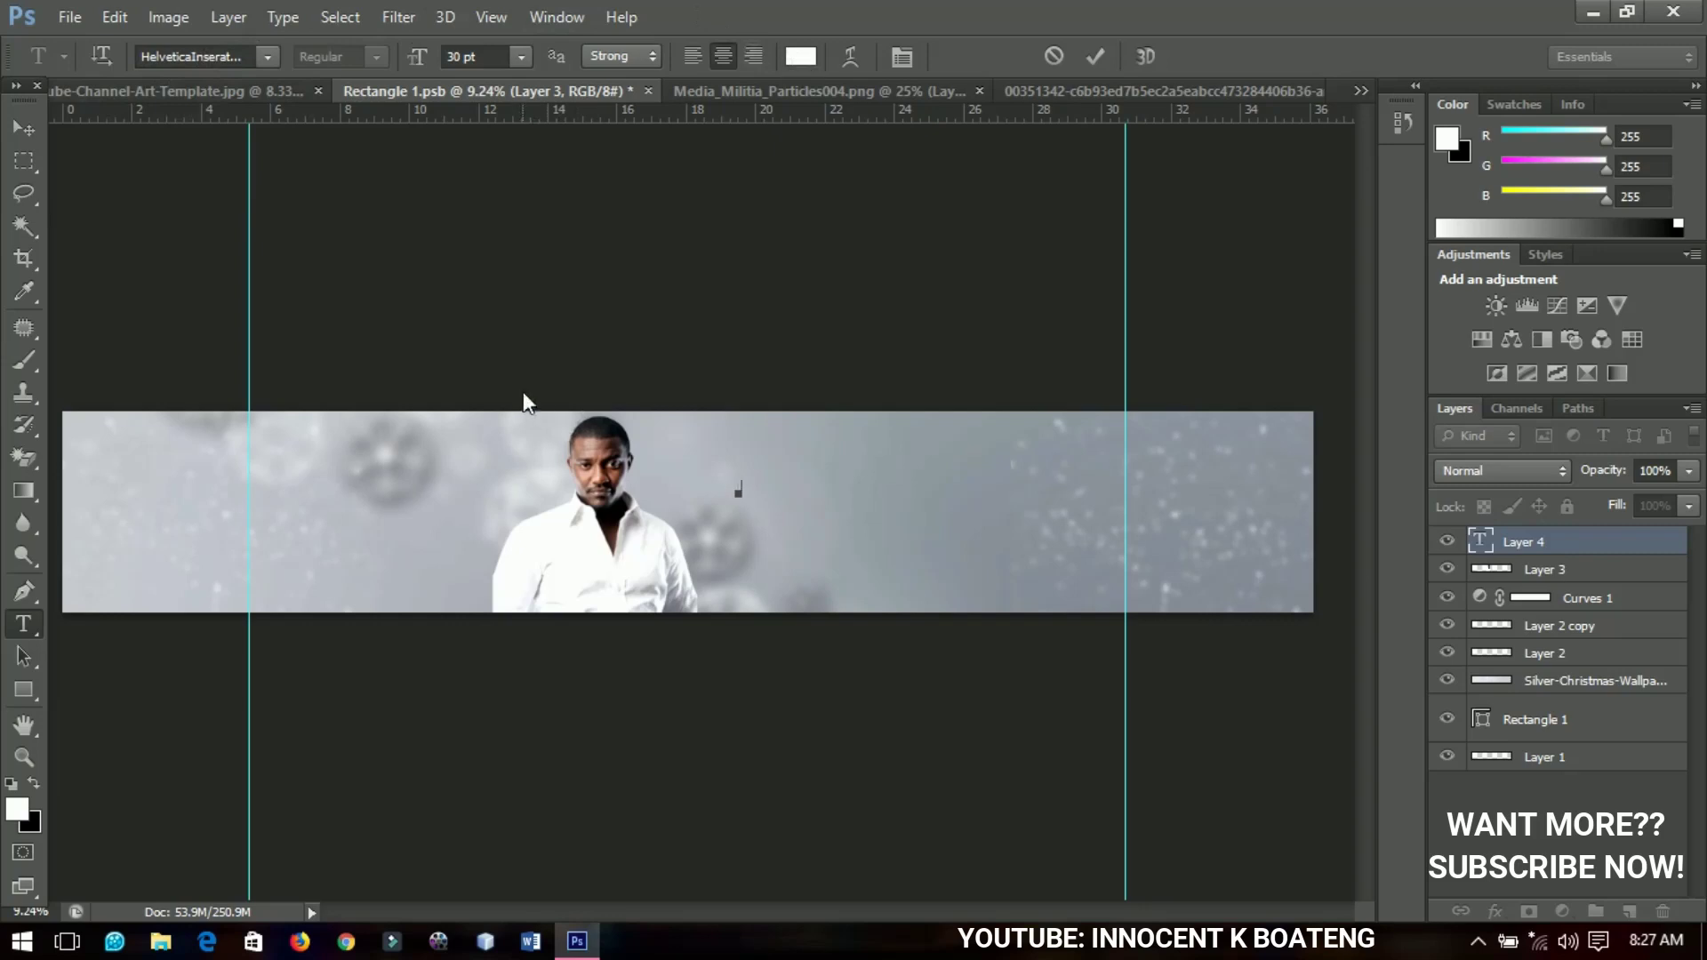